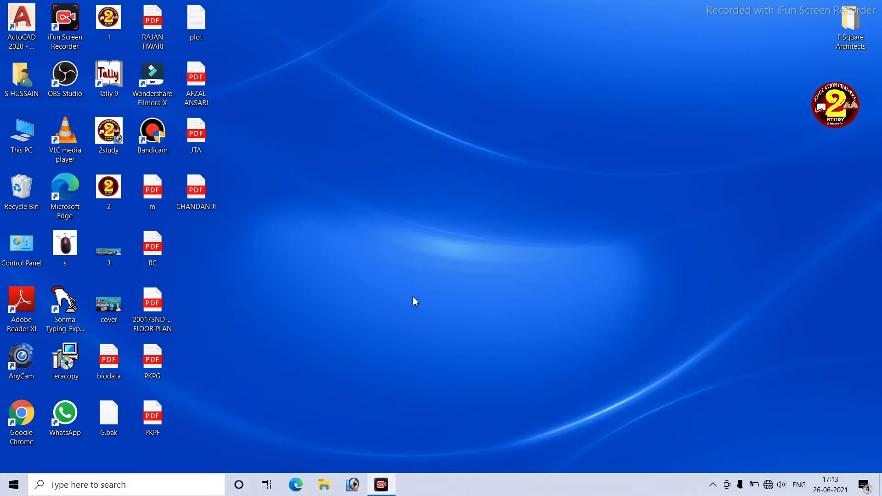
# Launch Microsoft Word with the Run command 'winword' to get a blank Document1.
pyautogui.press('super+r')
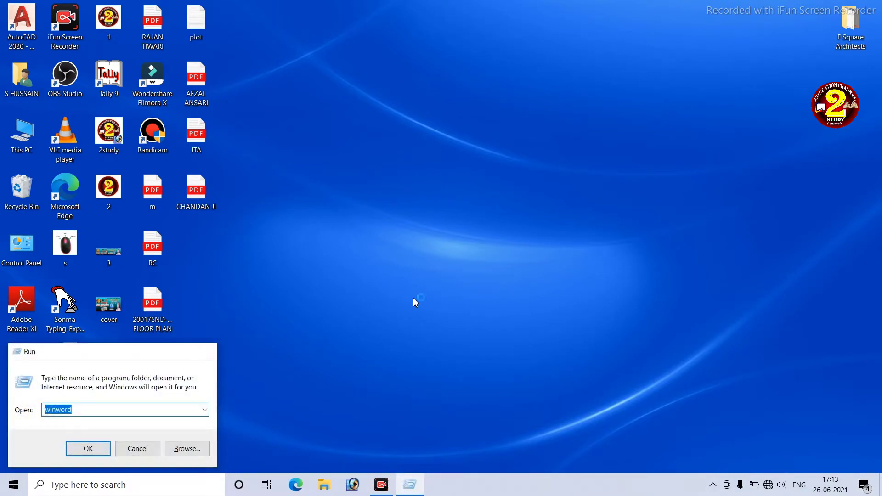
pyautogui.press('Return')
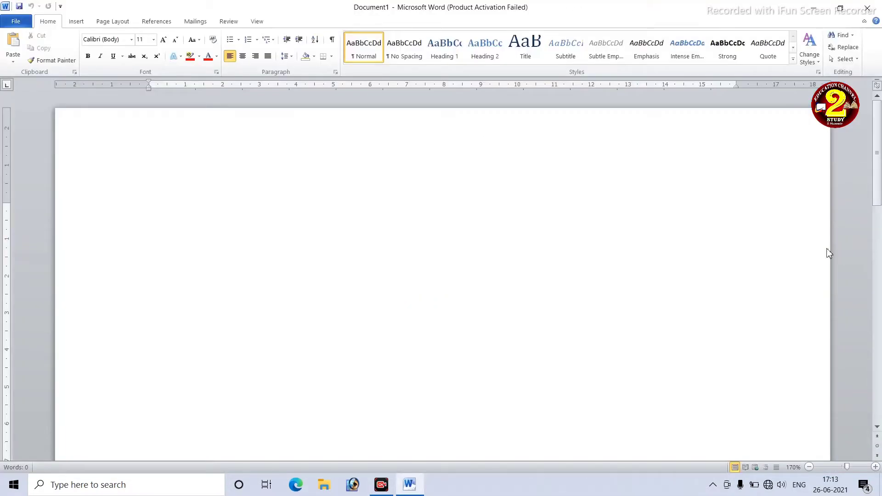
pyautogui.click(574, 120)
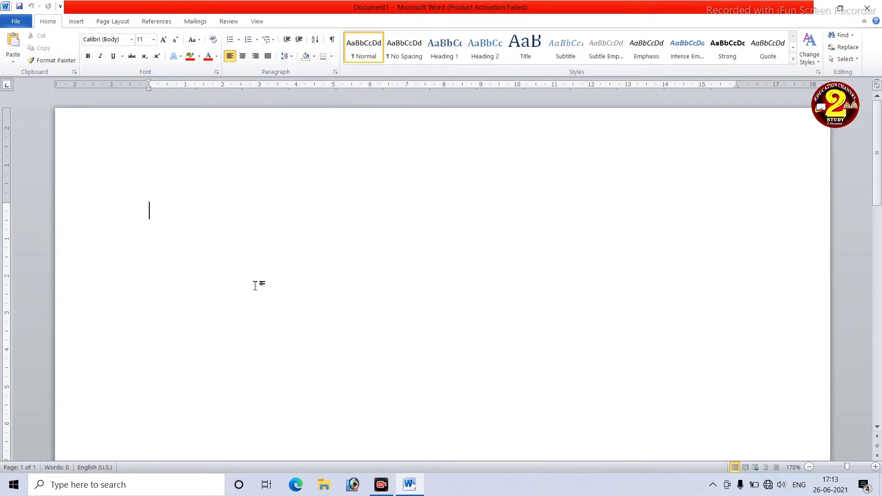
pyautogui.hotkey('ctrl', 'v')
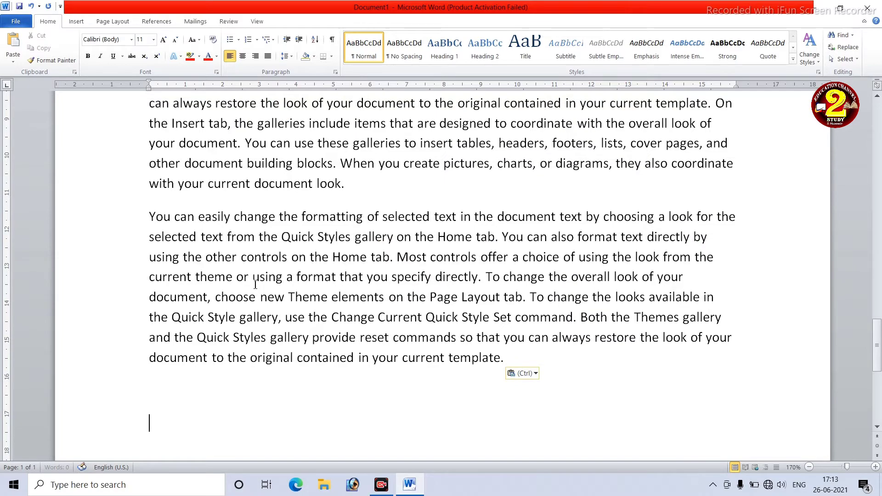
pyautogui.scroll(5, 256, 285)
pyautogui.scroll(5, 256, 285)
pyautogui.scroll(5, 256, 285)
pyautogui.scroll(1, 276, 295)
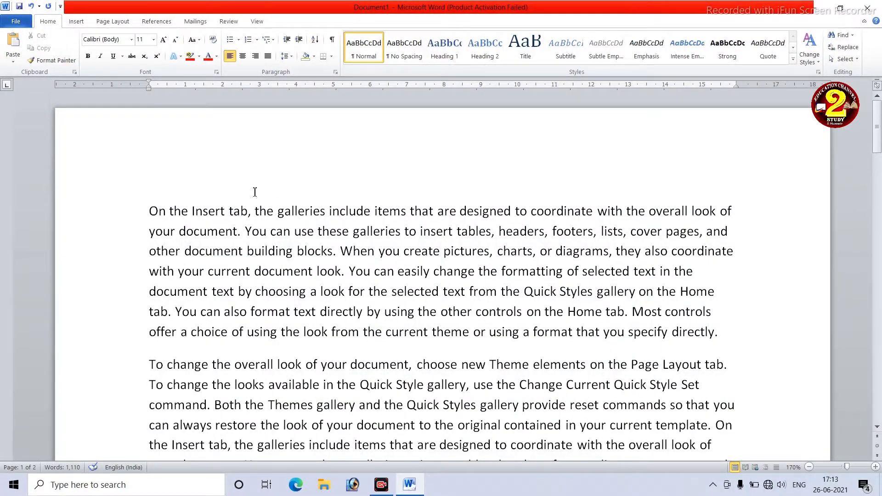
pyautogui.hotkey('ctrl', 'a')
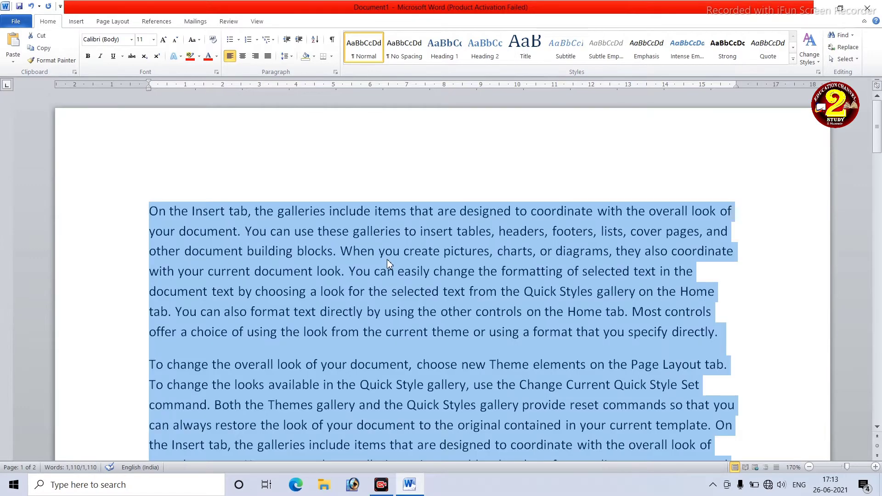
pyautogui.press('Delete')
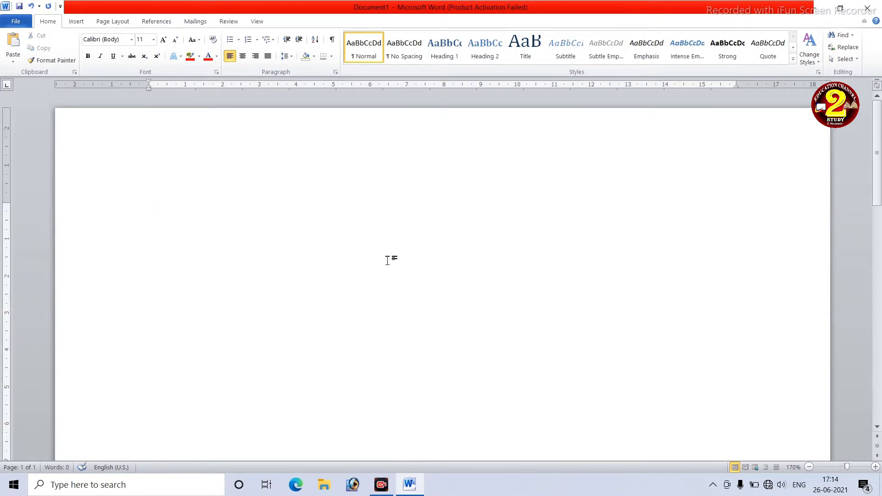
pyautogui.write('My')
pyautogui.write('am e')
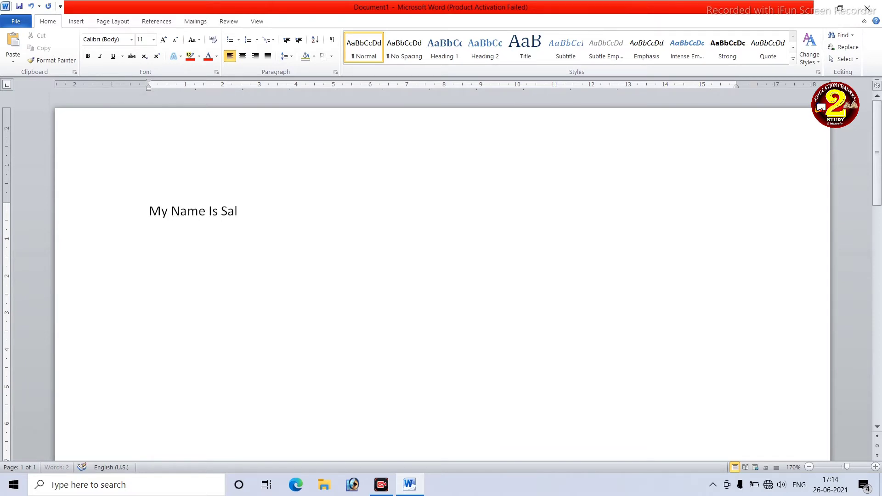
pyautogui.write('man Hussai')
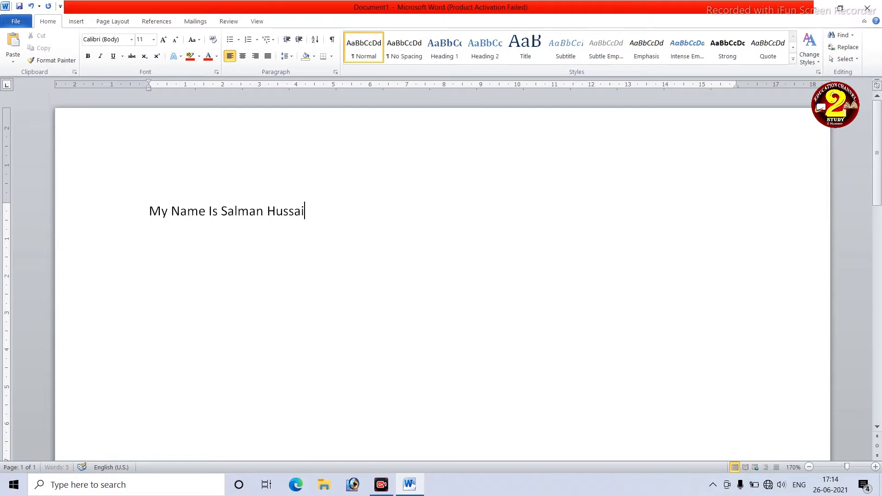
pyautogui.write('n')
pyautogui.hotkey('ctrl', 'a')
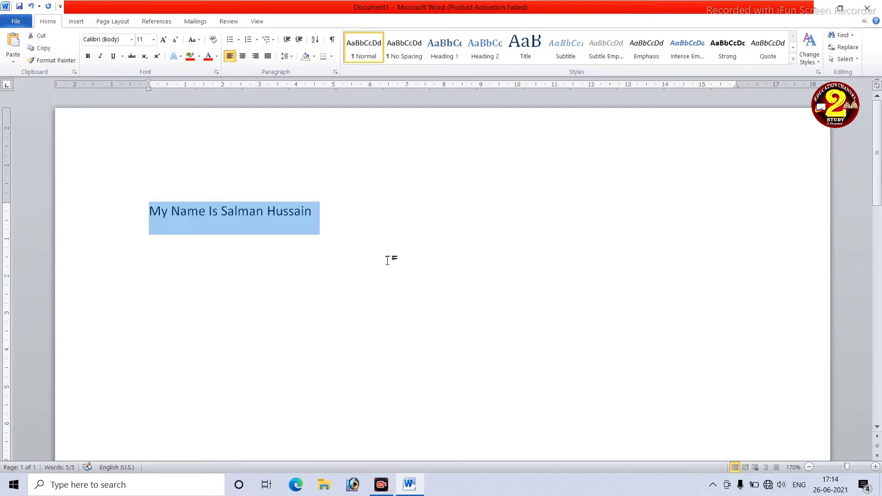
pyautogui.hotkey('ctrl', 'v')
pyautogui.hotkey('ctrl', 'v')
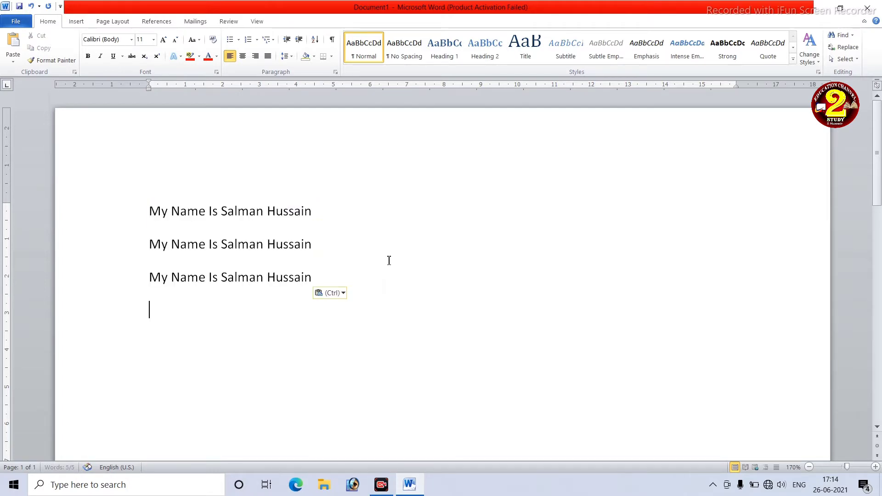
pyautogui.hotkey('ctrl', 'v')
pyautogui.hotkey('ctrl', 'v')
pyautogui.hotkey('ctrl', 'v')
pyautogui.hotkey('ctrl', 'v')
pyautogui.hotkey('ctrl', 'v')
pyautogui.write('My Name Is Salman Hussain')
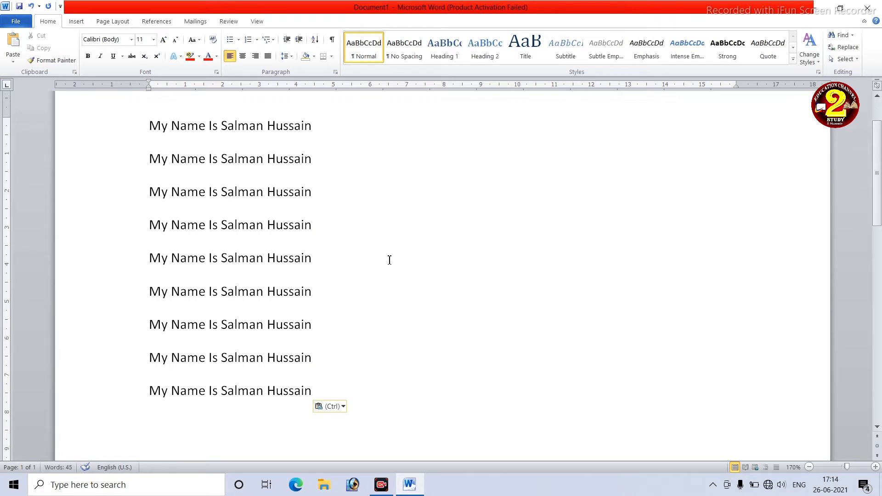
pyautogui.hotkey('ctrl', 'z')
pyautogui.hotkey('ctrl', 'z')
pyautogui.hotkey('ctrl', 'z')
pyautogui.hotkey('ctrl', 'z')
pyautogui.hotkey('ctrl', 'z')
pyautogui.hotkey('ctrl', 'z')
pyautogui.hotkey('ctrl', 'z')
pyautogui.hotkey('ctrl', 'z')
pyautogui.hotkey('ctrl', 'z')
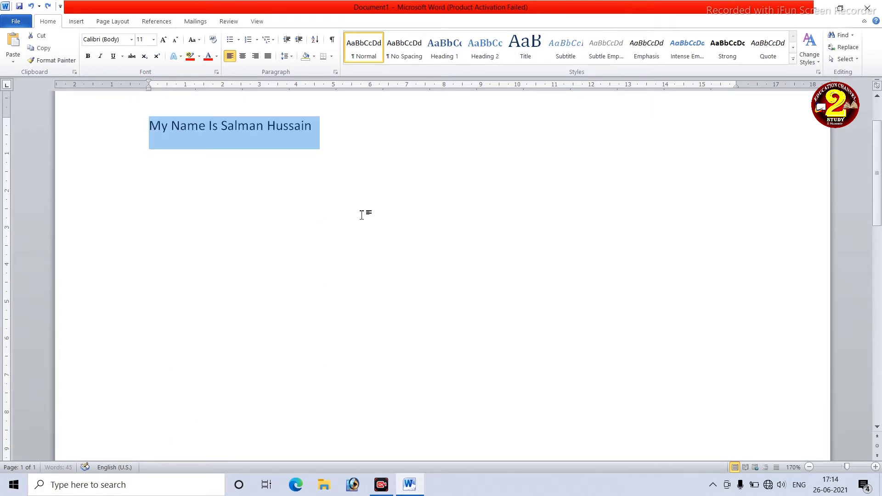
pyautogui.click(351, 130)
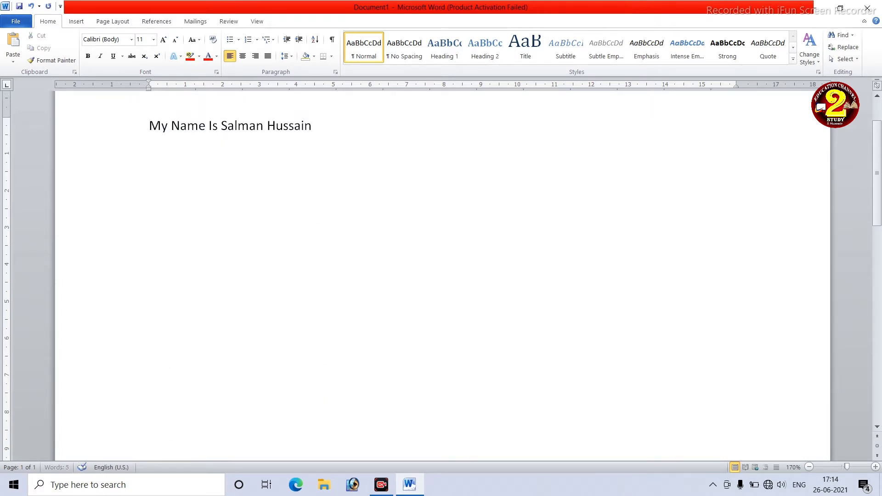
pyautogui.moveTo(313, 128)
pyautogui.mouseDown()
pyautogui.moveTo(166, 108)
pyautogui.moveTo(97, 111)
pyautogui.mouseUp()
pyautogui.hotkey('ctrl', 'c')
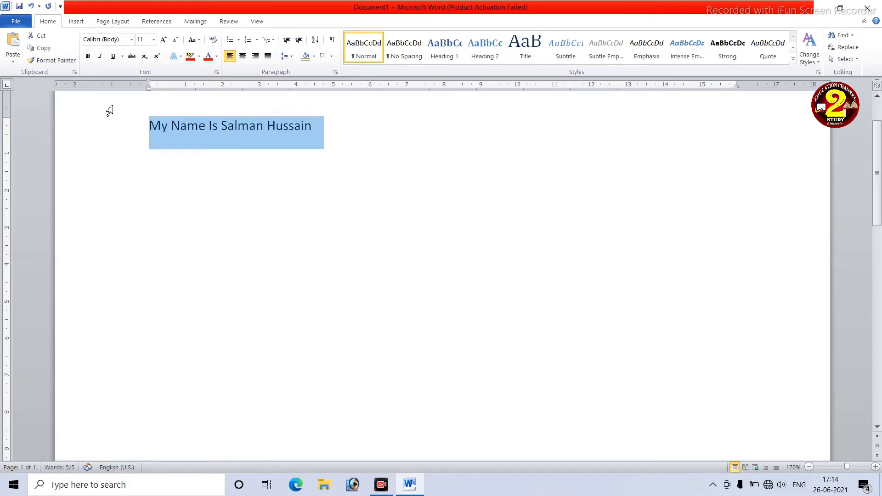
pyautogui.click(355, 144)
pyautogui.hotkey('ctrl', 'v')
pyautogui.hotkey('ctrl', 'v')
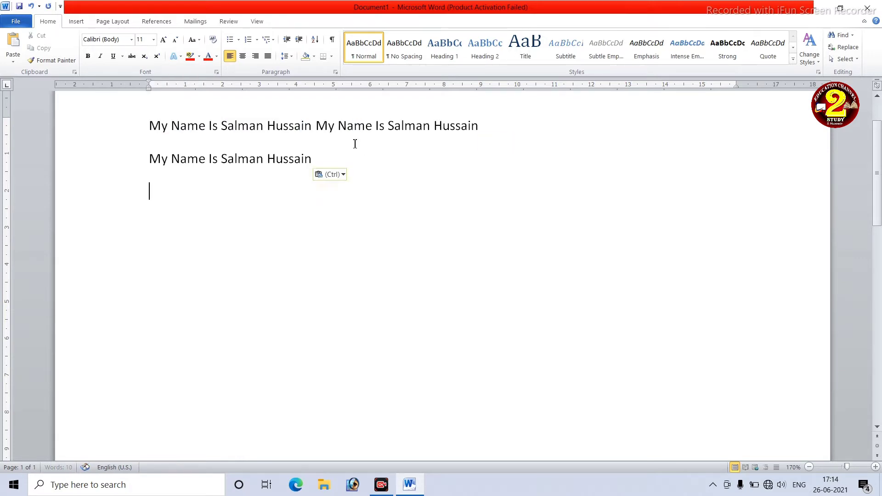
pyautogui.hotkey('ctrl', 'v')
pyautogui.hotkey('ctrl', 'v')
pyautogui.hotkey('ctrl', 'v')
pyautogui.hotkey('ctrl', 'v')
pyautogui.hotkey('ctrl', 'v')
pyautogui.hotkey('ctrl', 'v')
pyautogui.hotkey('ctrl', 'v')
pyautogui.hotkey('ctrl', 'v')
pyautogui.hotkey('ctrl', 'v')
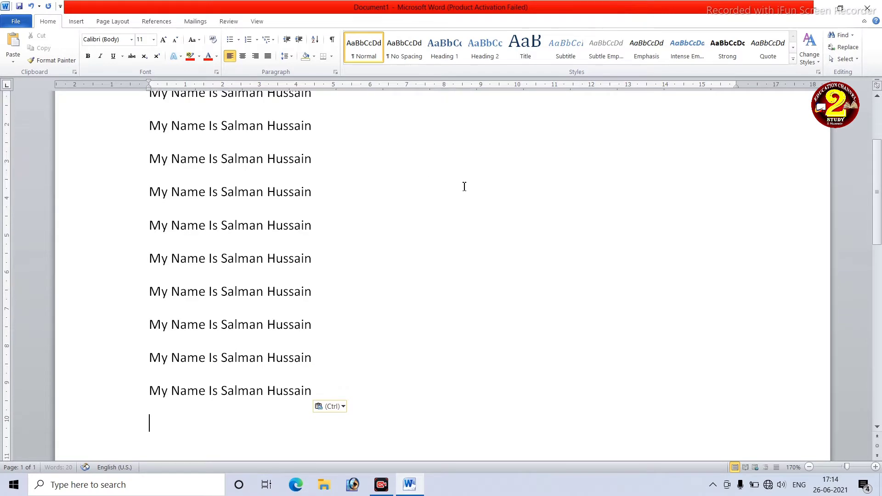
pyautogui.hotkey('ctrl', 'v')
pyautogui.hotkey('ctrl', 'v')
pyautogui.hotkey('ctrl', 'v')
pyautogui.hotkey('ctrl', 'v')
pyautogui.hotkey('ctrl', 'v')
pyautogui.hotkey('ctrl', 'v')
pyautogui.hotkey('ctrl', 'v')
pyautogui.scroll(5, 490, 242)
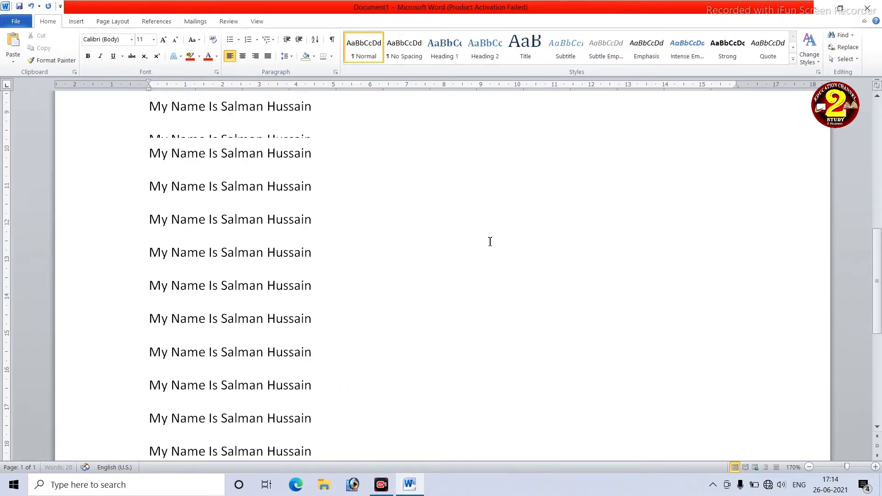
pyautogui.scroll(5, 489, 237)
pyautogui.hotkey('ctrl', 'z')
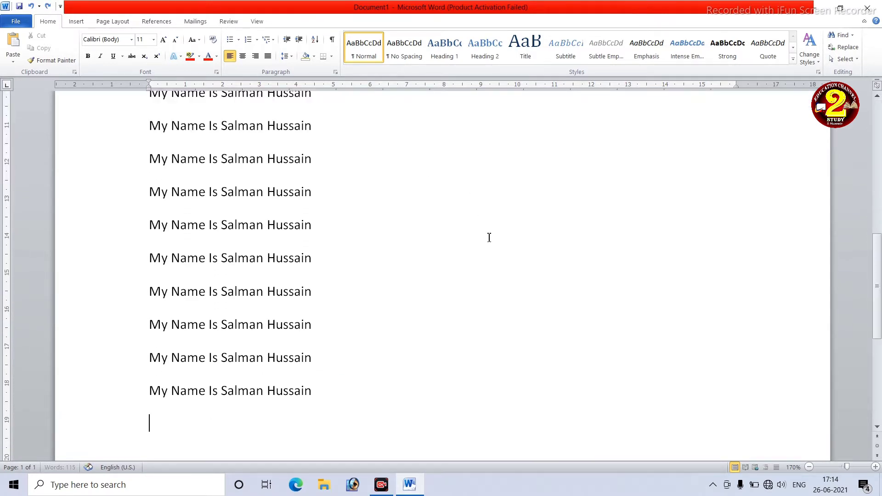
pyautogui.hotkey('ctrl', 'z')
pyautogui.hotkey('ctrl', 'z')
pyautogui.hotkey('ctrl', 'z')
pyautogui.hotkey('ctrl', 'z')
pyautogui.hotkey('ctrl', 'z')
pyautogui.hotkey('ctrl', 'z')
pyautogui.hotkey('ctrl', 'z')
pyautogui.hotkey('ctrl', 'z')
pyautogui.hotkey('ctrl', 'z')
pyautogui.hotkey('ctrl', 'z')
pyautogui.hotkey('ctrl', 'z')
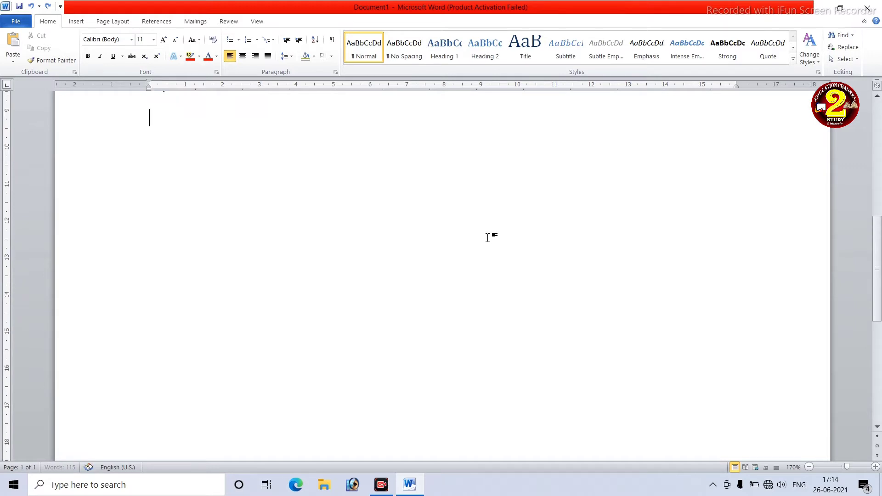
pyautogui.hotkey('ctrl', 'z')
pyautogui.hotkey('ctrl', 'z')
pyautogui.hotkey('ctrl', 'z')
pyautogui.hotkey('ctrl', 'z')
pyautogui.hotkey('ctrl', 'z')
pyautogui.hotkey('ctrl', 'z')
pyautogui.hotkey('ctrl', 'z')
pyautogui.hotkey('ctrl', 'z')
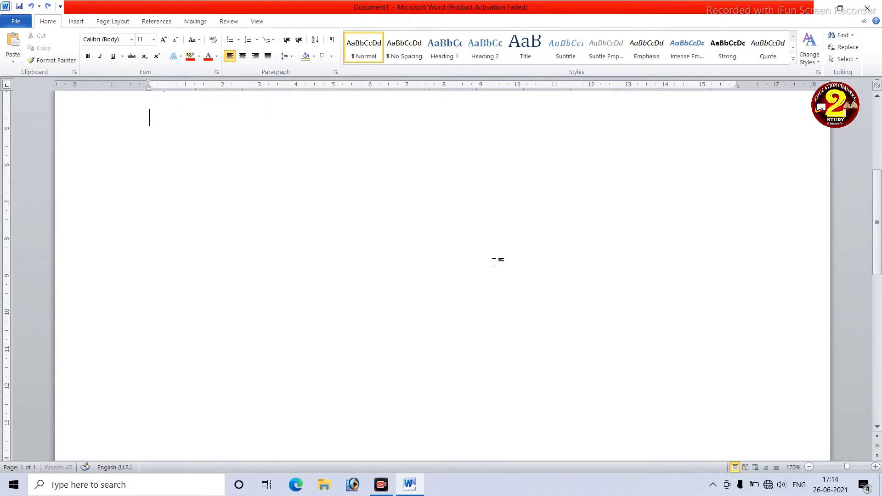
pyautogui.hotkey('ctrl', 'z')
pyautogui.hotkey('ctrl', 'z')
pyautogui.hotkey('ctrl', 'z')
pyautogui.hotkey('ctrl', 'a')
pyautogui.press('Delete')
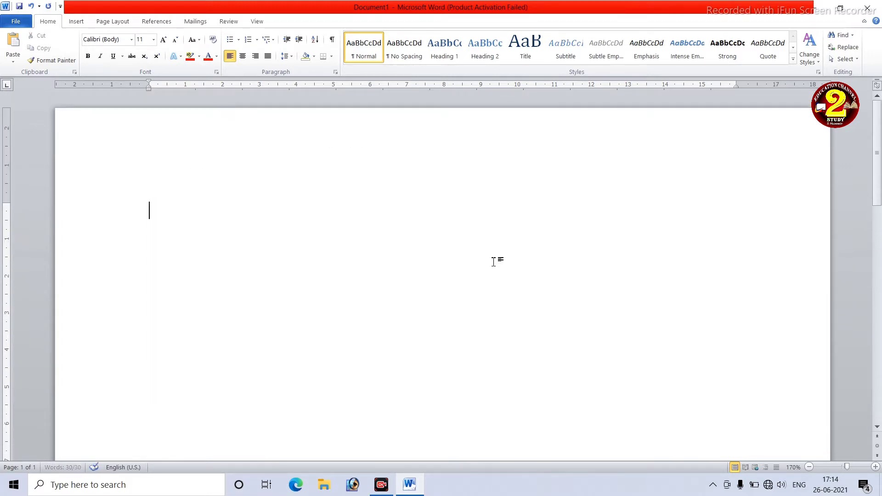
# Expand the =rand(9) formula into nine sample paragraphs.
pyautogui.keyDown('ctrl'); pyautogui.scroll(-5, 488, 253); pyautogui.keyUp('ctrl')
pyautogui.keyDown('ctrl'); pyautogui.scroll(-6, 485, 252); pyautogui.keyUp('ctrl')
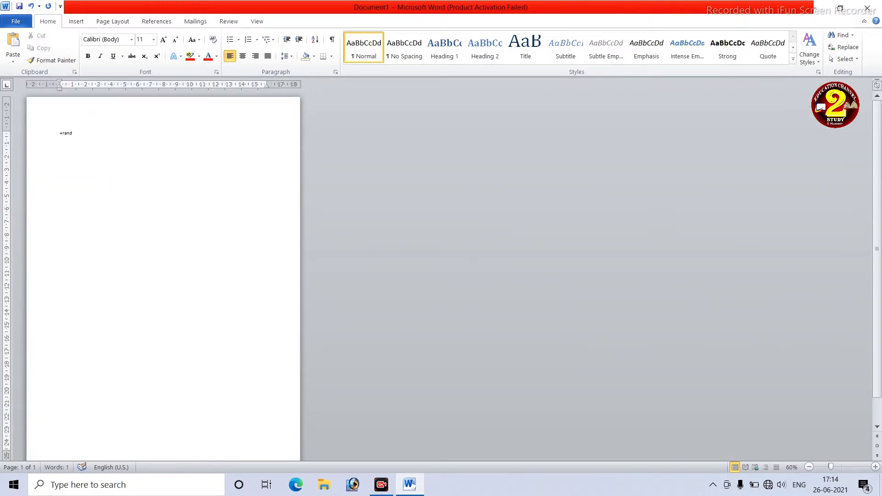
pyautogui.write('(9')
pyautogui.write(')')
pyautogui.press('Return')
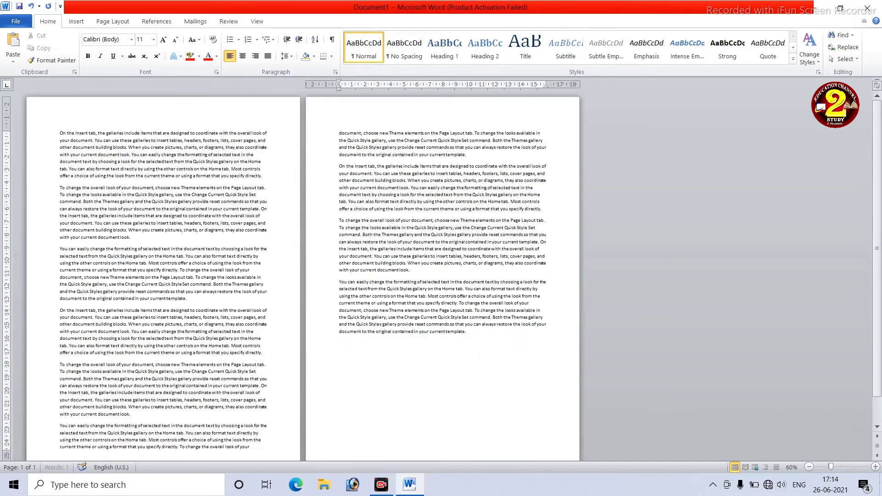
# Return to the top of the document and close the Line Spacing dropdown without changes.
pyautogui.keyDown('ctrl'); pyautogui.scroll(4, 372, 182); pyautogui.keyUp('ctrl')
pyautogui.keyDown('ctrl'); pyautogui.scroll(5, 372, 182); pyautogui.keyUp('ctrl')
pyautogui.keyDown('ctrl'); pyautogui.scroll(1, 372, 182); pyautogui.keyUp('ctrl')
pyautogui.scroll(3, 372, 180)
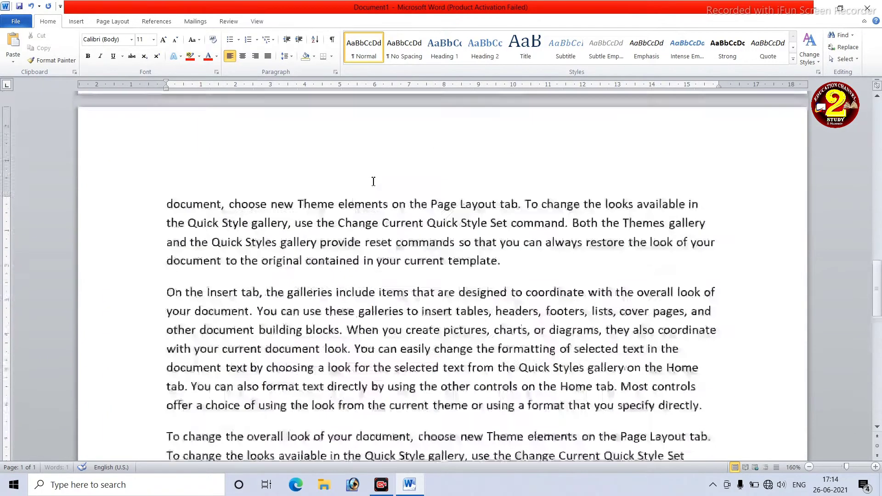
pyautogui.scroll(3, 372, 180)
pyautogui.scroll(2, 373, 180)
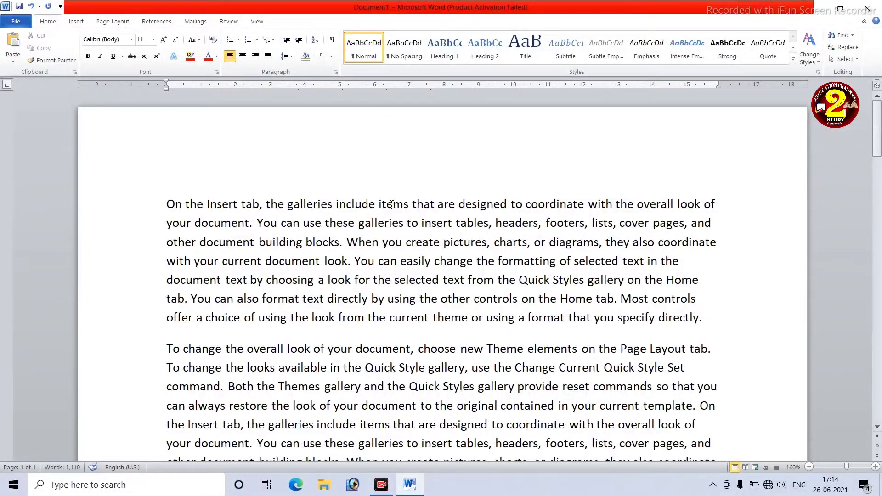
pyautogui.keyDown('ctrl'); pyautogui.scroll(1, 393, 194); pyautogui.keyUp('ctrl')
pyautogui.scroll(-2, 326, 128)
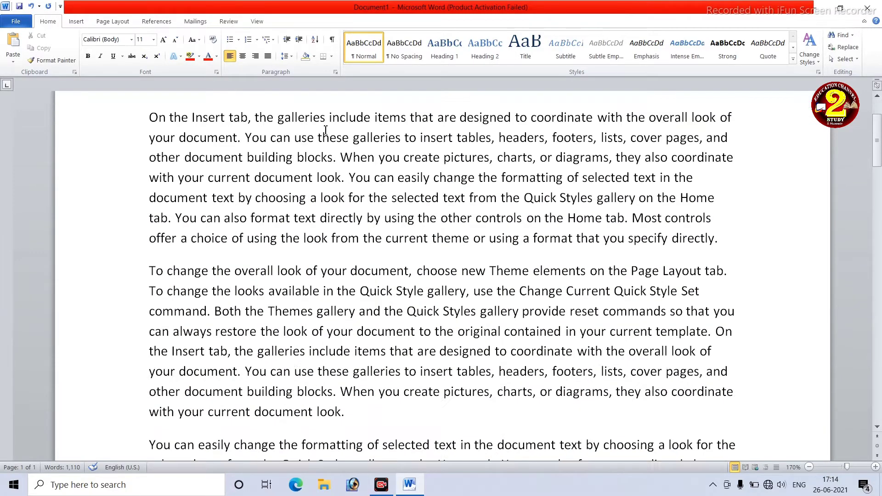
pyautogui.scroll(1, 325, 128)
pyautogui.scroll(-1, 322, 119)
pyautogui.click(292, 57)
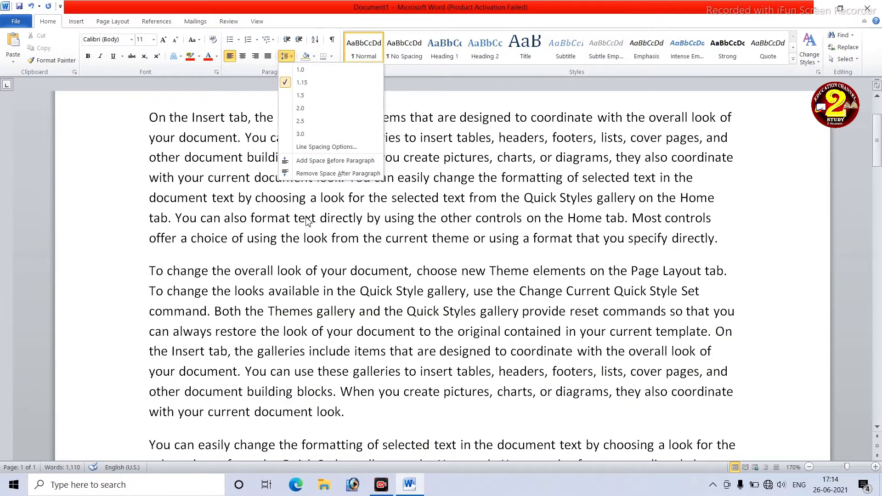
pyautogui.click(337, 235)
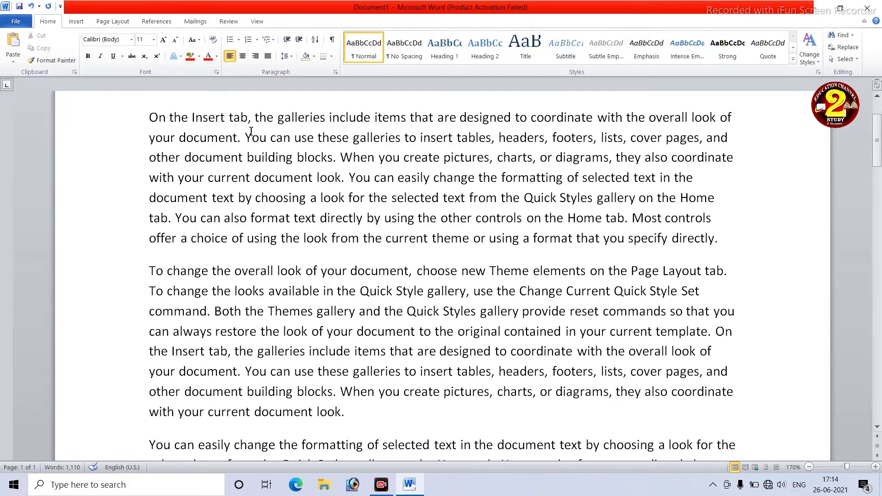
# Zoom out to a two-page view, then back in to 200%.
pyautogui.scroll(1, 251, 132)
pyautogui.scroll(-1, 261, 218)
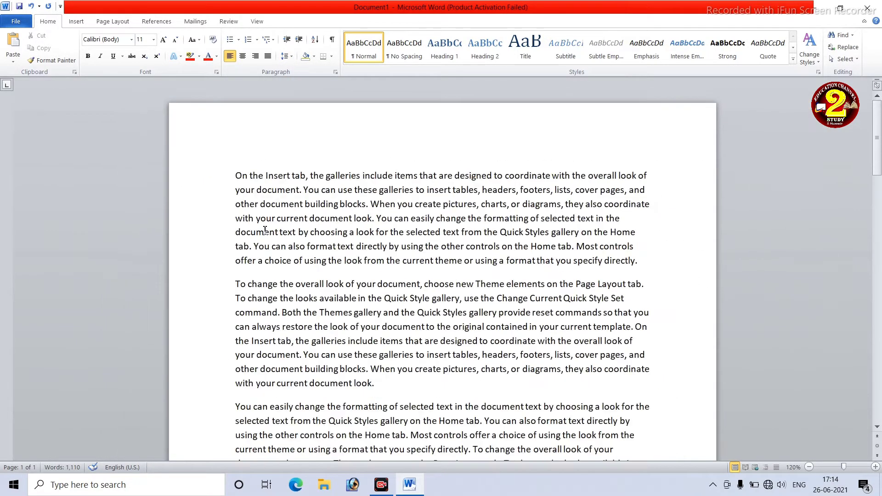
pyautogui.scroll(-6, 262, 221)
pyautogui.scroll(-4, 266, 230)
pyautogui.scroll(-1, 268, 233)
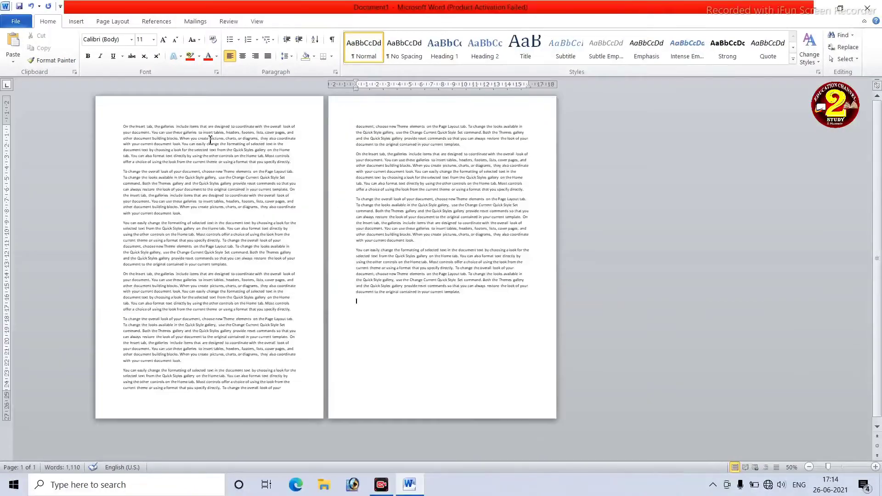
pyautogui.scroll(5, 251, 229)
pyautogui.scroll(1, 246, 229)
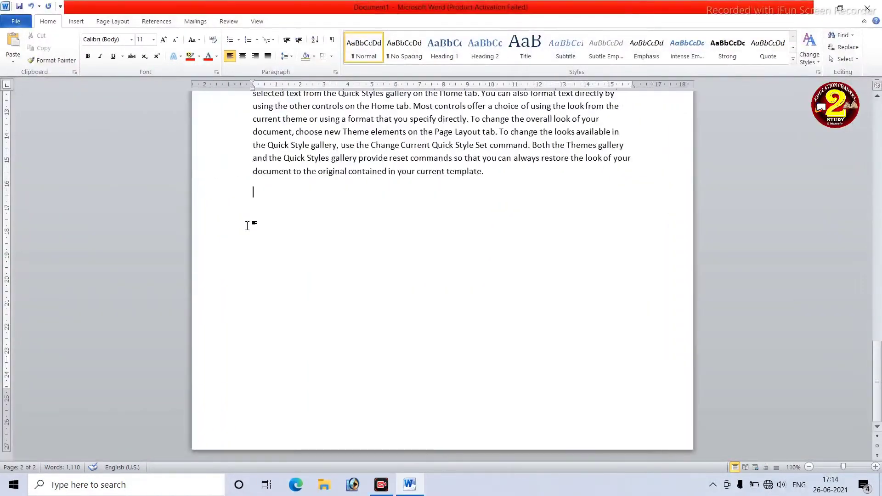
pyautogui.scroll(4, 249, 225)
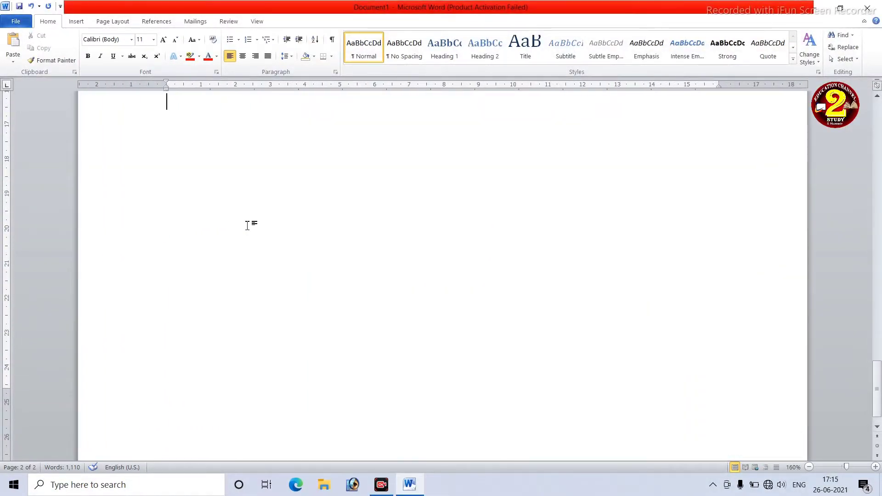
pyautogui.scroll(10, 248, 225)
pyautogui.scroll(-3, 248, 223)
pyautogui.scroll(1, 249, 221)
pyautogui.scroll(-2, 248, 221)
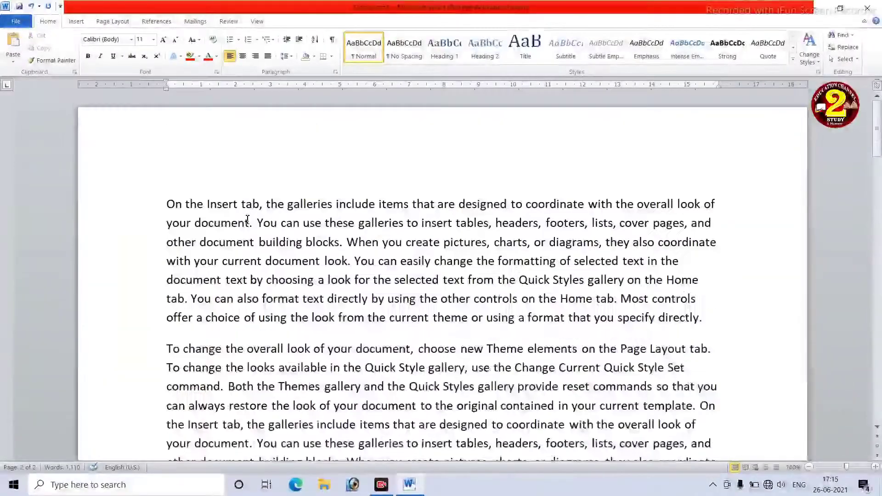
pyautogui.scroll(1, 253, 218)
pyautogui.scroll(2, 256, 217)
pyautogui.scroll(1, 256, 217)
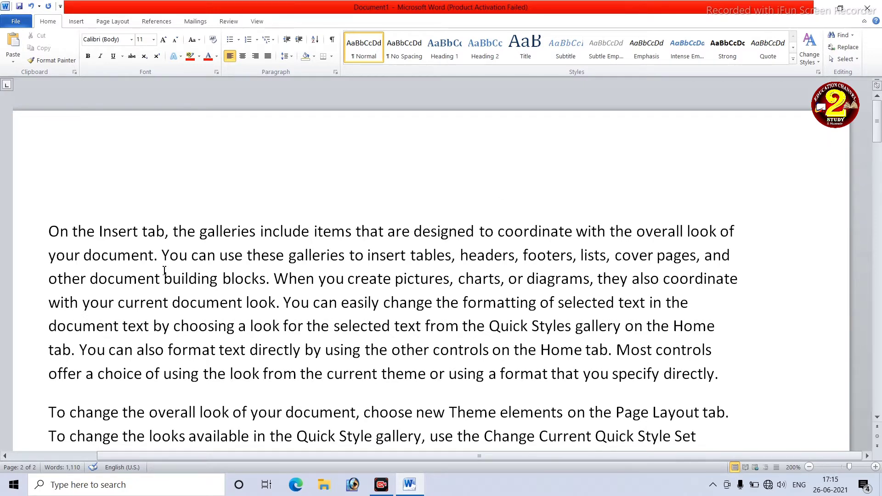
# Select the opening paragraph and set its line spacing to 1.0, then 3.0.
pyautogui.scroll(1, 209, 251)
pyautogui.moveTo(60, 237); pyautogui.dragTo(740, 210)
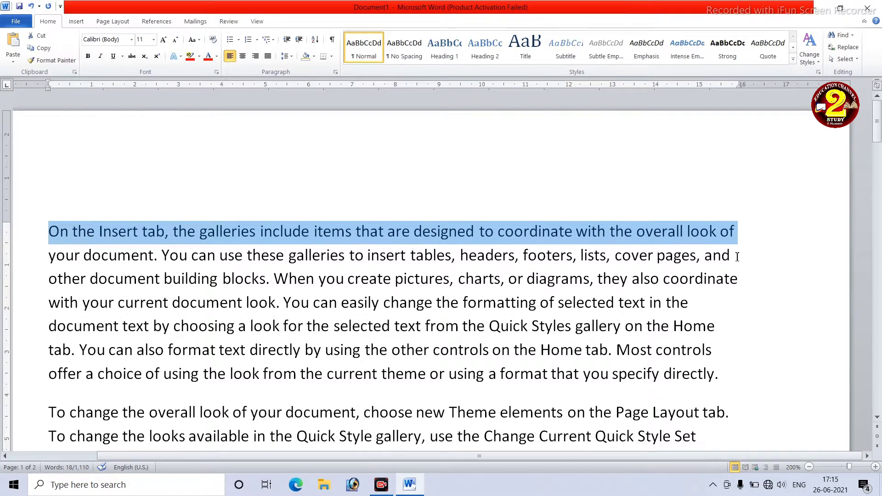
pyautogui.moveTo(738, 257); pyautogui.dragTo(3, 210)
pyautogui.scroll(6, 51, 271)
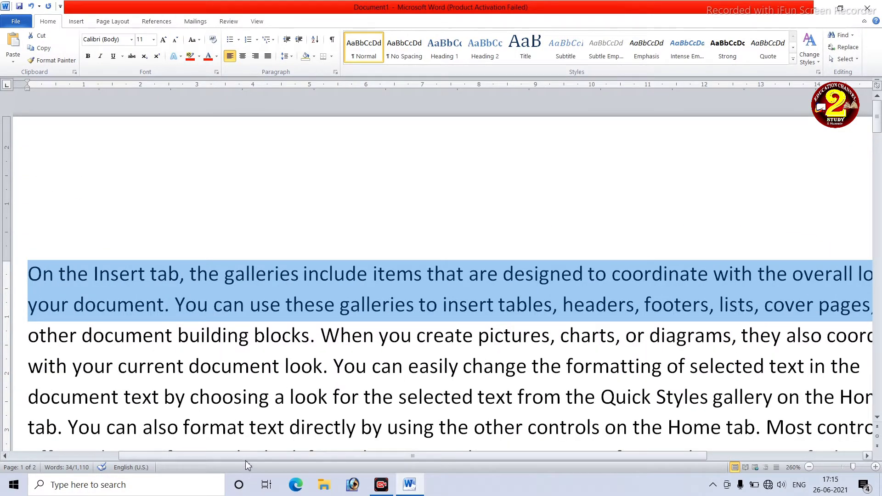
pyautogui.moveTo(244, 459); pyautogui.dragTo(225, 460)
pyautogui.scroll(2, 201, 352)
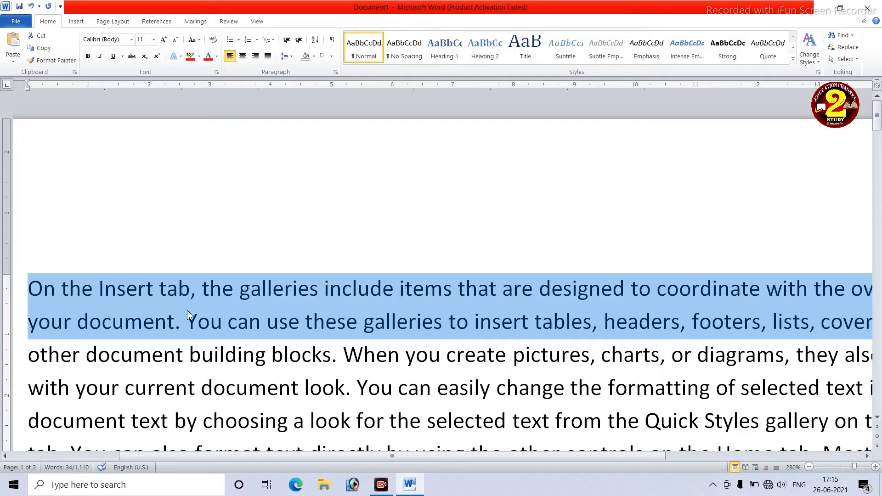
pyautogui.click(285, 56)
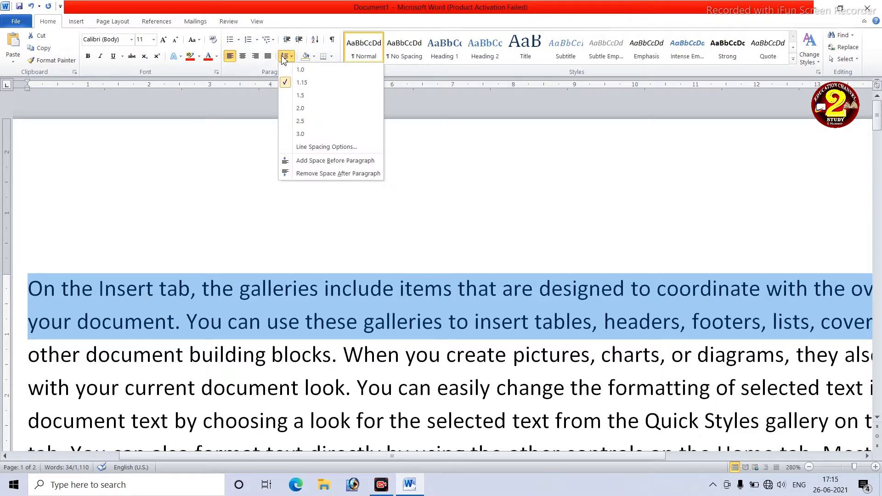
pyautogui.click(290, 71)
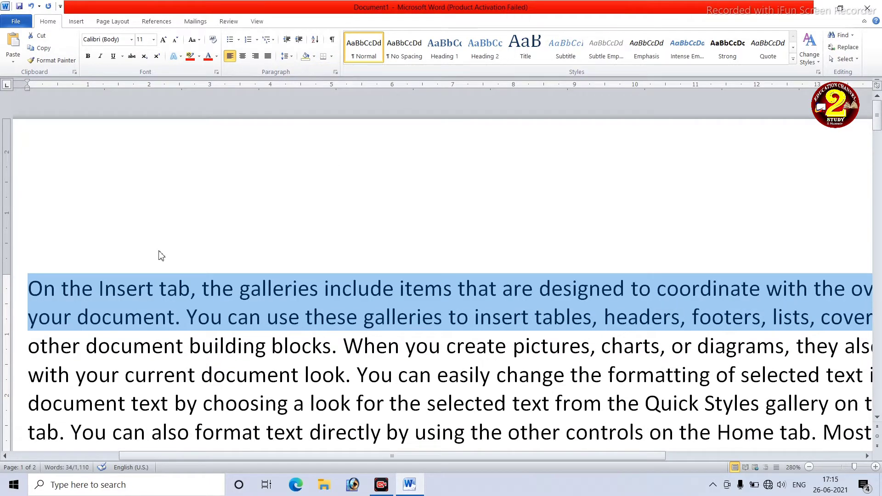
pyautogui.click(285, 56)
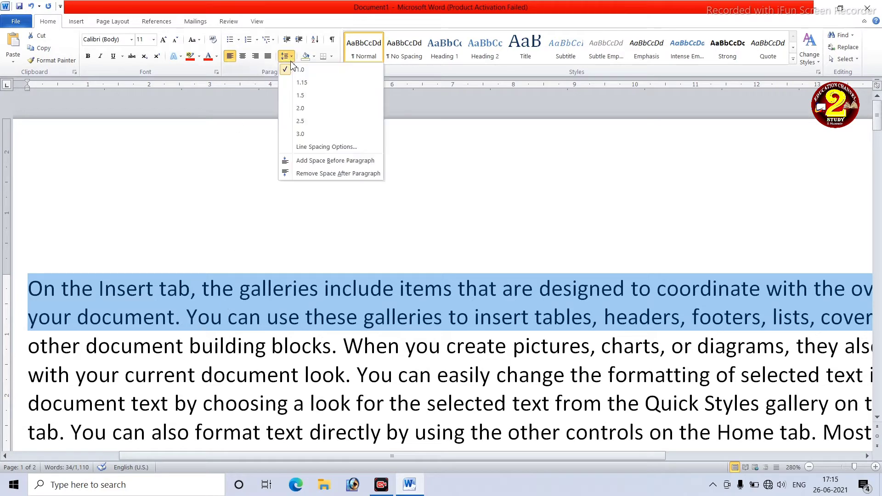
pyautogui.click(303, 138)
# Deselect the text and scroll through to inspect the triple-spaced paragraph.
pyautogui.scroll(-3, 319, 256)
pyautogui.scroll(-5, 319, 255)
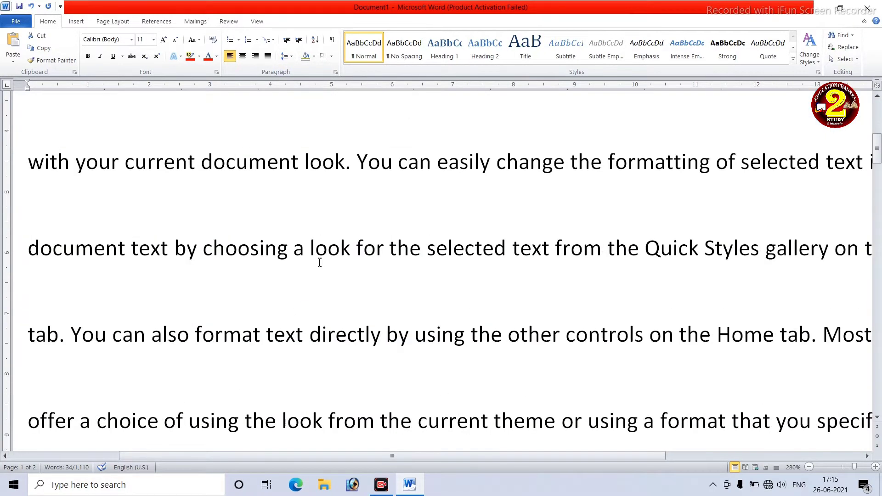
pyautogui.click(320, 262)
pyautogui.scroll(6, 316, 259)
pyautogui.scroll(3, 92, 317)
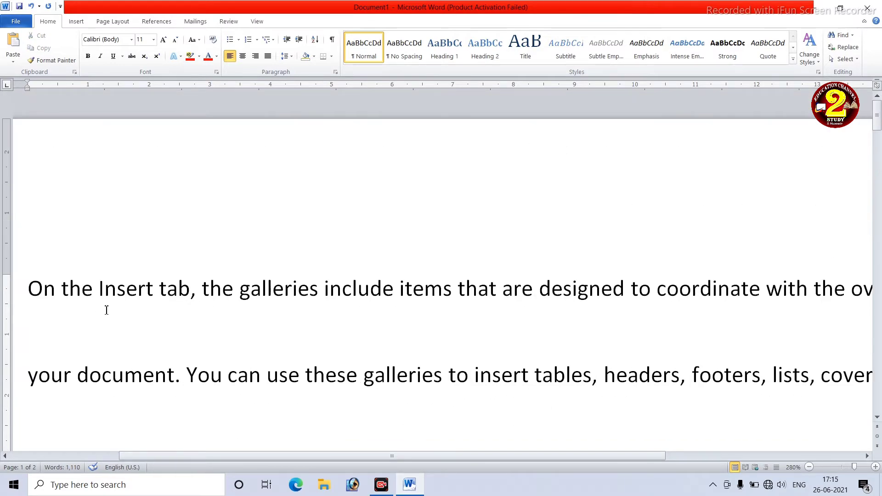
pyautogui.keyDown('ctrl'); pyautogui.scroll(-4, 106, 310); pyautogui.keyUp('ctrl')
pyautogui.keyDown('ctrl'); pyautogui.scroll(-6, 104, 317); pyautogui.keyUp('ctrl')
pyautogui.scroll(5, 105, 321)
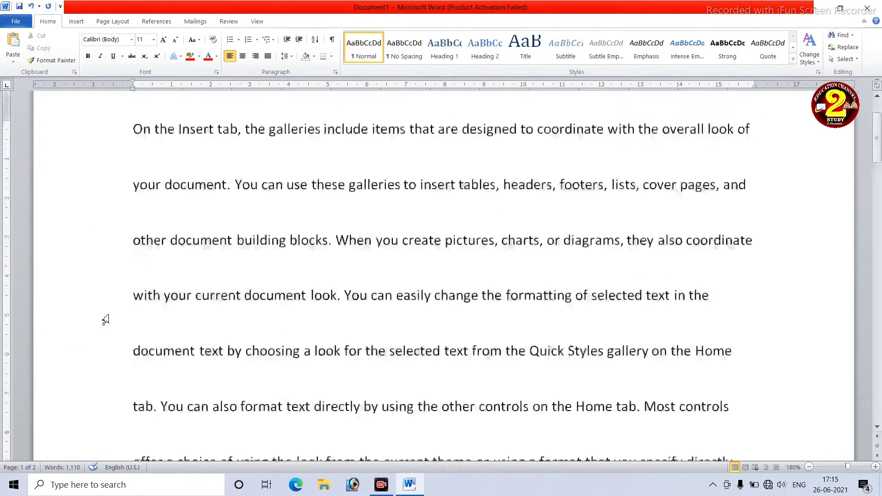
pyautogui.scroll(2, 106, 318)
pyautogui.scroll(-8, 107, 315)
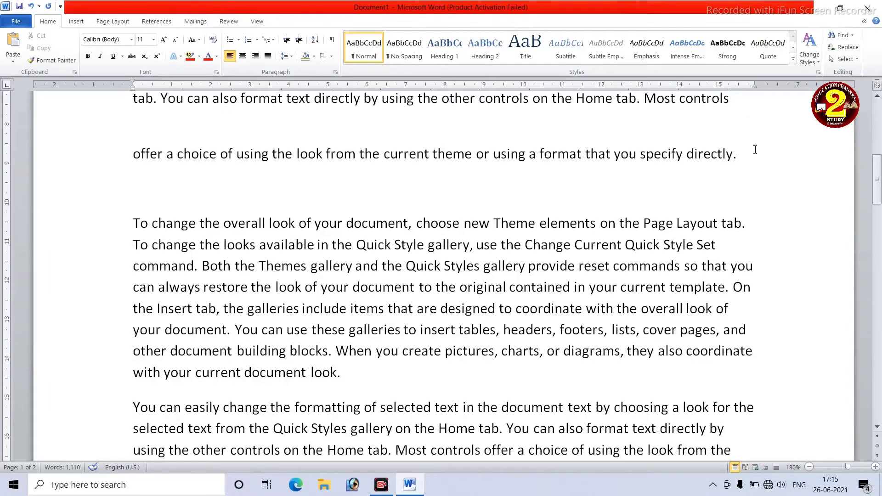
pyautogui.moveTo(750, 161); pyautogui.dragTo(92, 100)
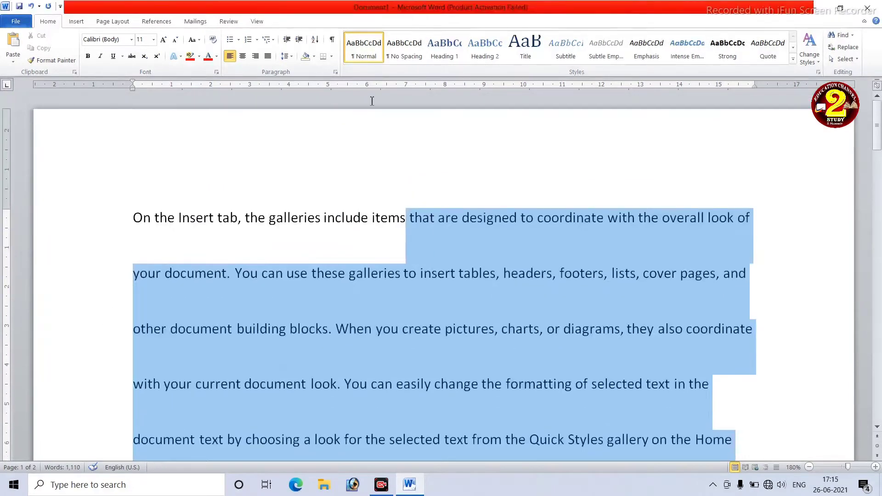
pyautogui.scroll(-5, 378, 429)
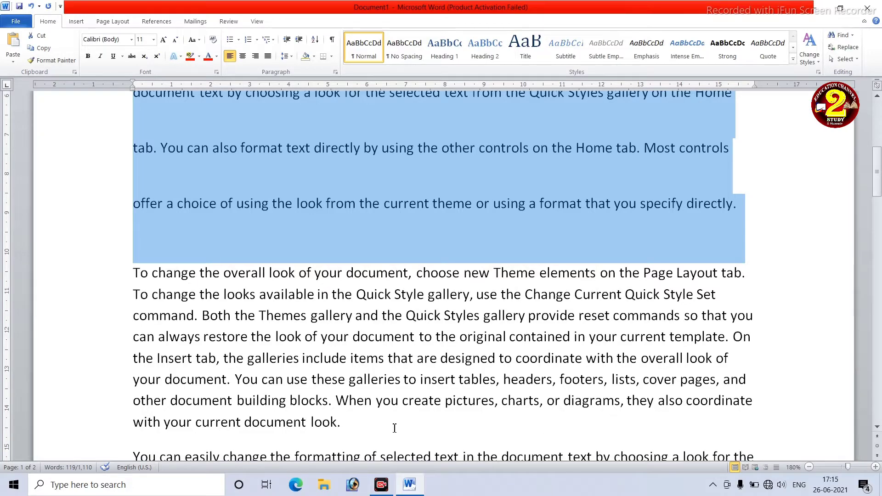
# Delete the character just before 'To change' and reselect the text block.
pyautogui.click(131, 274)
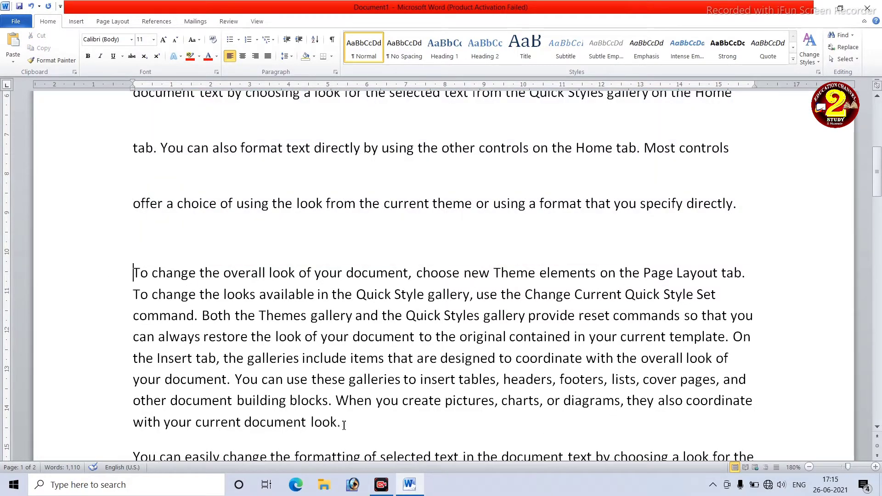
pyautogui.press('Delete')
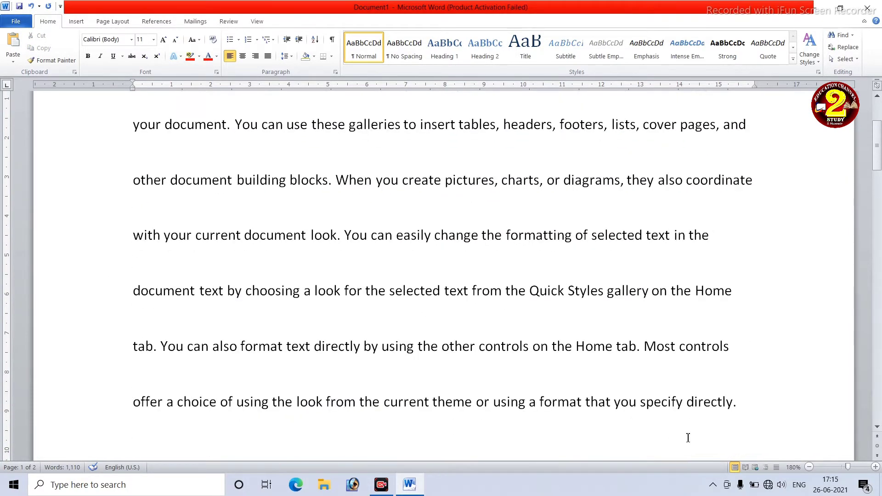
pyautogui.moveTo(745, 414); pyautogui.dragTo(77, 176)
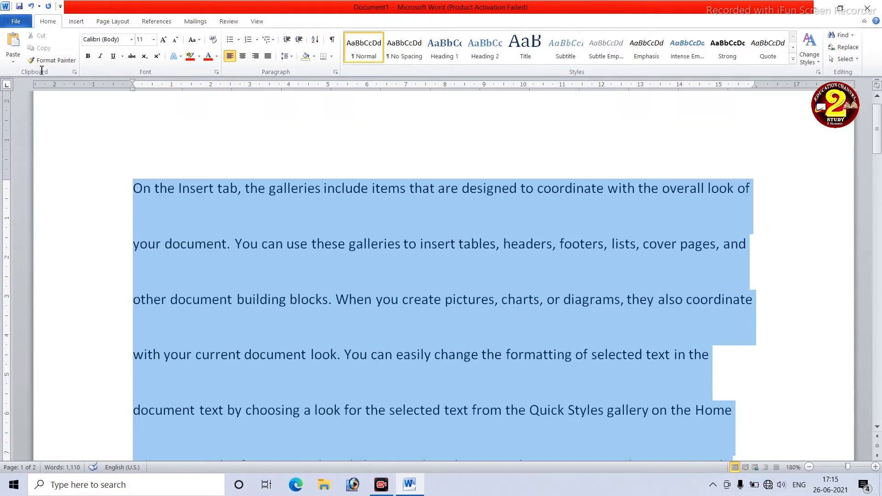
pyautogui.keyDown('ctrl'); pyautogui.scroll(-3, 189, 304); pyautogui.keyUp('ctrl')
pyautogui.keyDown('ctrl'); pyautogui.scroll(-3, 189, 304); pyautogui.keyUp('ctrl')
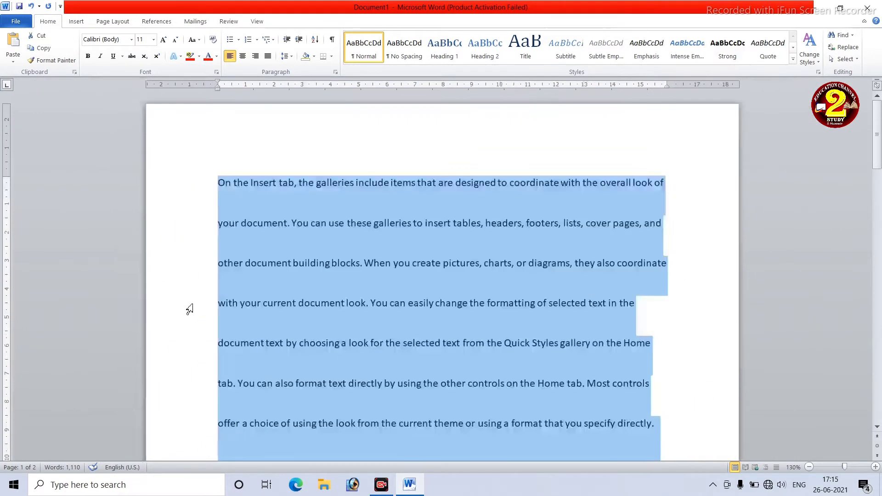
pyautogui.keyDown('ctrl'); pyautogui.scroll(-1, 192, 307); pyautogui.keyUp('ctrl')
pyautogui.keyDown('ctrl'); pyautogui.scroll(-1, 192, 307); pyautogui.keyUp('ctrl')
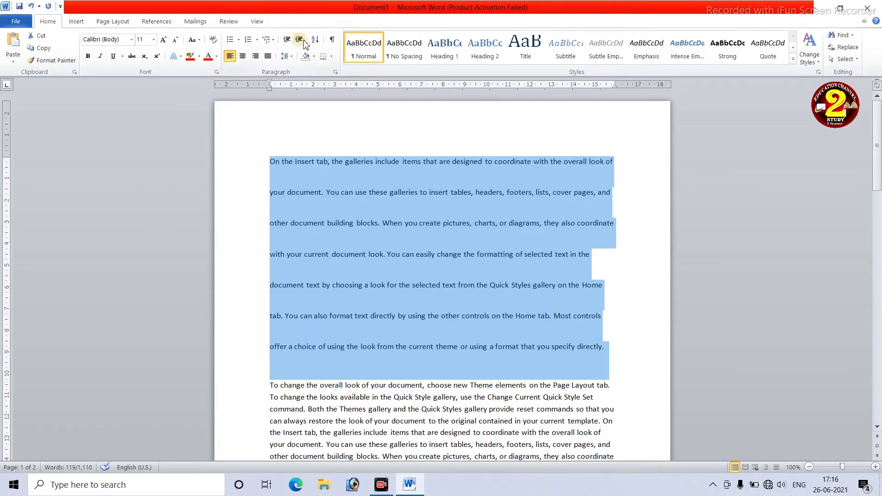
# Try 1.15 and then 2.5 line spacing on the first paragraph.
pyautogui.click(290, 57)
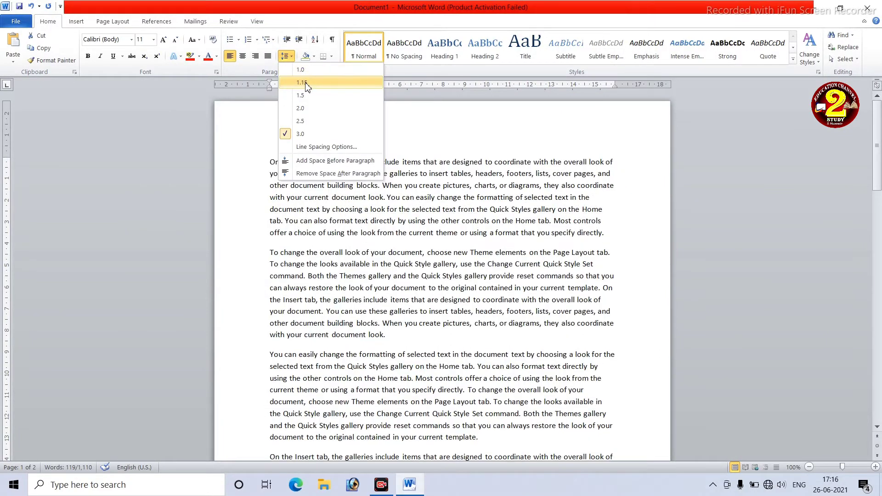
pyautogui.click(303, 83)
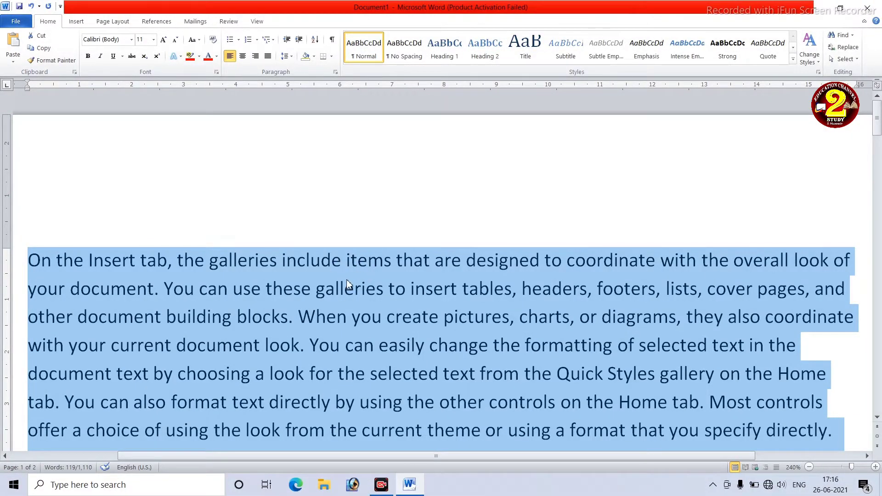
pyautogui.keyDown('ctrl'); pyautogui.scroll(-1, 348, 285); pyautogui.keyUp('ctrl')
pyautogui.keyDown('ctrl'); pyautogui.scroll(-1, 348, 285); pyautogui.keyUp('ctrl')
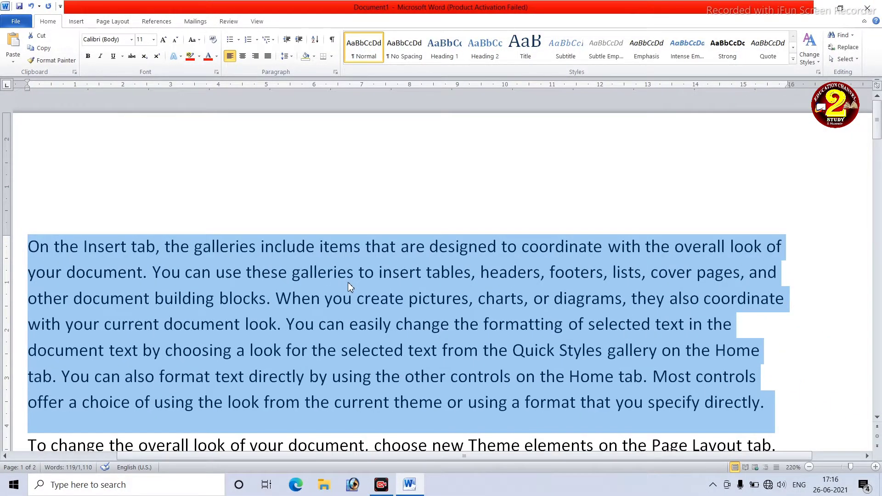
pyautogui.click(286, 56)
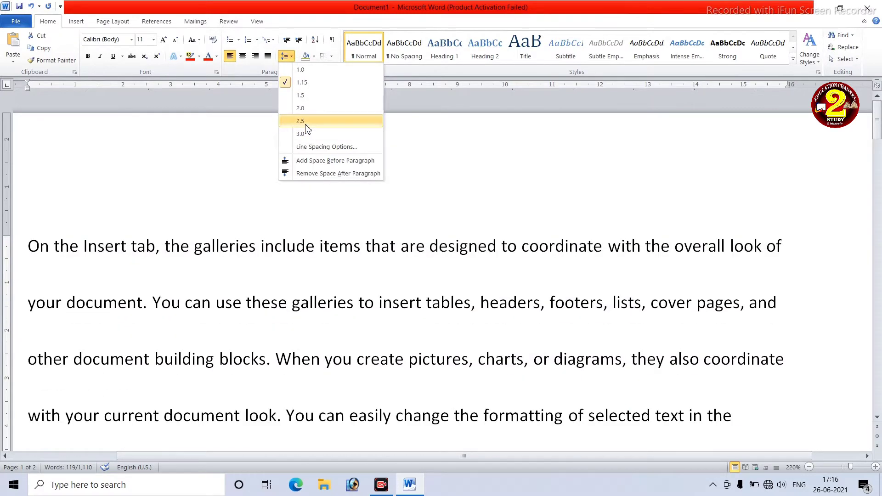
pyautogui.click(307, 128)
# Set the first paragraph back to single 1.0 line spacing.
pyautogui.click(287, 56)
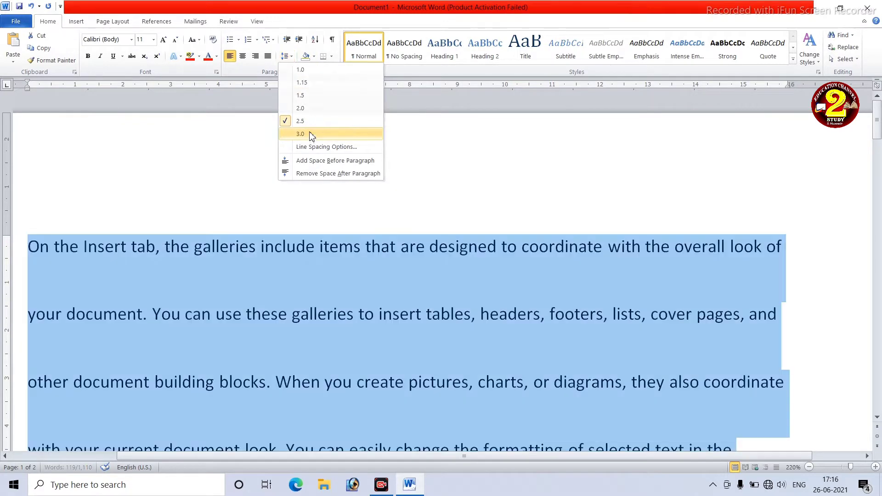
pyautogui.click(310, 134)
pyautogui.click(287, 56)
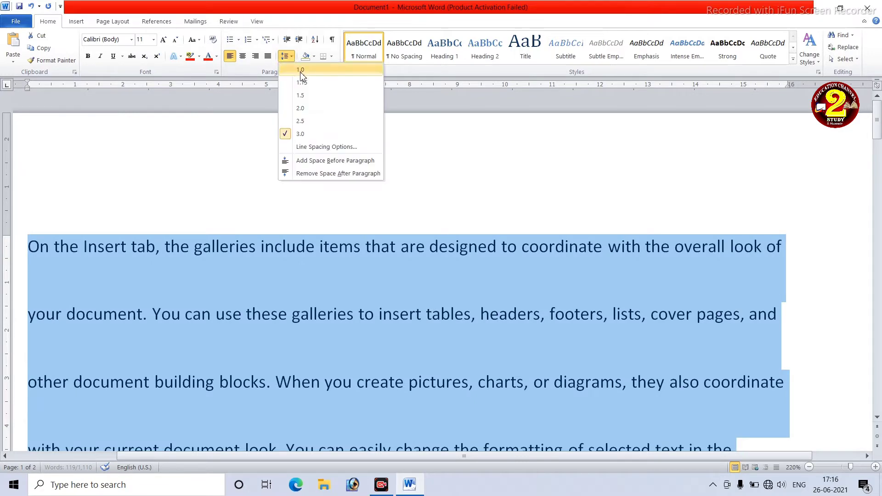
pyautogui.click(301, 72)
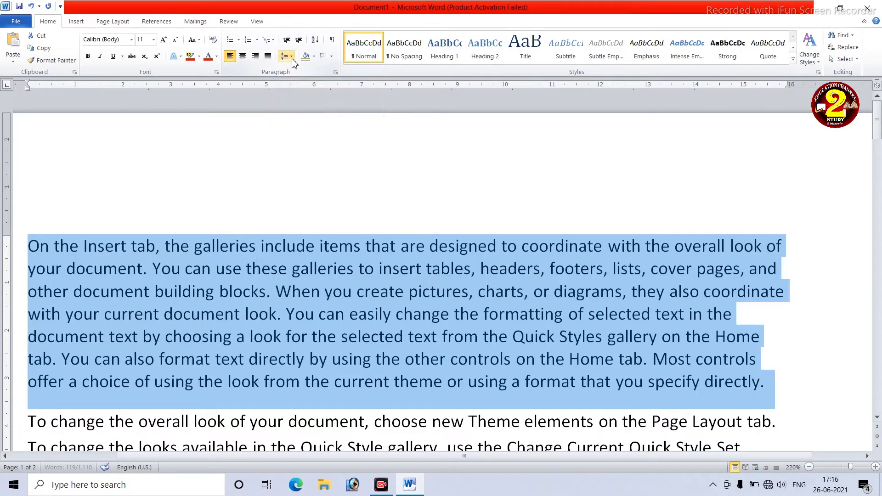
pyautogui.click(292, 57)
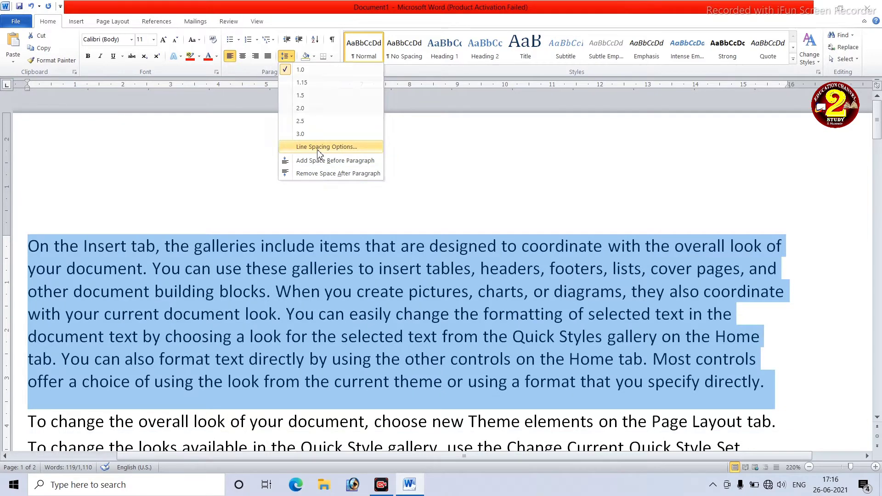
# Squeeze the paragraph to 0.5 multiple line spacing, then change it to 1.15.
pyautogui.click(319, 147)
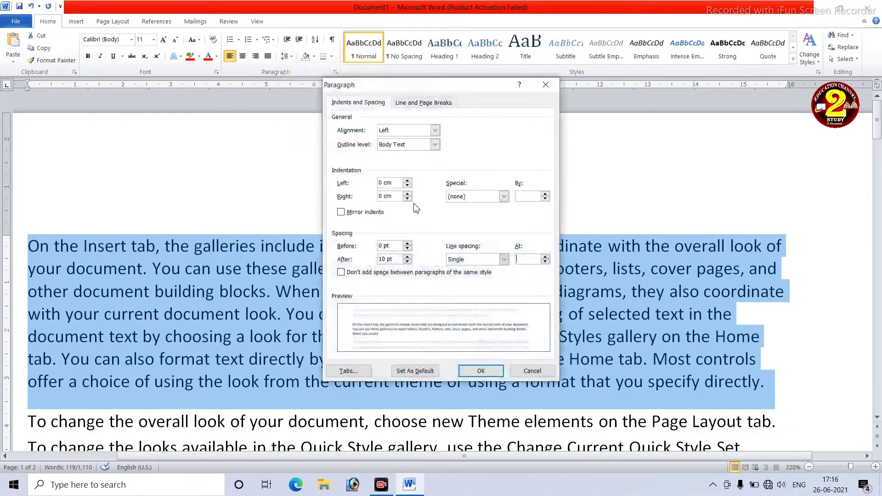
pyautogui.click(546, 263)
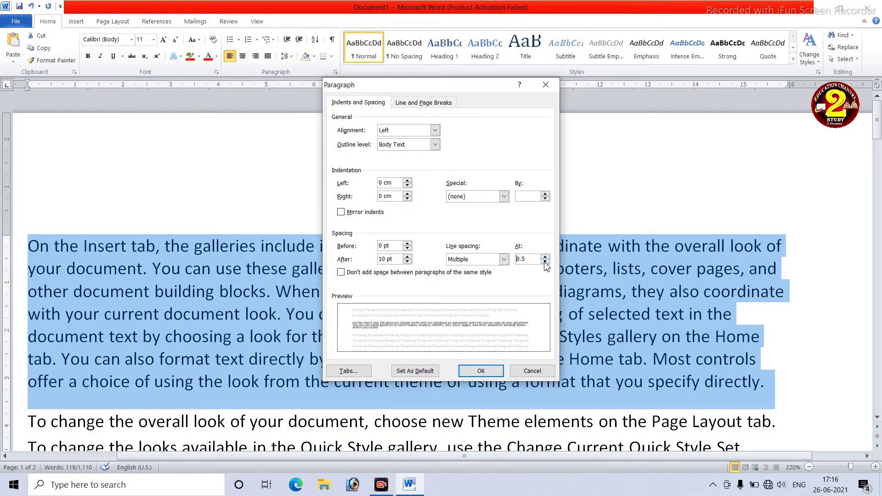
pyautogui.click(490, 371)
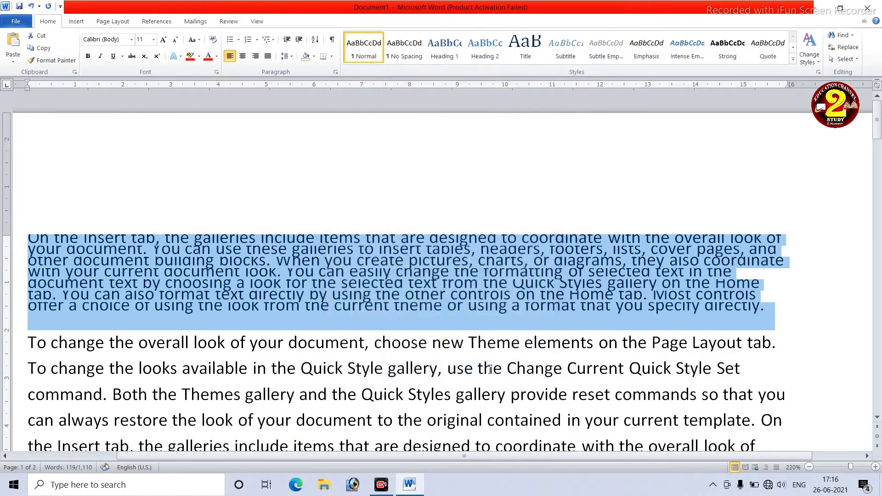
pyautogui.click(285, 55)
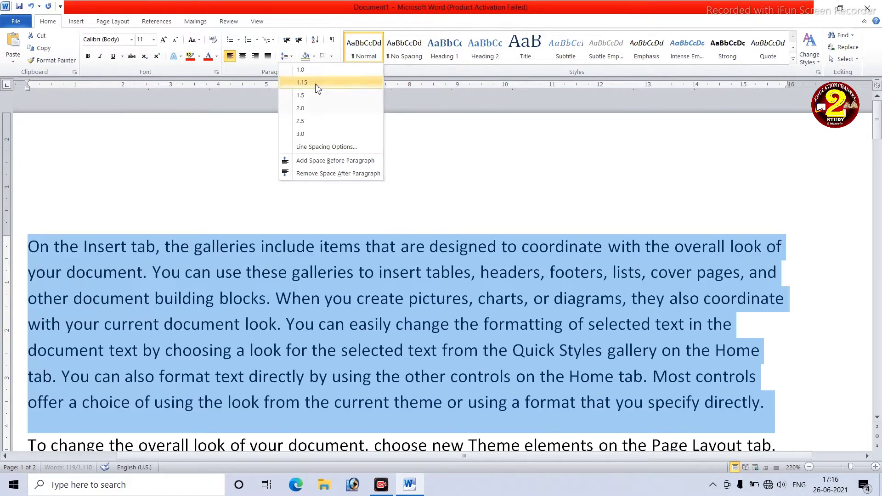
pyautogui.click(316, 85)
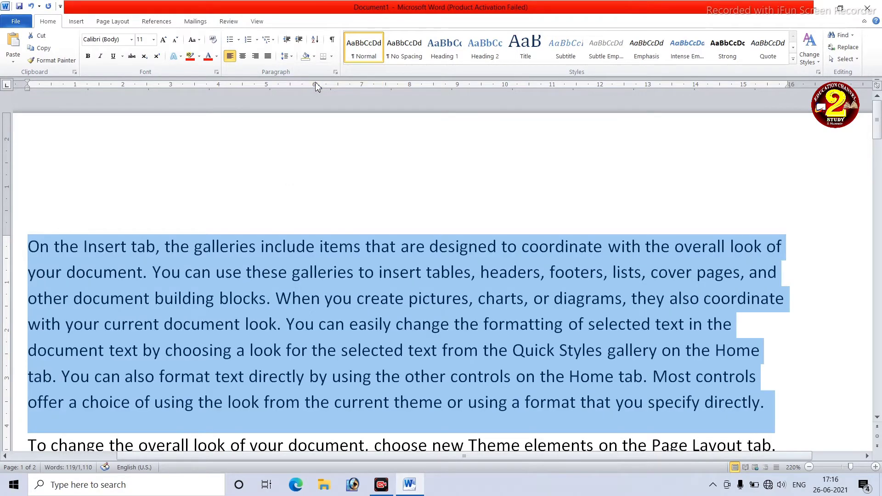
pyautogui.click(286, 55)
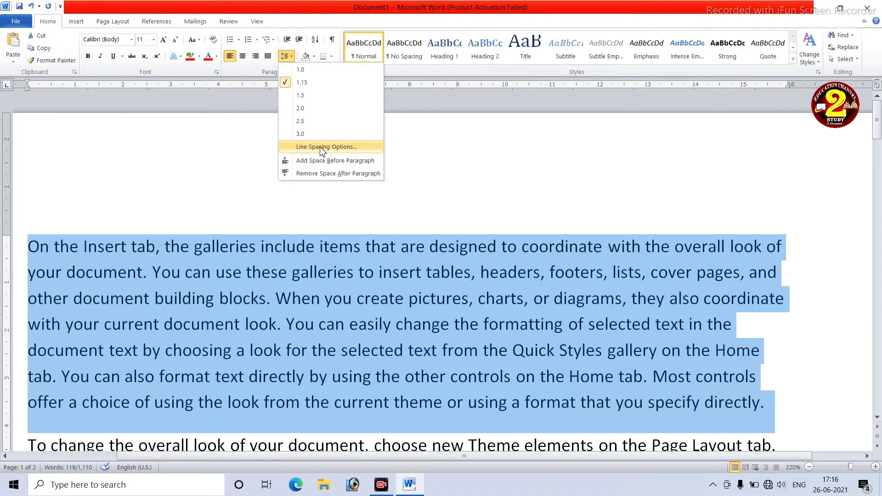
pyautogui.click(326, 146)
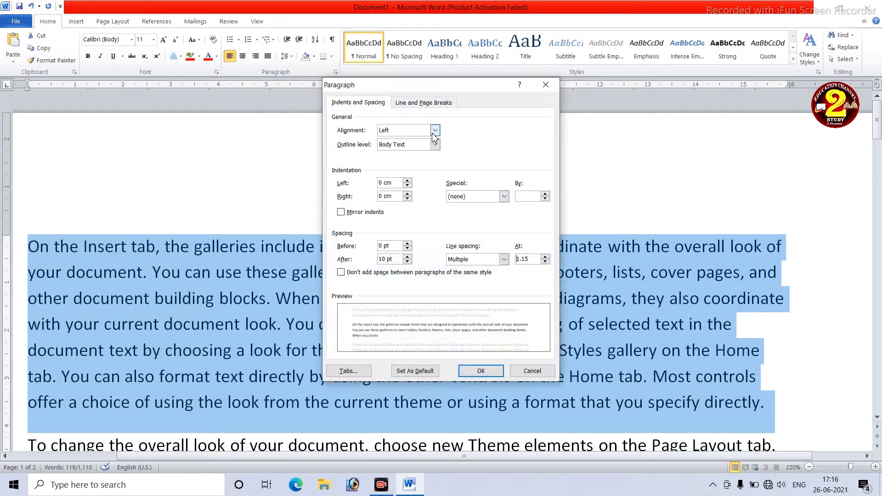
pyautogui.click(433, 133)
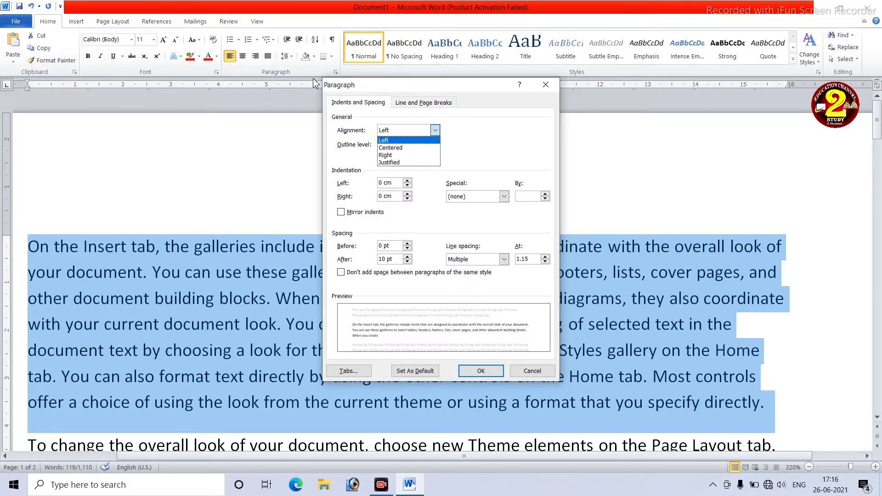
pyautogui.click(435, 133)
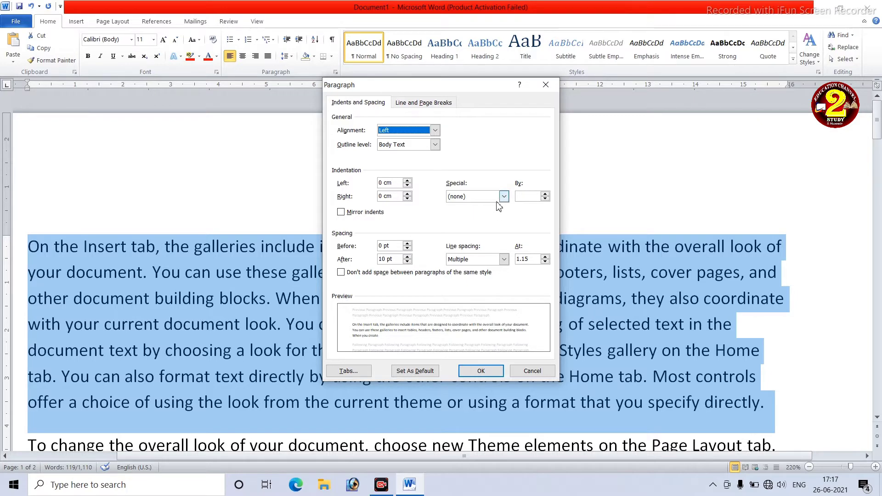
pyautogui.click(532, 371)
pyautogui.click(290, 57)
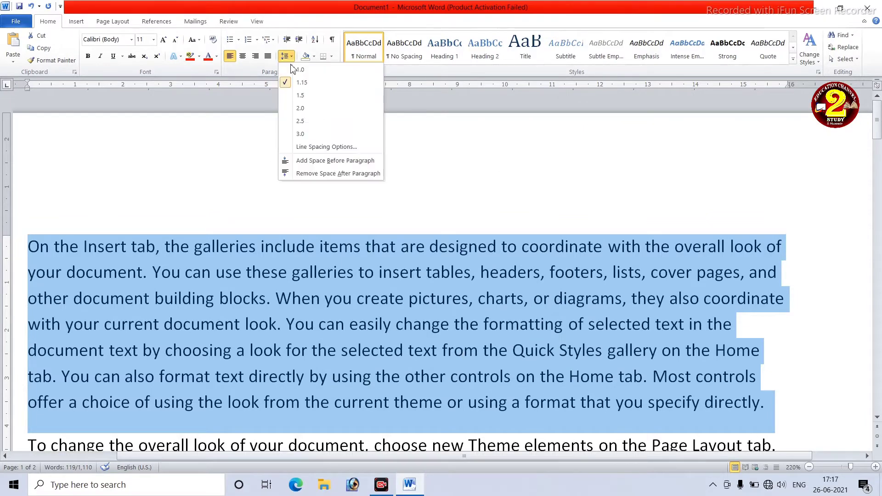
pyautogui.click(304, 83)
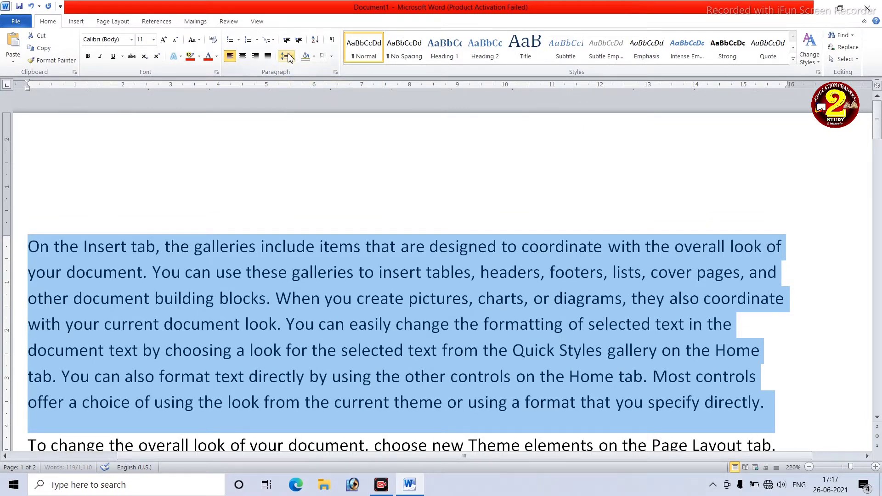
pyautogui.click(289, 56)
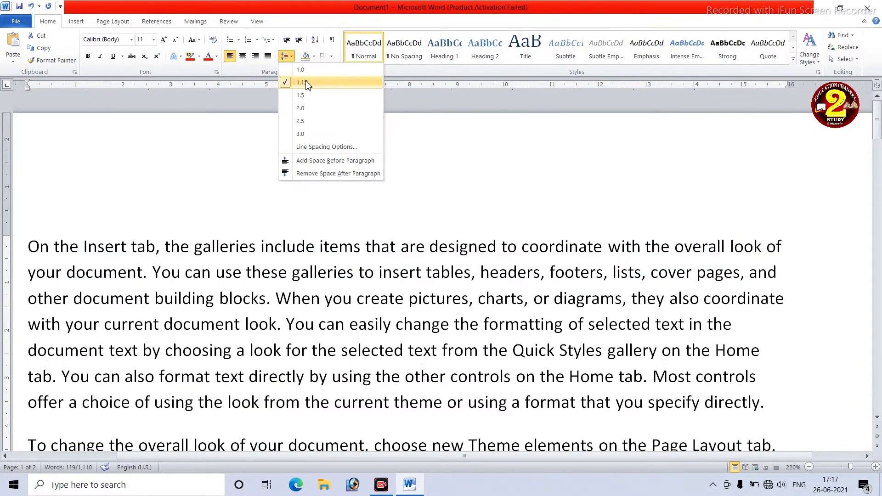
pyautogui.click(302, 84)
pyautogui.click(289, 56)
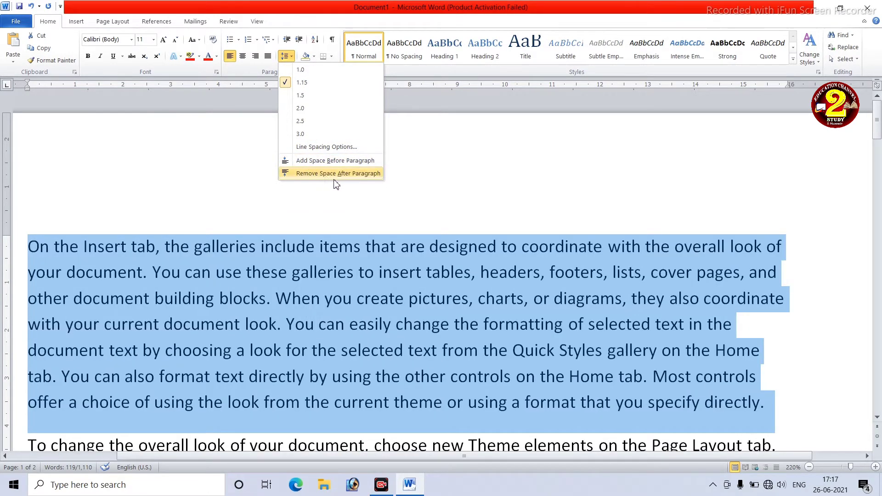
pyautogui.scroll(-2, 345, 263)
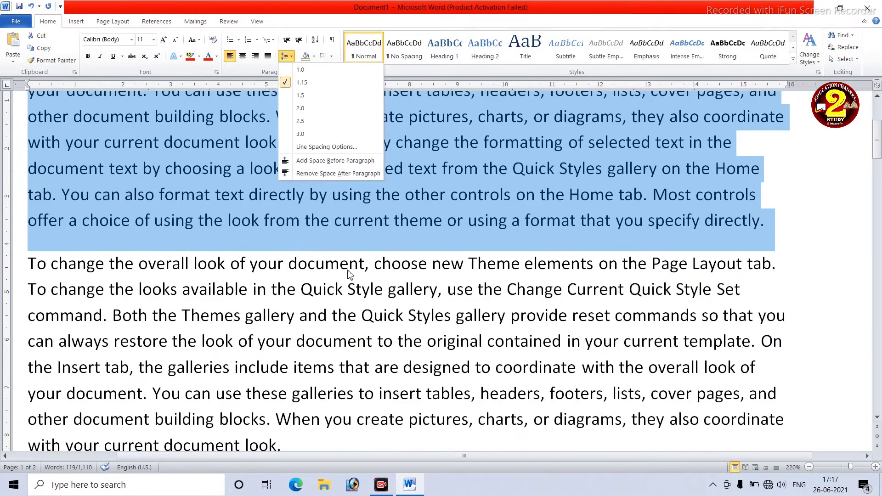
pyautogui.scroll(2, 347, 263)
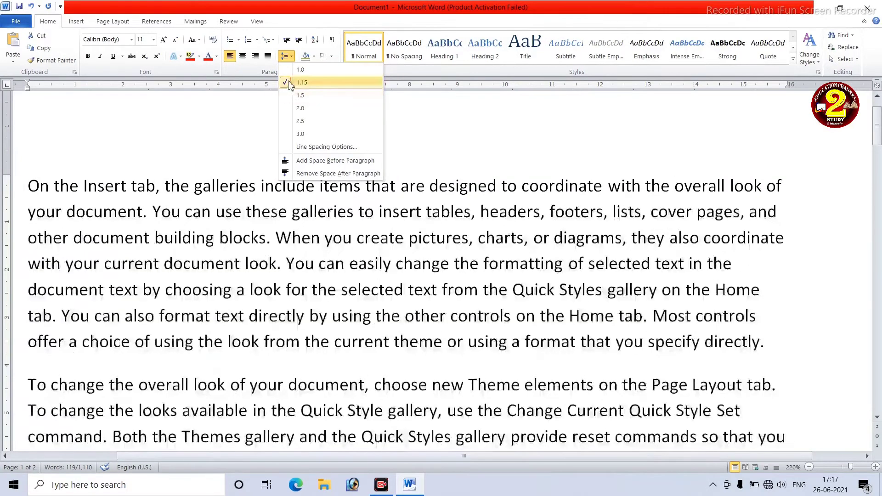
pyautogui.click(290, 84)
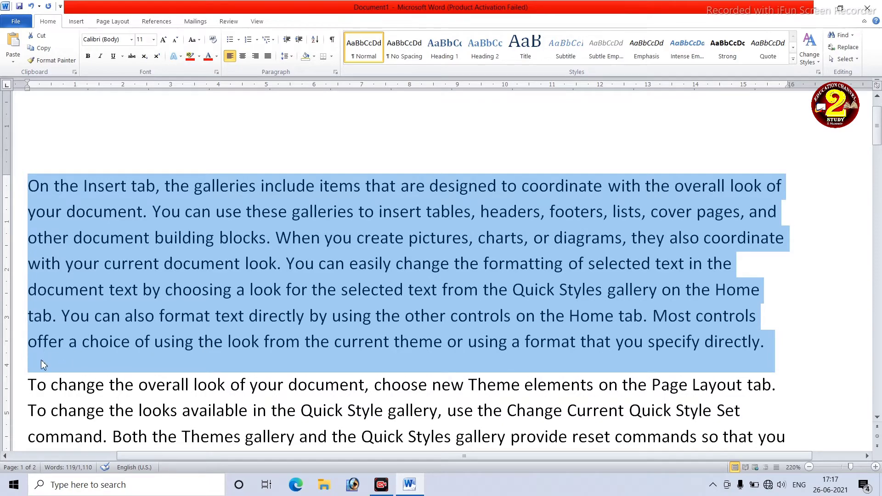
# Select the first line of page 2, highlight it red and make its text white.
pyautogui.keyDown('ctrl'); pyautogui.scroll(-2, 235, 399); pyautogui.keyUp('ctrl')
pyautogui.keyDown('ctrl'); pyautogui.scroll(-3, 235, 399); pyautogui.keyUp('ctrl')
pyautogui.keyDown('ctrl'); pyautogui.scroll(-11, 321, 413); pyautogui.keyUp('ctrl')
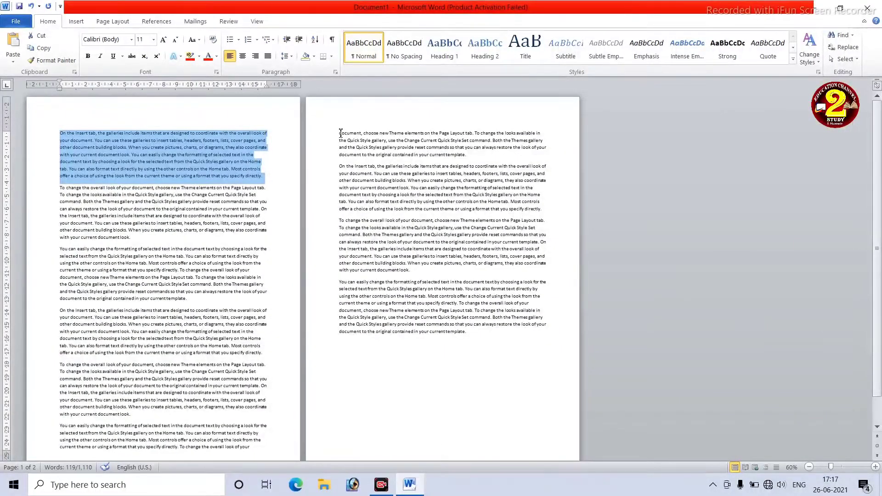
pyautogui.moveTo(340, 133); pyautogui.dragTo(544, 133)
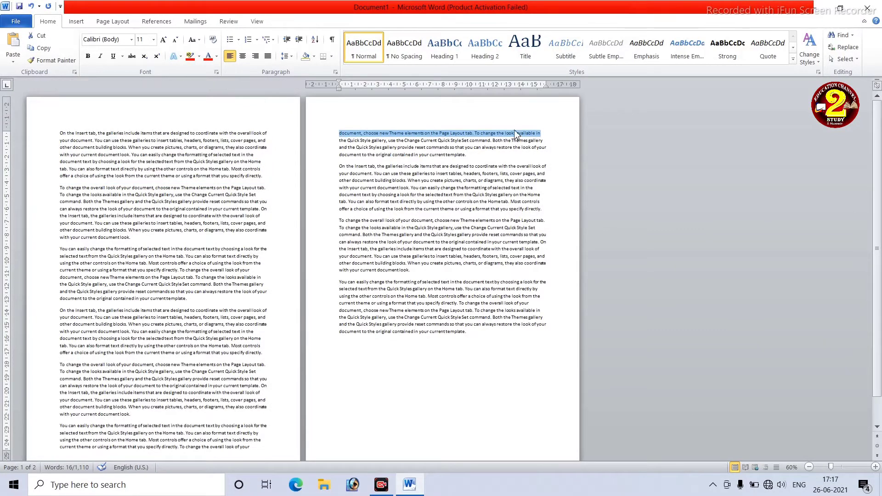
pyautogui.click(207, 56)
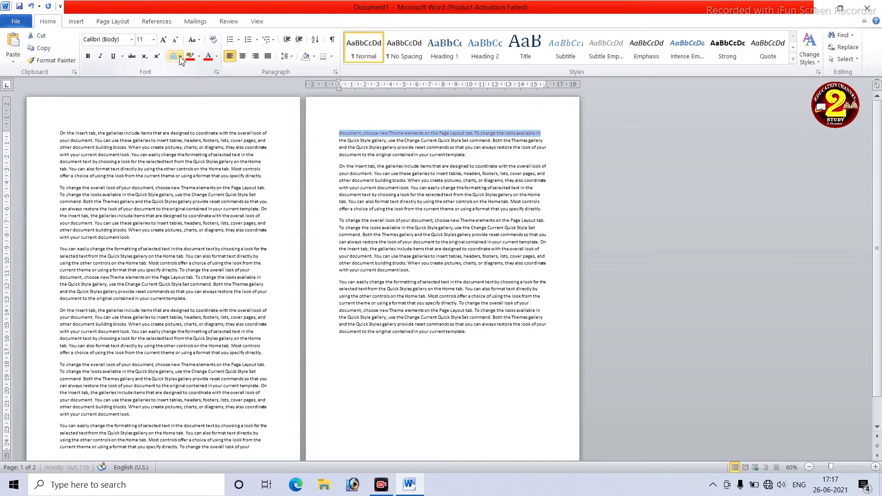
pyautogui.click(190, 56)
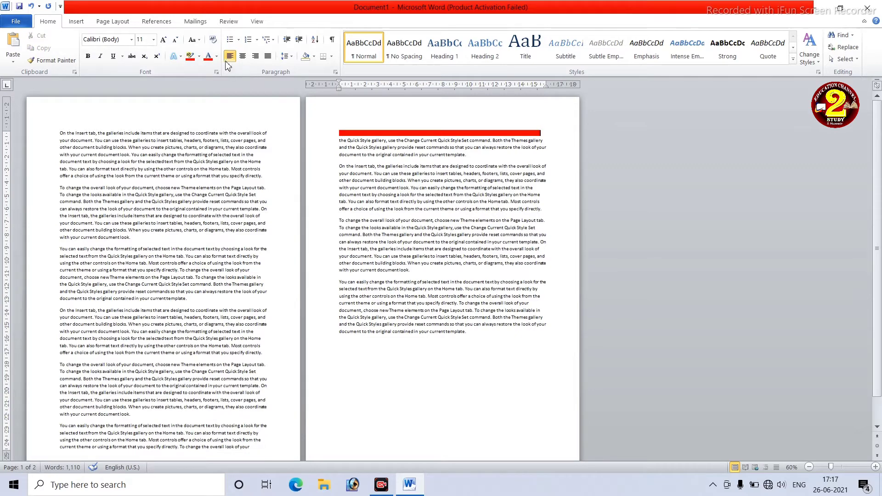
pyautogui.click(217, 56)
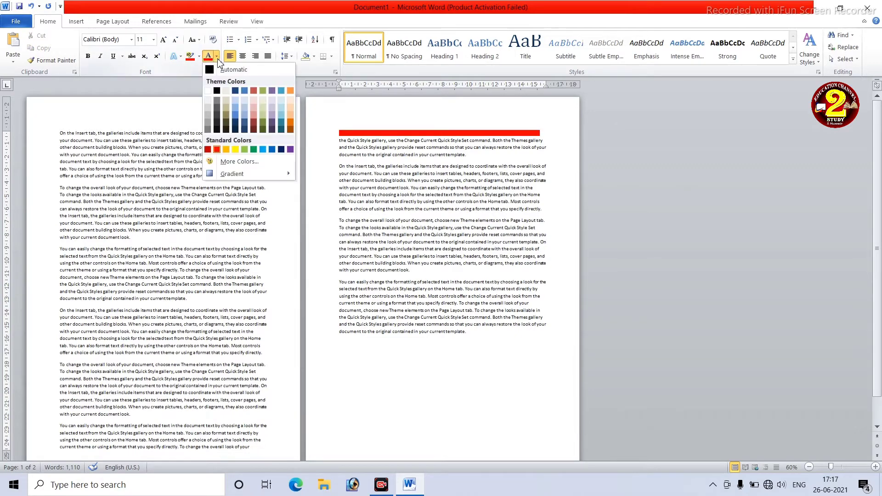
pyautogui.click(208, 91)
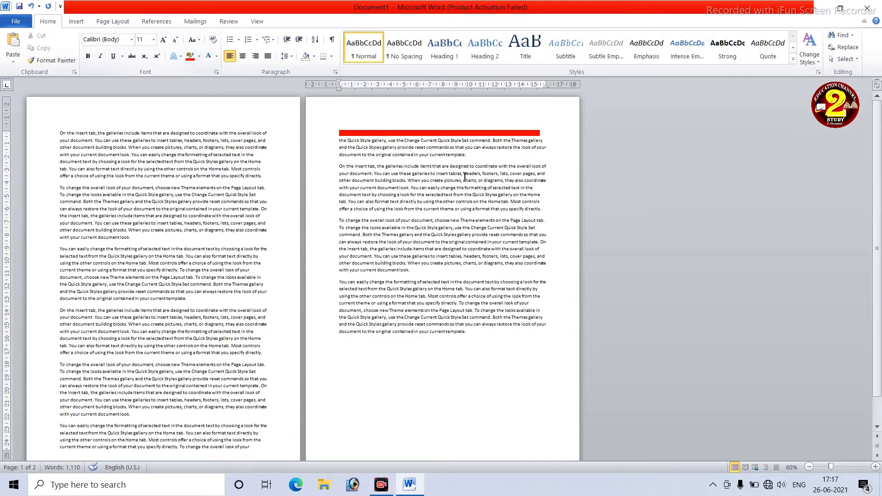
pyautogui.moveTo(544, 132)
pyautogui.mouseDown()
pyautogui.moveTo(302, 100)
pyautogui.moveTo(318, 101)
pyautogui.mouseUp()
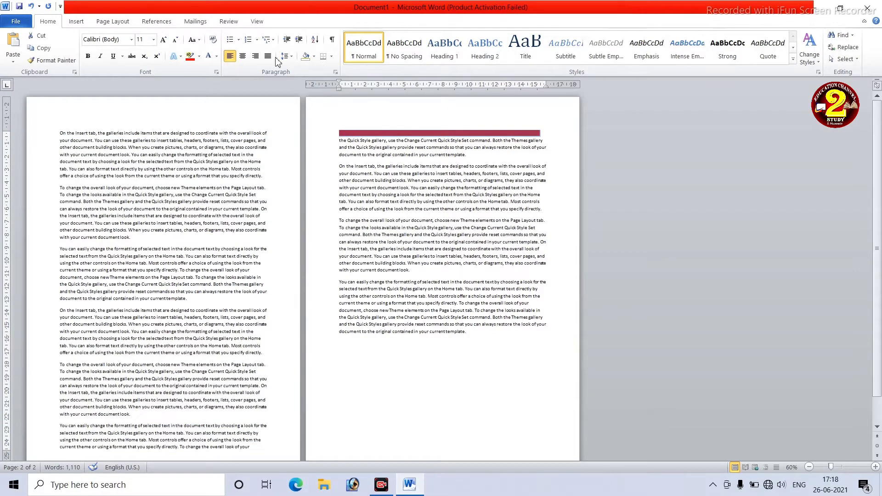
pyautogui.click(217, 56)
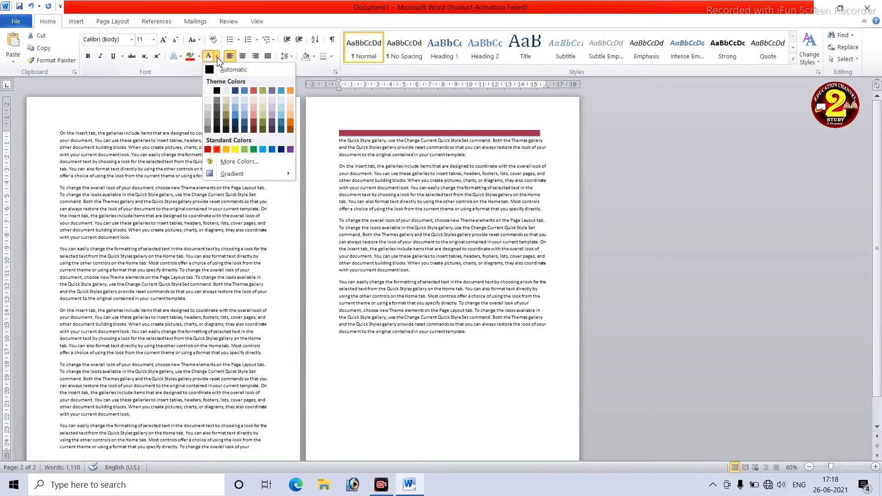
pyautogui.click(208, 91)
pyautogui.scroll(2, 554, 327)
# Deselect the page 2 text and zoom the document to 140%.
pyautogui.scroll(1, 554, 328)
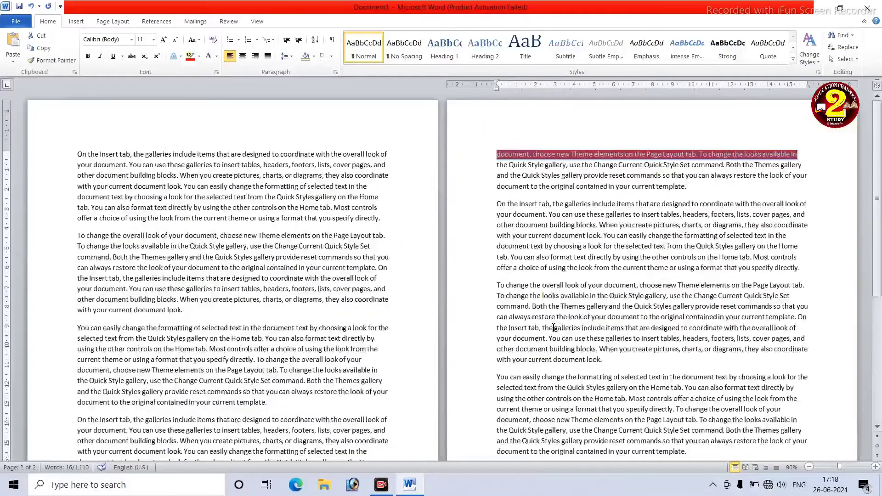
pyautogui.scroll(2, 554, 327)
pyautogui.scroll(2, 554, 328)
pyautogui.scroll(-4, 551, 328)
pyautogui.scroll(-3, 552, 328)
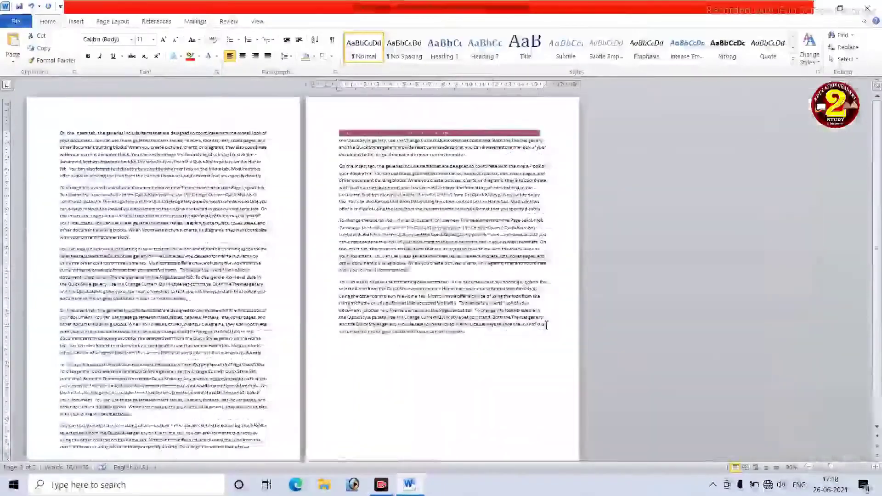
pyautogui.click(278, 408)
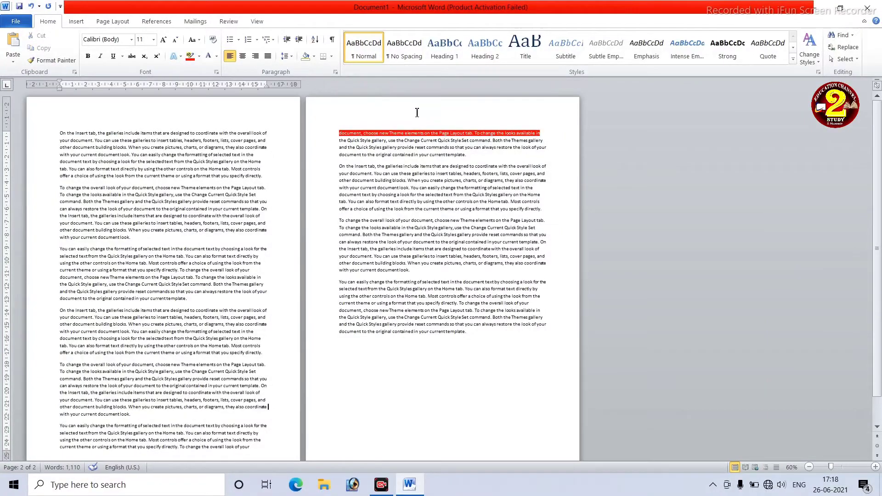
pyautogui.scroll(2, 133, 162)
pyautogui.scroll(3, 124, 191)
pyautogui.scroll(2, 124, 191)
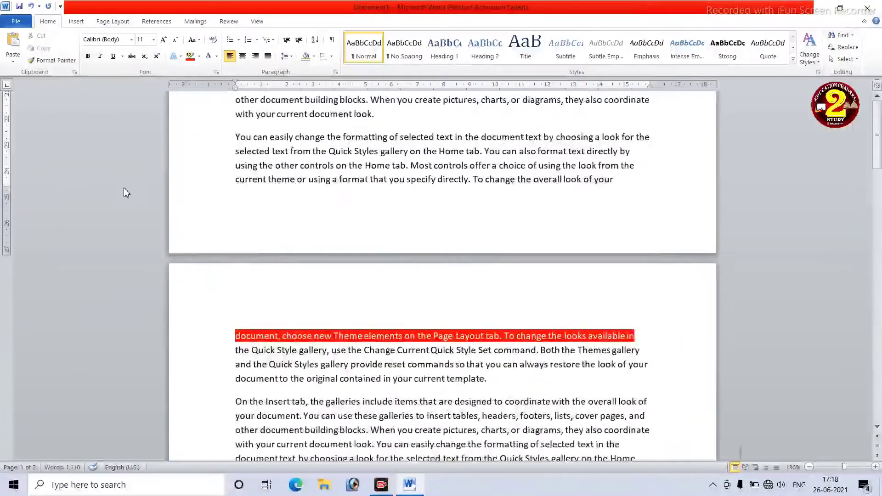
pyautogui.scroll(1, 214, 203)
pyautogui.scroll(5, 213, 203)
pyautogui.scroll(2, 203, 186)
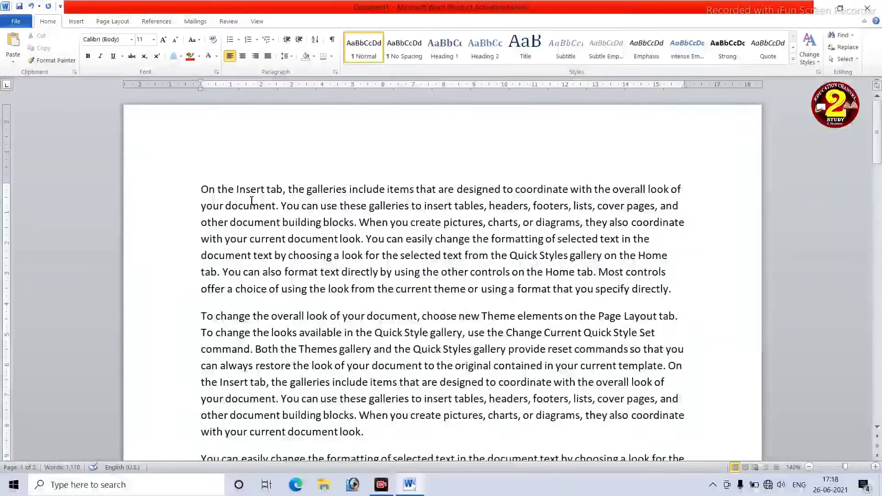
# Select the whole 'On the Insert tab' paragraph and bring up its line spacing choices.
pyautogui.moveTo(203, 185); pyautogui.dragTo(682, 303)
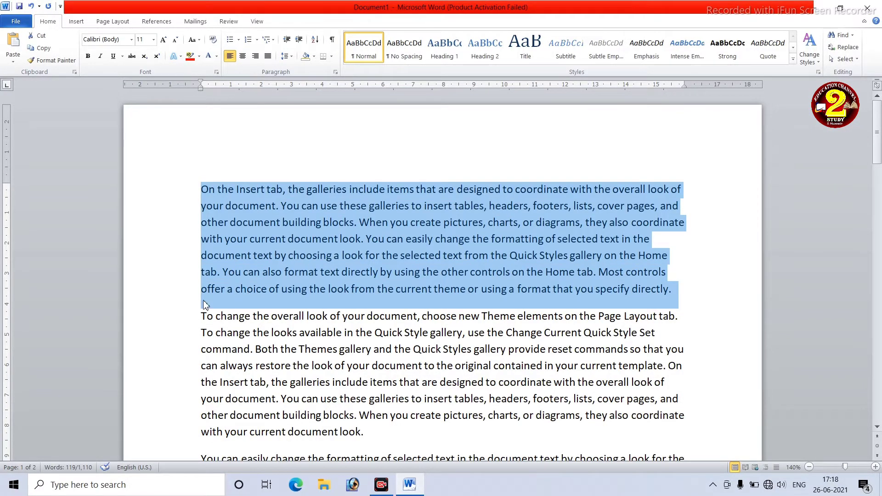
pyautogui.scroll(-5, 343, 358)
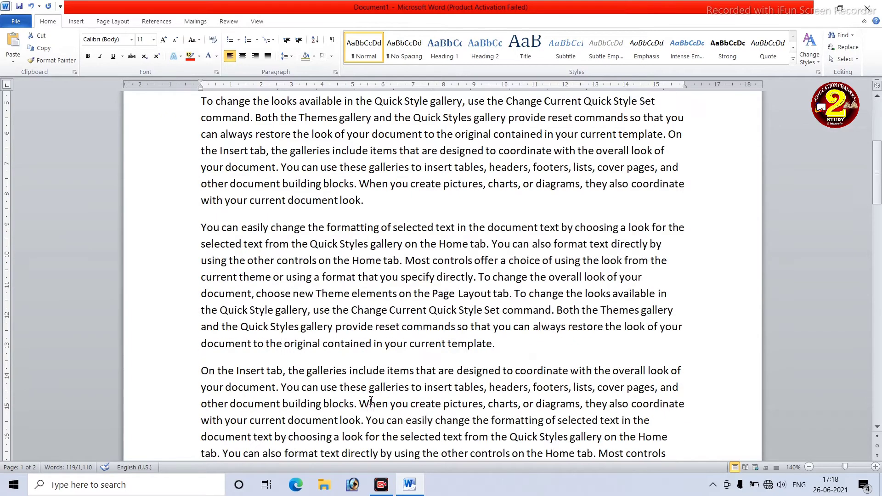
pyautogui.scroll(-5, 331, 360)
pyautogui.scroll(-5, 312, 363)
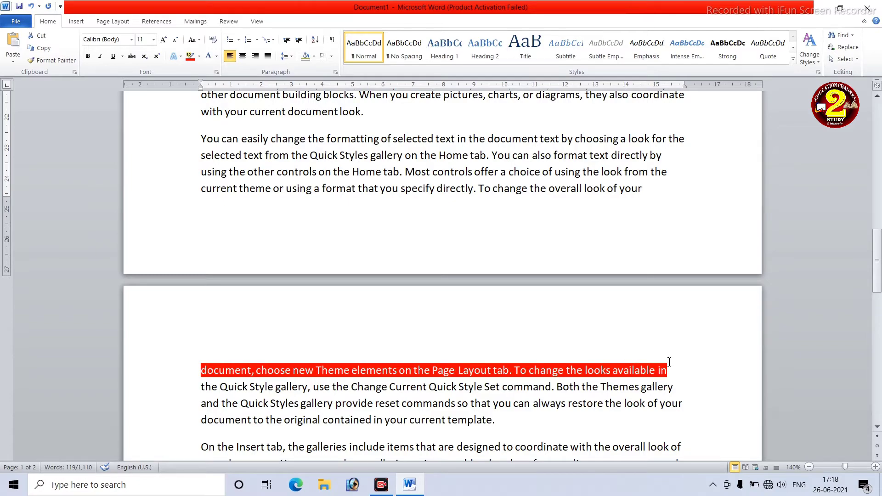
pyautogui.scroll(2, 669, 362)
pyautogui.scroll(3, 634, 374)
pyautogui.scroll(3, 635, 375)
pyautogui.scroll(2, 521, 352)
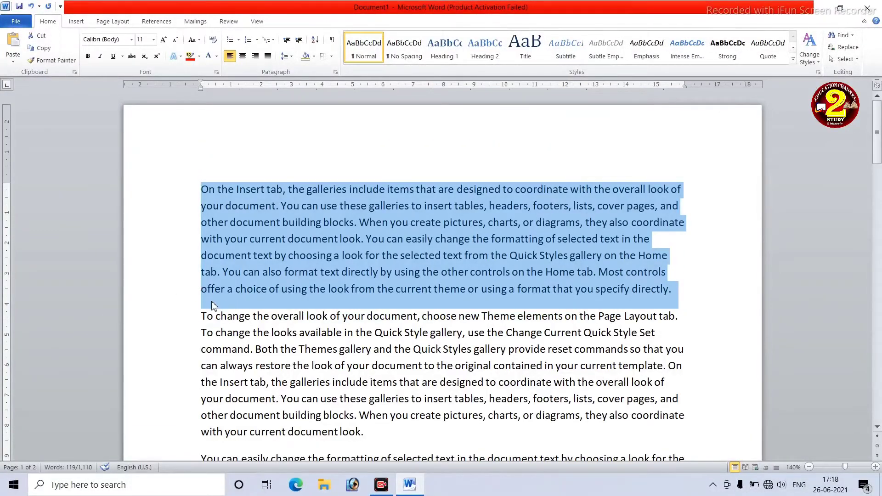
pyautogui.click(293, 57)
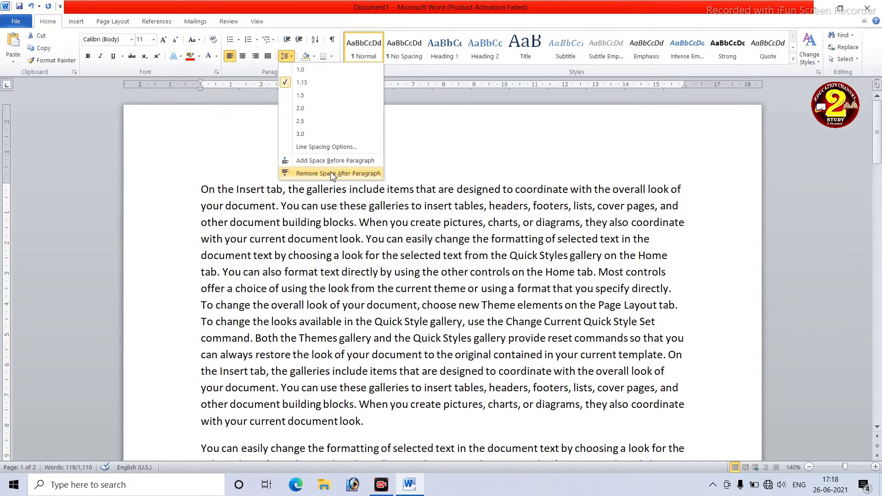
# Remove the space after the first paragraph and check the resulting layout.
pyautogui.click(333, 175)
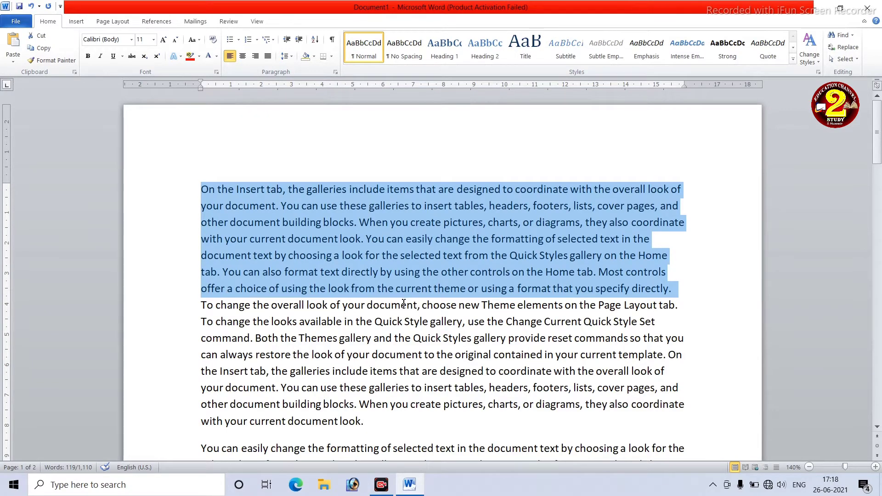
pyautogui.scroll(-4, 455, 313)
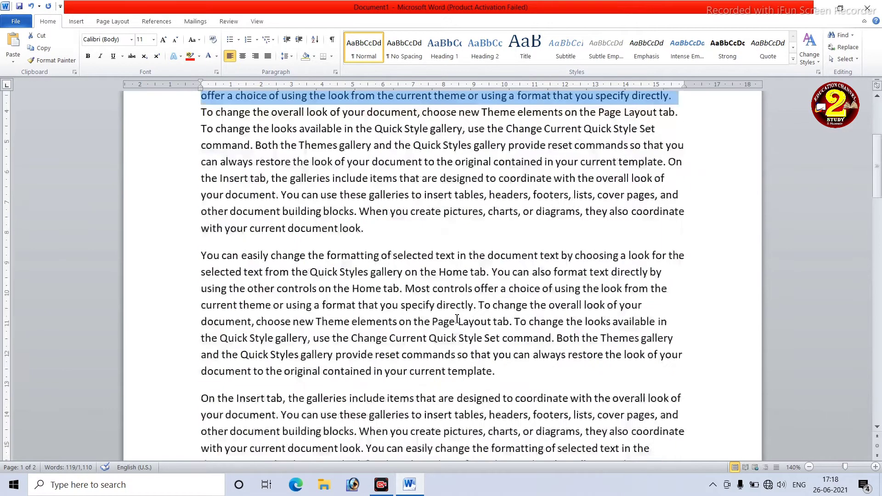
pyautogui.scroll(-5, 456, 321)
pyautogui.scroll(-4, 457, 322)
pyautogui.scroll(-5, 456, 321)
pyautogui.scroll(2, 451, 321)
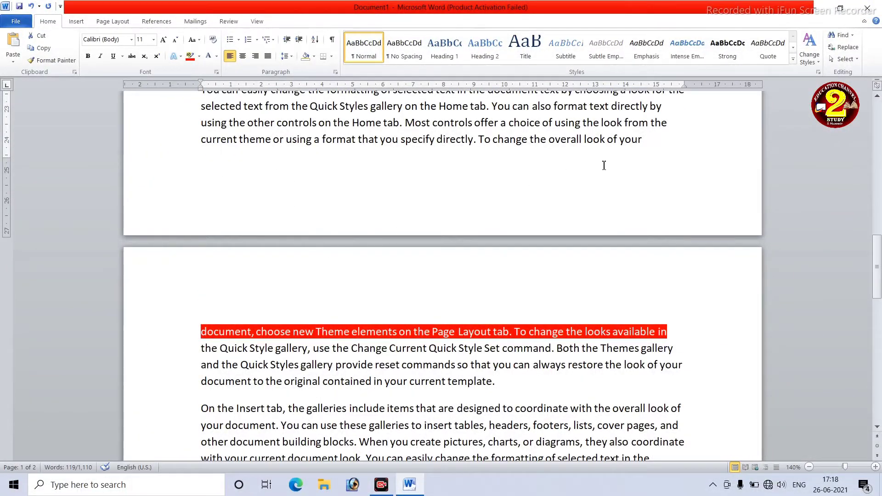
# Delete the red-highlighted line at the top of page 2.
pyautogui.moveTo(201, 332); pyautogui.dragTo(677, 330)
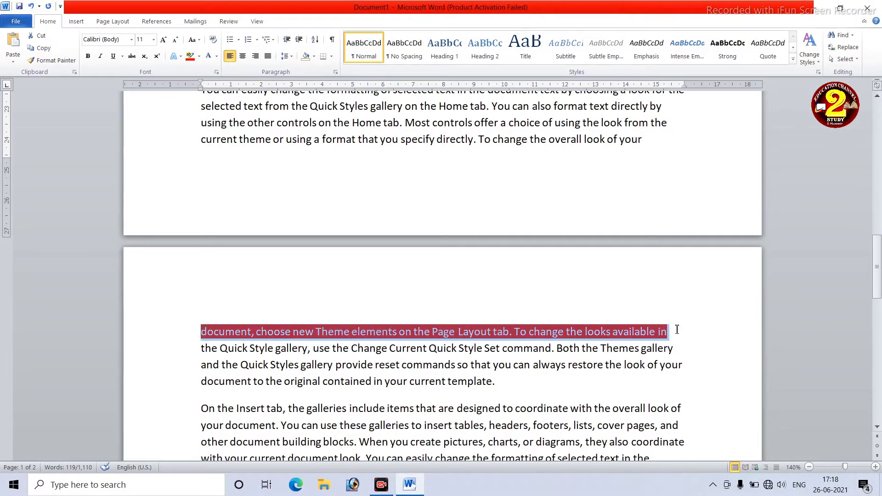
pyautogui.press('Delete')
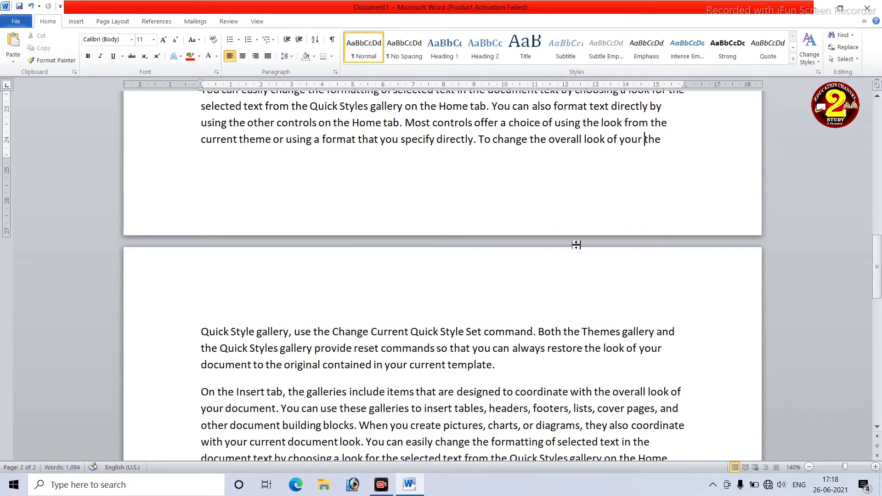
pyautogui.click(675, 144)
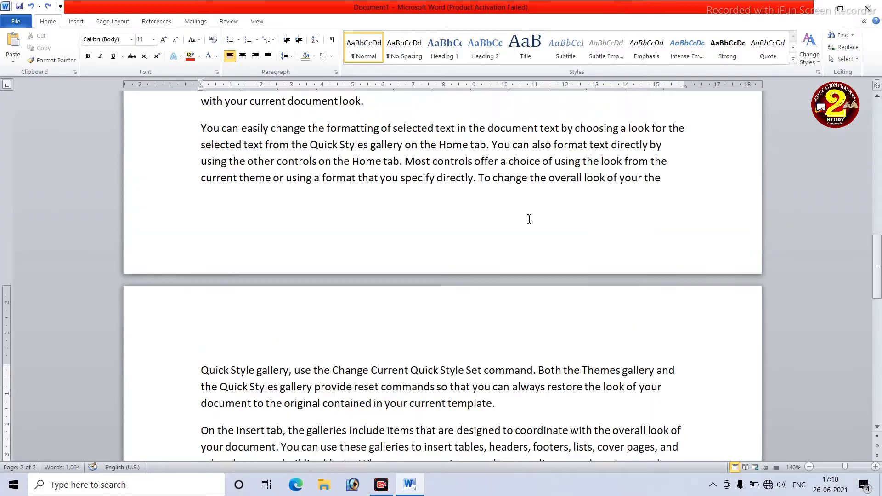
pyautogui.scroll(-2, 529, 219)
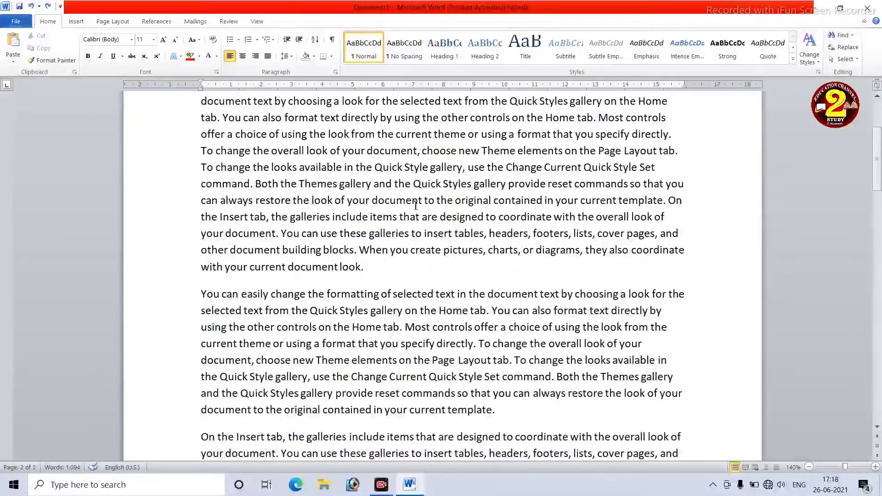
pyautogui.scroll(3, 191, 225)
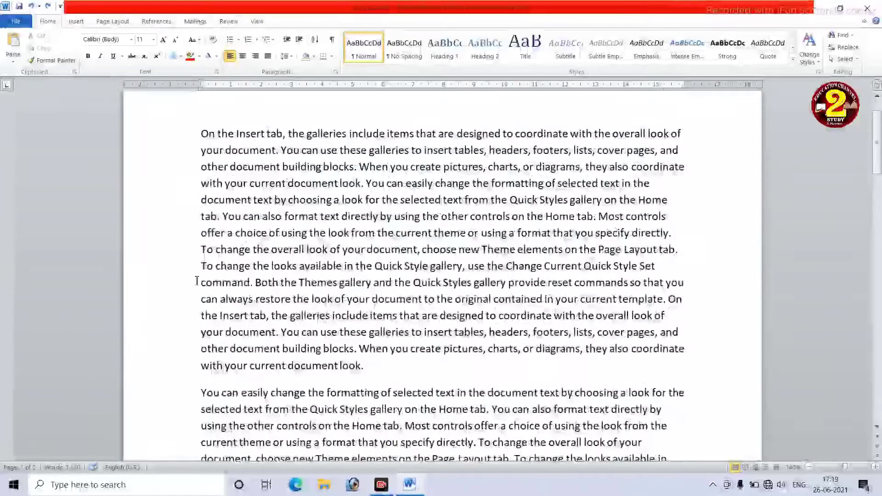
# Select the 'To change the overall look' paragraph and remove the space after it.
pyautogui.moveTo(201, 134)
pyautogui.mouseDown()
pyautogui.moveTo(427, 372)
pyautogui.moveTo(445, 204)
pyautogui.mouseUp()
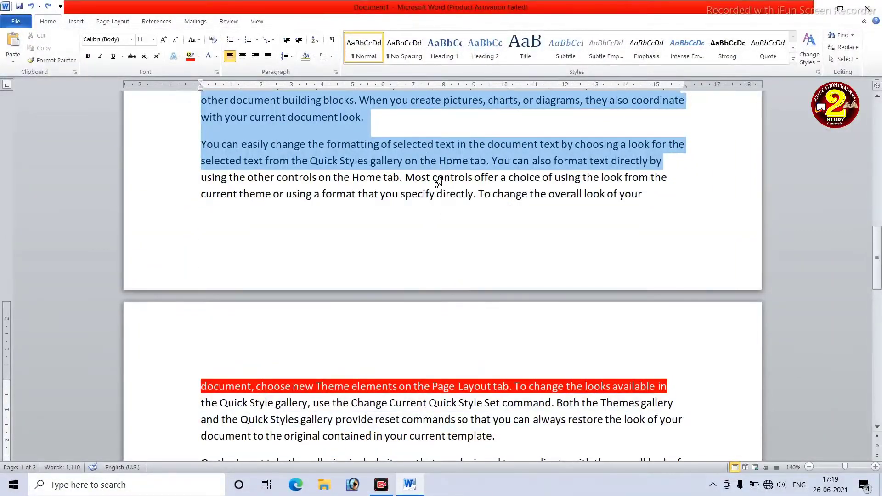
pyautogui.click(286, 55)
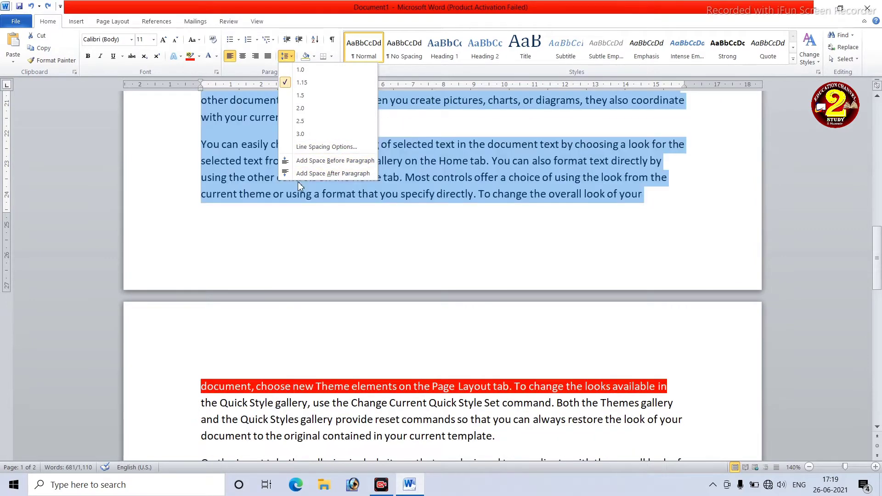
pyautogui.click(378, 228)
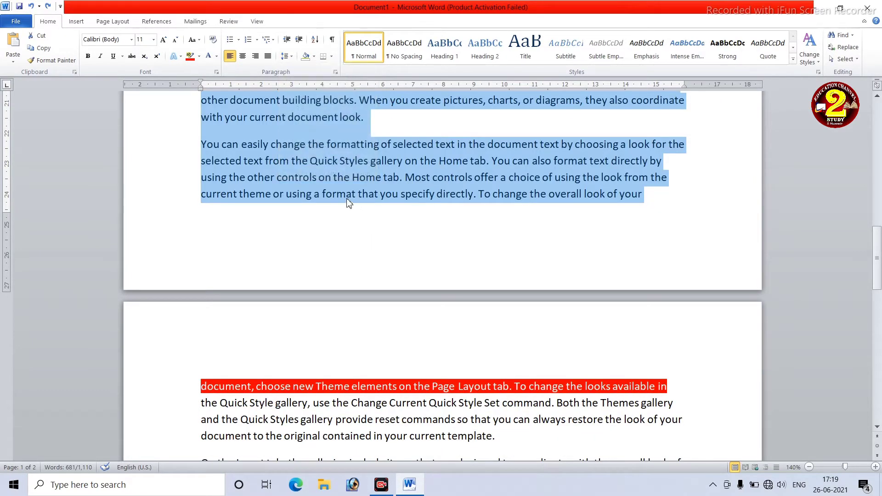
pyautogui.scroll(2, 349, 202)
pyautogui.moveTo(362, 233); pyautogui.dragTo(195, 115)
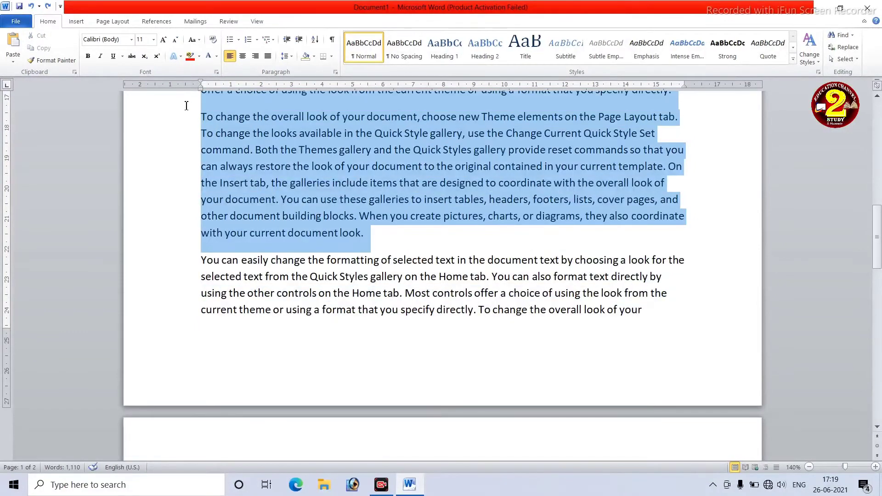
pyautogui.click(287, 61)
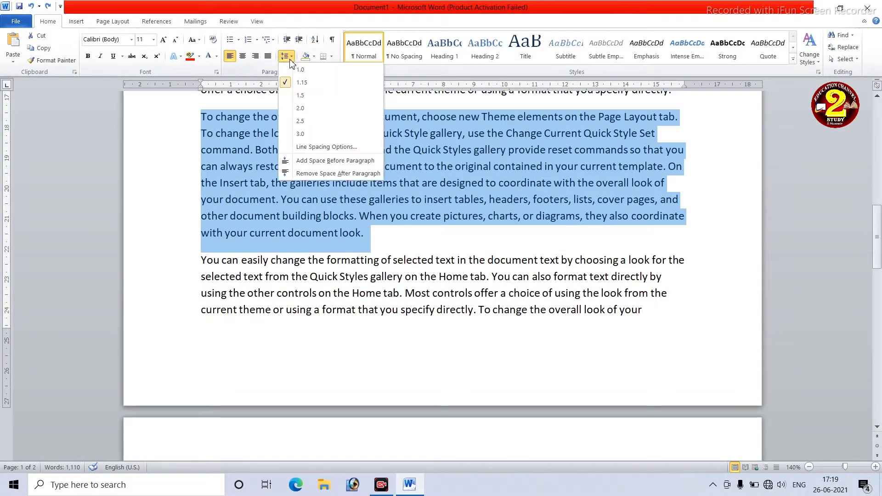
pyautogui.click(324, 175)
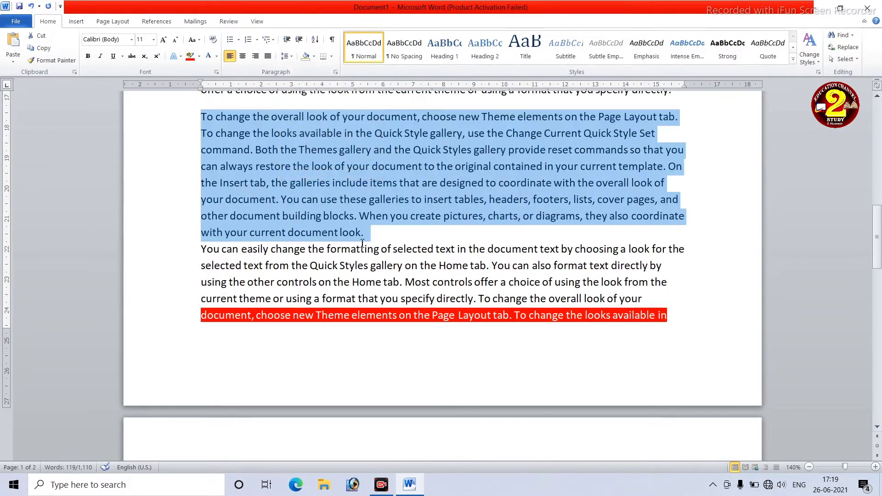
pyautogui.click(431, 332)
pyautogui.scroll(-1, 478, 358)
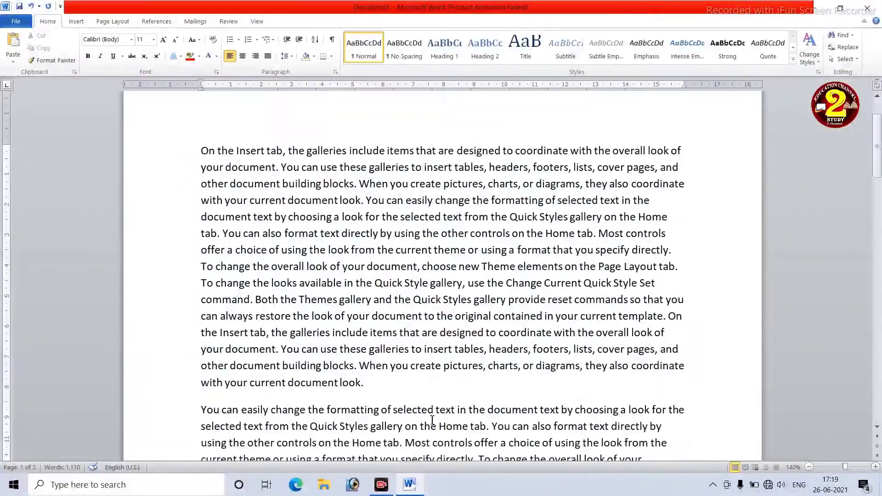
pyautogui.scroll(-6, 432, 437)
# Apply 1.0 line spacing to the 'You can easily change the formatting' paragraph.
pyautogui.moveTo(525, 342); pyautogui.dragTo(84, 222)
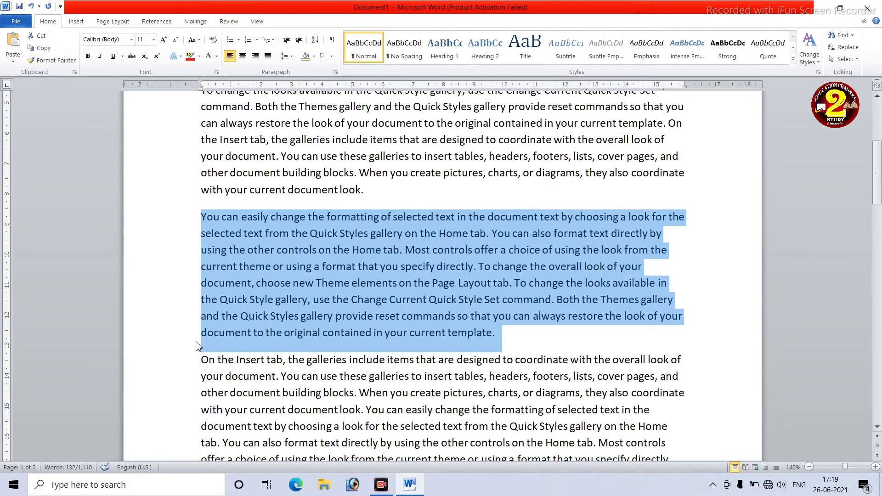
pyautogui.click(286, 55)
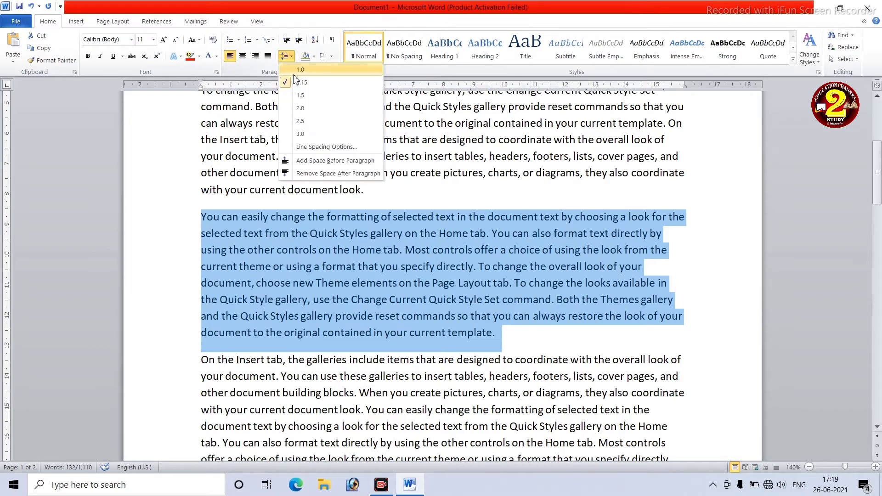
pyautogui.click(294, 75)
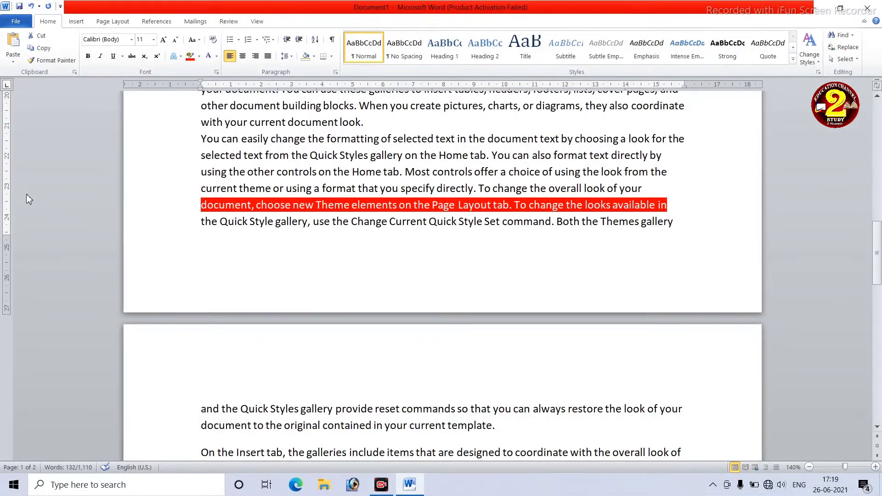
# Select the opening 'On the Insert tab' text block on page 1.
pyautogui.scroll(5, 26, 194)
pyautogui.scroll(5, 32, 179)
pyautogui.scroll(3, 32, 180)
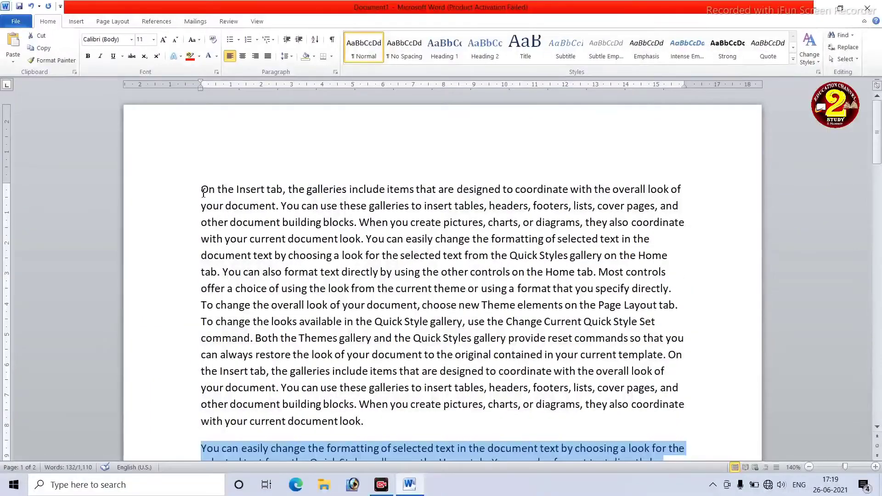
pyautogui.moveTo(204, 192)
pyautogui.mouseDown()
pyautogui.moveTo(268, 252)
pyautogui.moveTo(630, 287)
pyautogui.moveTo(713, 339)
pyautogui.moveTo(697, 426)
pyautogui.mouseUp()
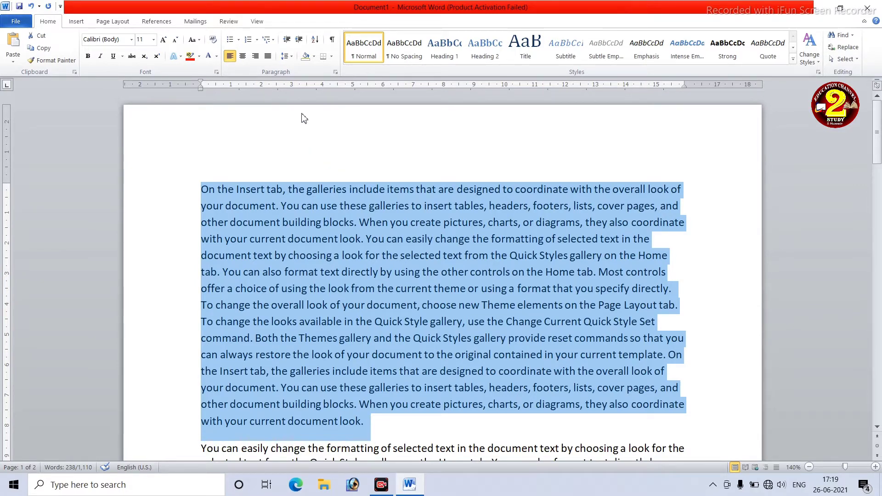
# Add space before the opening paragraphs using Line Spacing's Add Space Before Paragraph.
pyautogui.click(286, 56)
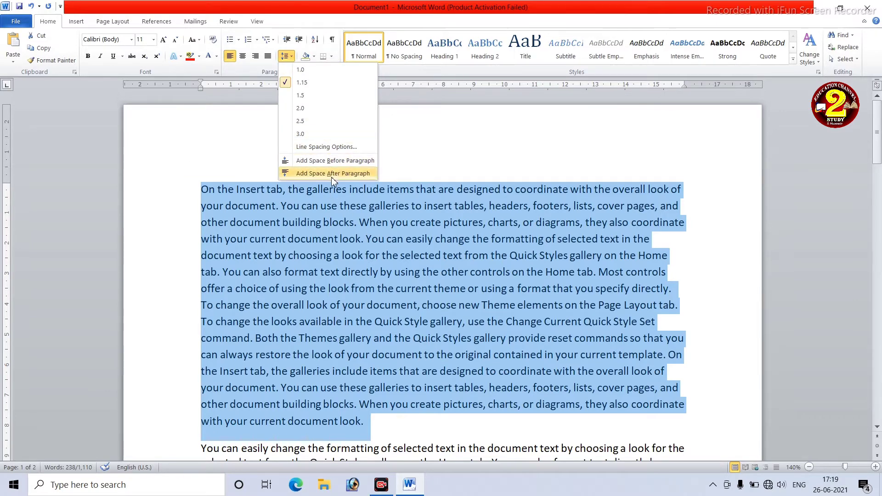
pyautogui.click(333, 161)
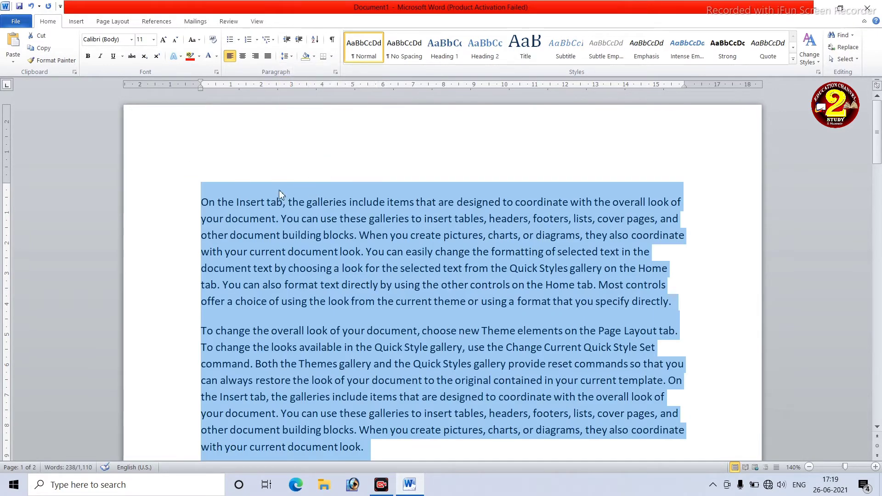
pyautogui.scroll(-1, 309, 339)
pyautogui.scroll(-4, 303, 325)
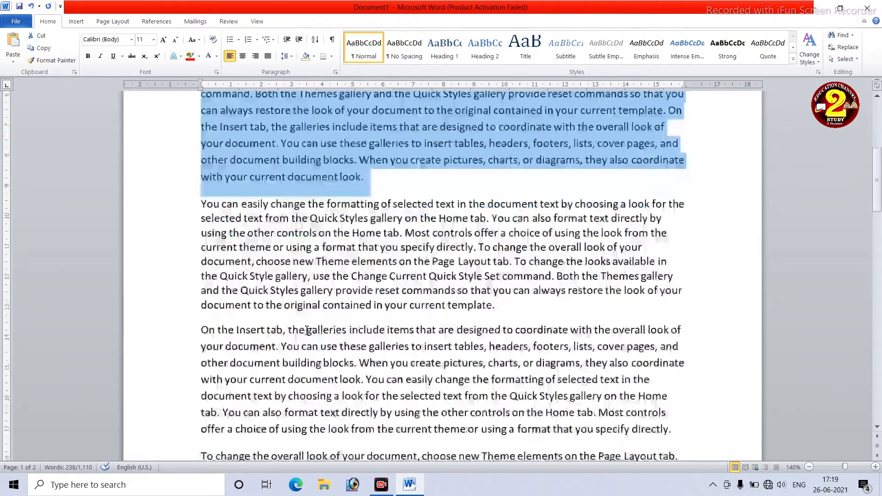
pyautogui.scroll(-2, 305, 325)
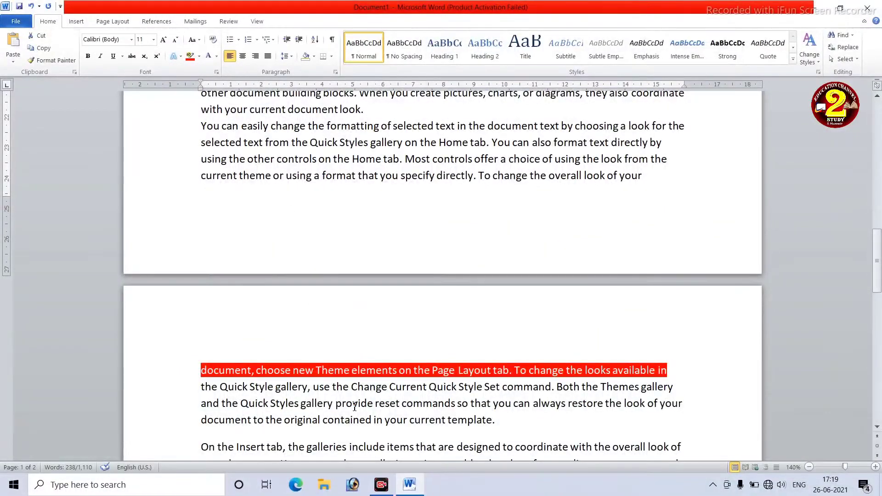
pyautogui.keyDown('ctrl'); pyautogui.scroll(-4, 353, 405); pyautogui.keyUp('ctrl')
pyautogui.keyDown('ctrl'); pyautogui.scroll(-2, 347, 396); pyautogui.keyUp('ctrl')
pyautogui.keyDown('ctrl'); pyautogui.scroll(-2, 347, 395); pyautogui.keyUp('ctrl')
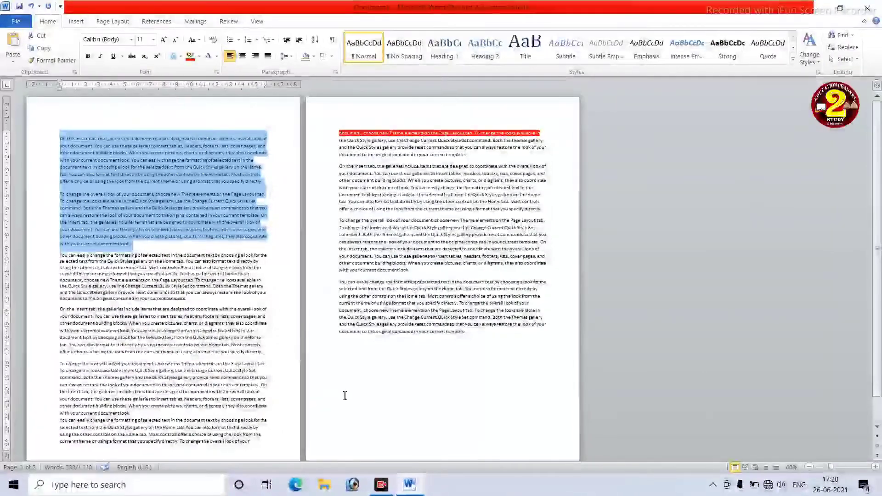
pyautogui.keyDown('ctrl'); pyautogui.scroll(5, 345, 395); pyautogui.keyUp('ctrl')
pyautogui.keyDown('ctrl'); pyautogui.scroll(3, 344, 396); pyautogui.keyUp('ctrl')
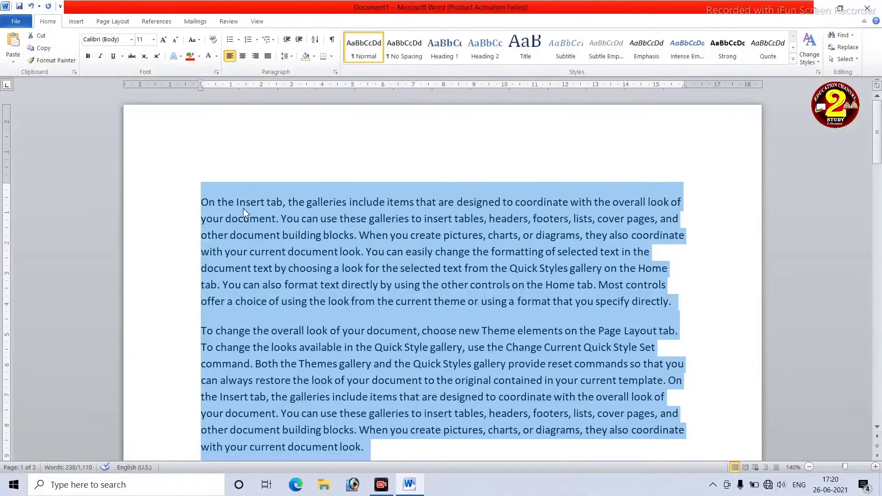
pyautogui.scroll(-4, 357, 345)
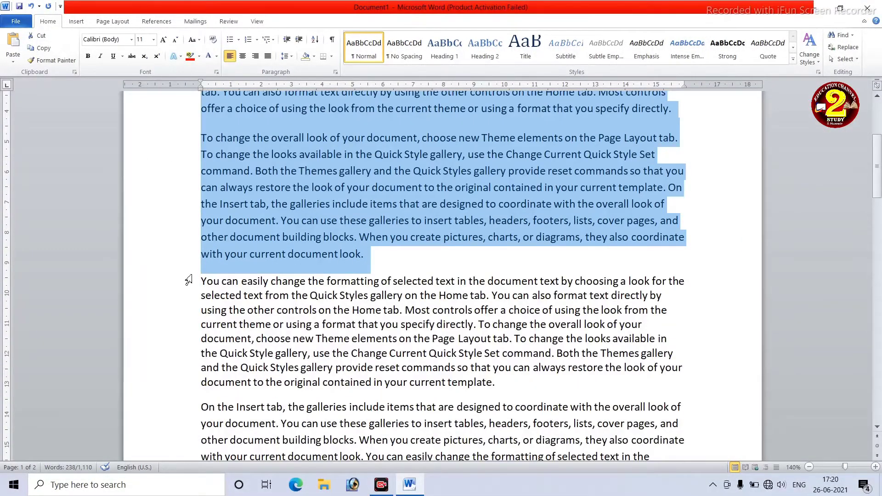
# Remove the space before and after the paragraph beginning 'You can easily change'.
pyautogui.moveTo(202, 282)
pyautogui.mouseDown()
pyautogui.moveTo(425, 382)
pyautogui.moveTo(335, 401)
pyautogui.mouseUp()
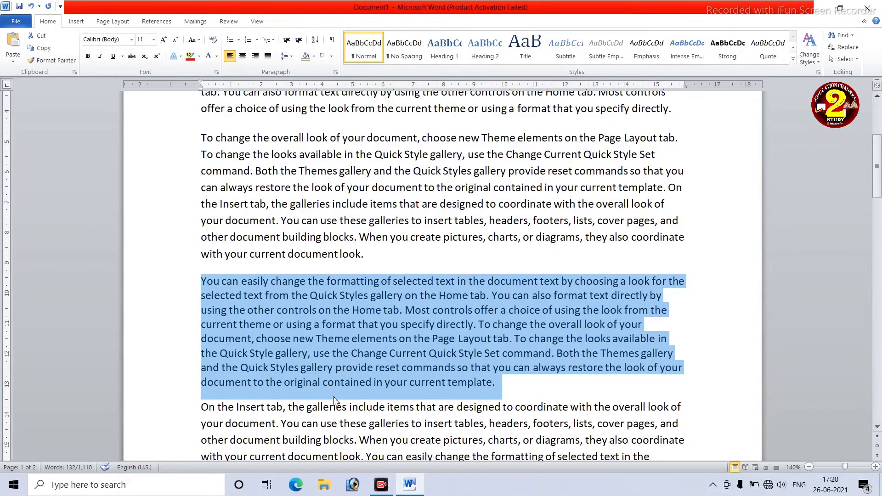
pyautogui.click(287, 55)
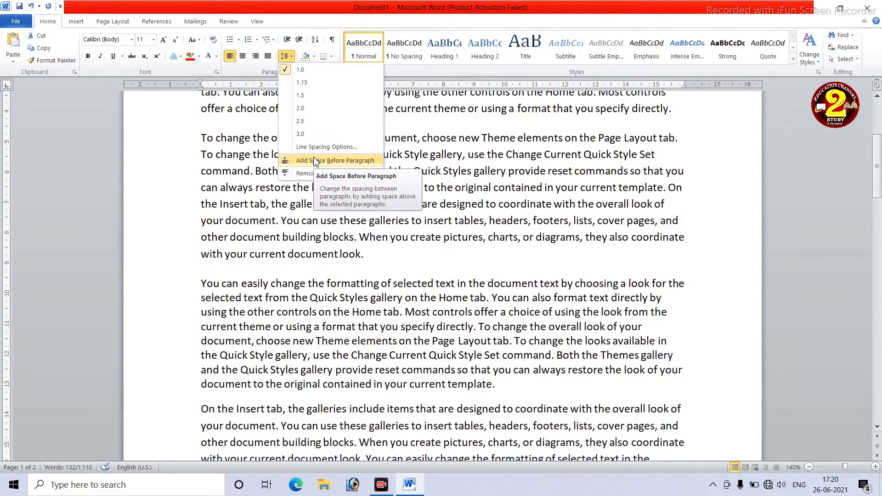
pyautogui.click(294, 205)
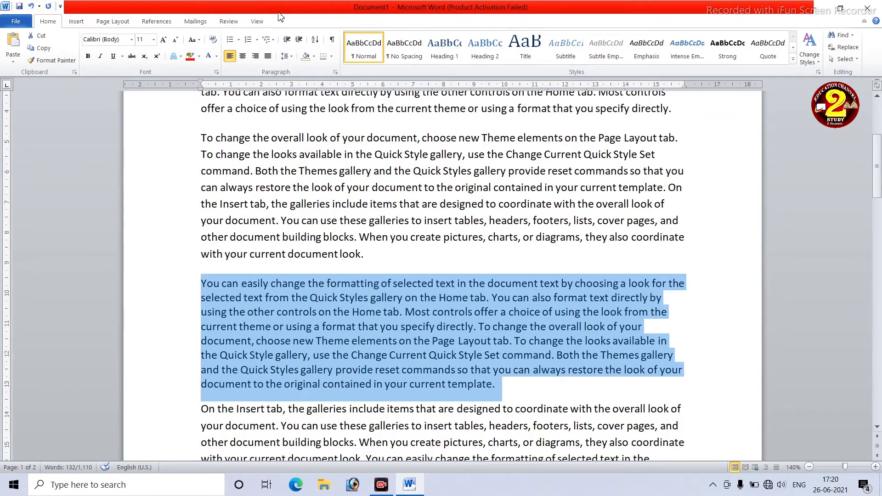
pyautogui.click(285, 56)
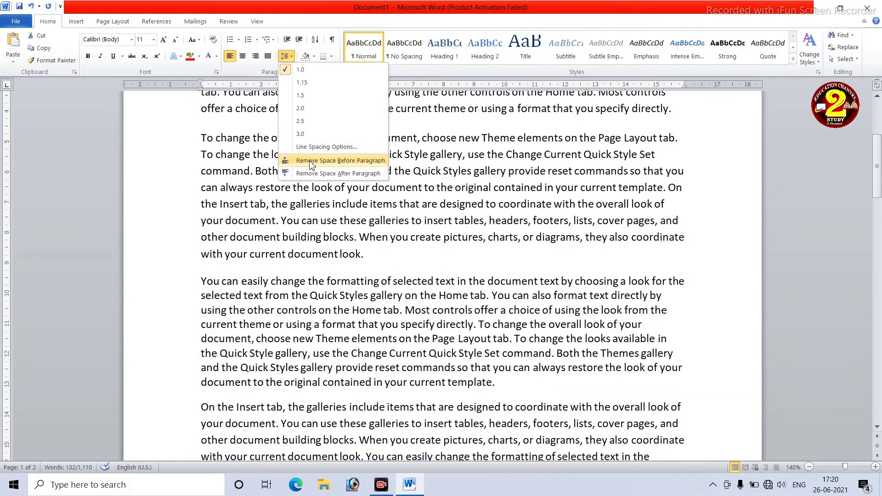
pyautogui.click(311, 160)
pyautogui.click(285, 56)
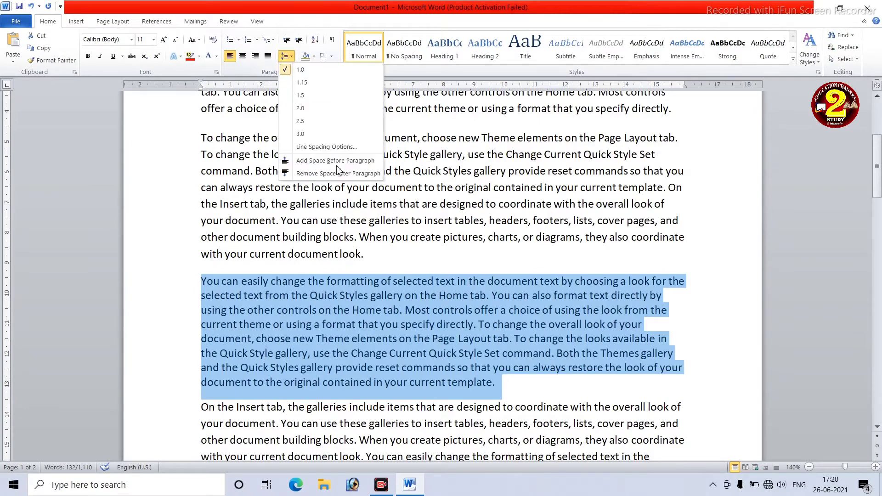
pyautogui.click(339, 173)
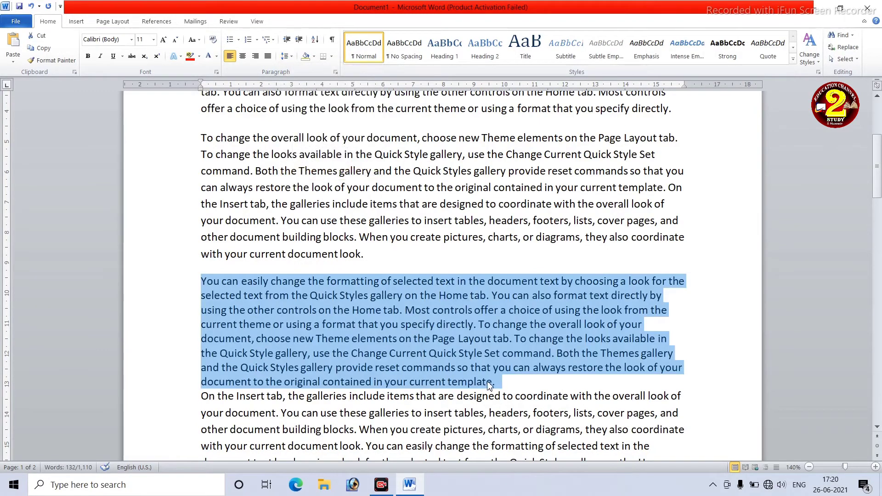
pyautogui.scroll(4, 478, 379)
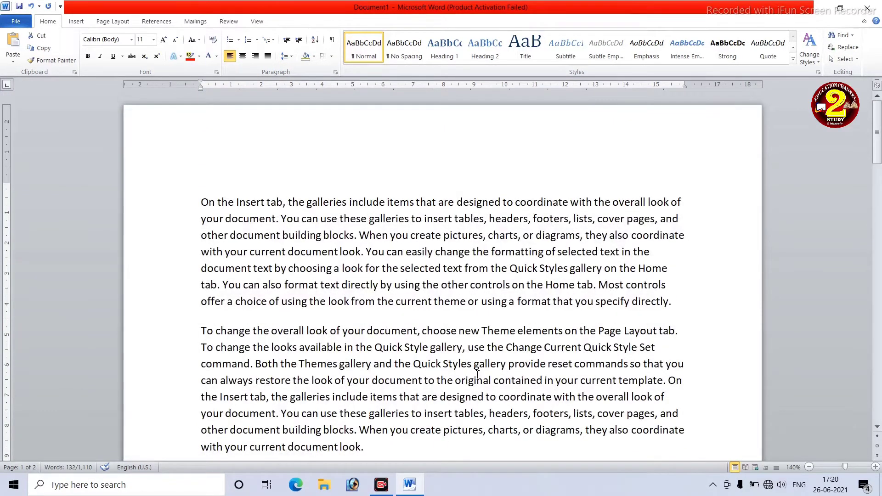
# Select and delete all text so the document is blank.
pyautogui.hotkey('ctrl', 'a')
pyautogui.press('Delete')
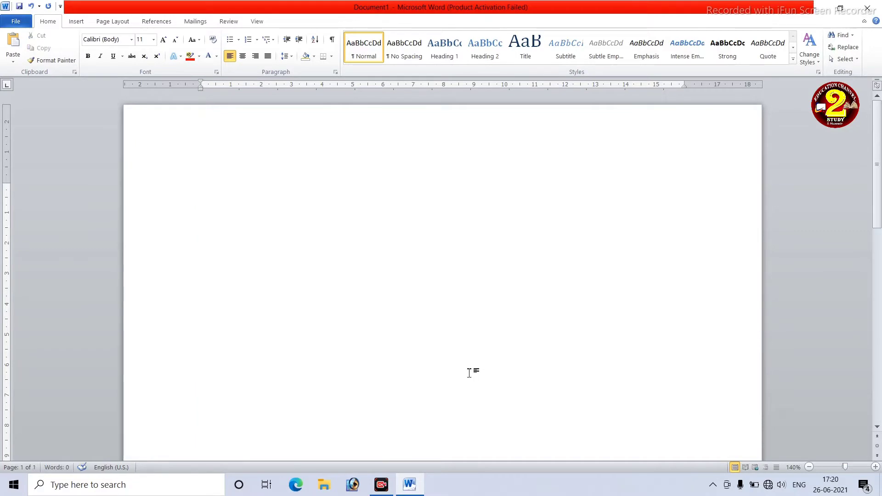
pyautogui.write('document, choose new Theme elements on the Page Layout tab. To change the looks available in')
pyautogui.hotkey('ctrl', 'a')
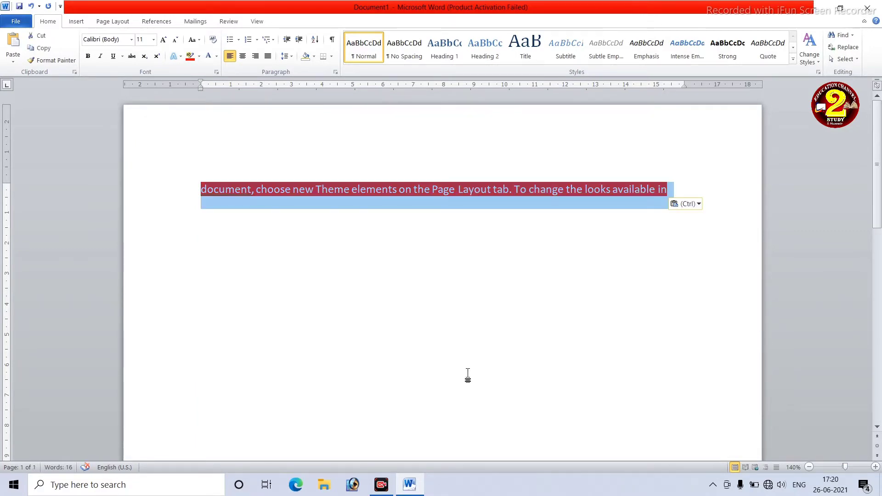
pyautogui.press('Delete')
pyautogui.scroll(-6, 437, 399)
pyautogui.scroll(6, 438, 399)
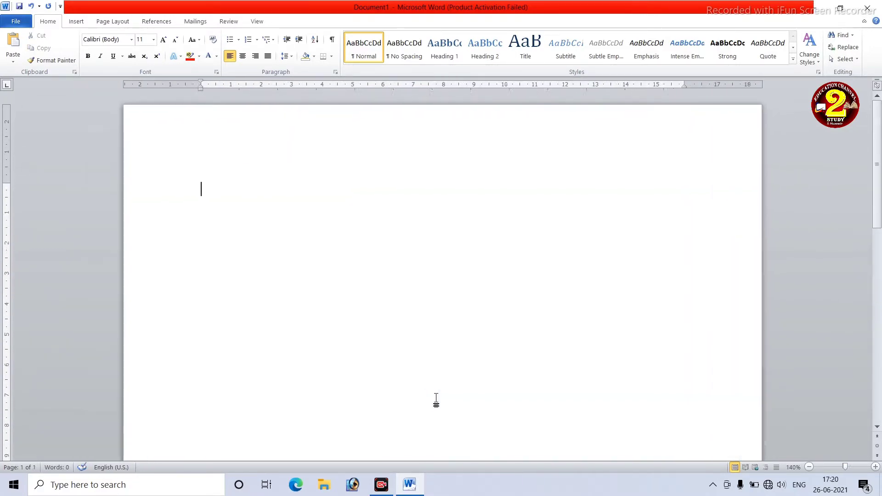
pyautogui.scroll(1, 438, 399)
pyautogui.scroll(-7, 438, 399)
pyautogui.scroll(-4, 439, 392)
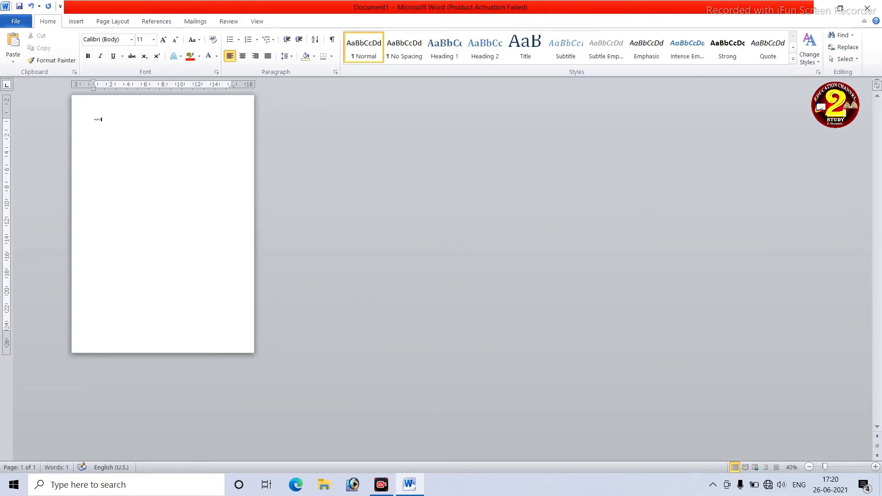
# Generate fresh sample paragraphs with the =rand() formula.
pyautogui.write('()')
pyautogui.press('Return')
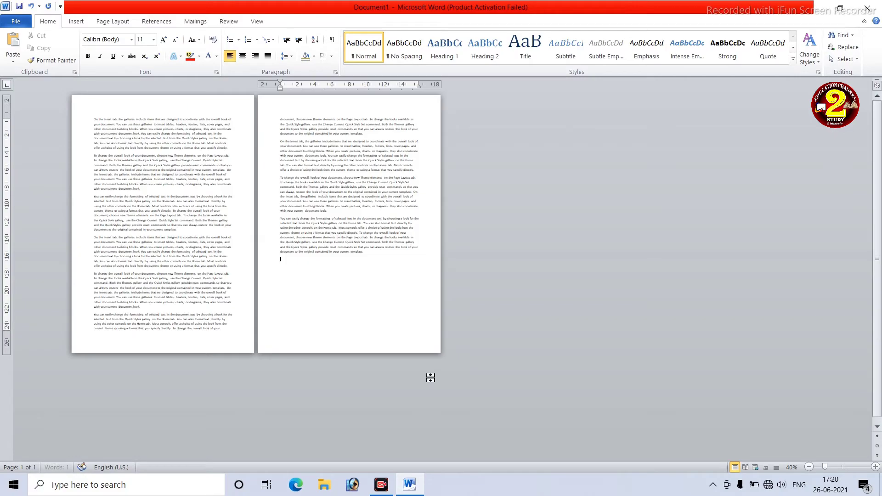
pyautogui.scroll(6, 427, 375)
pyautogui.scroll(5, 427, 374)
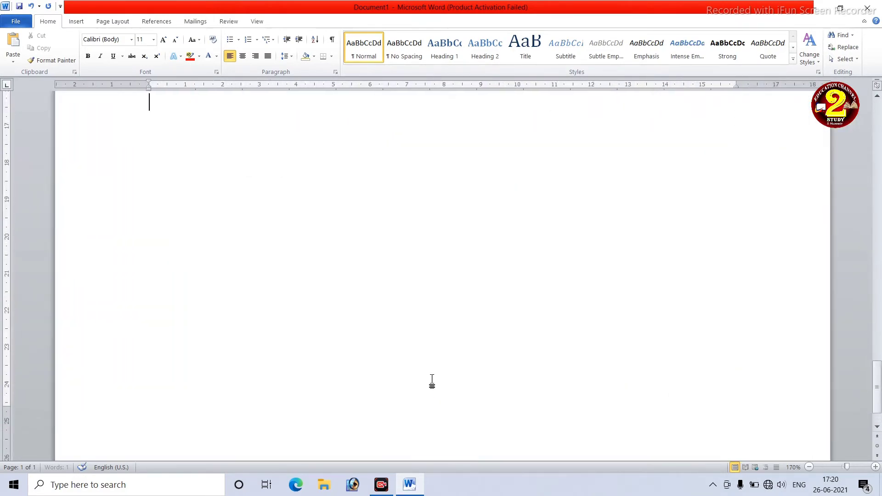
pyautogui.scroll(2, 430, 377)
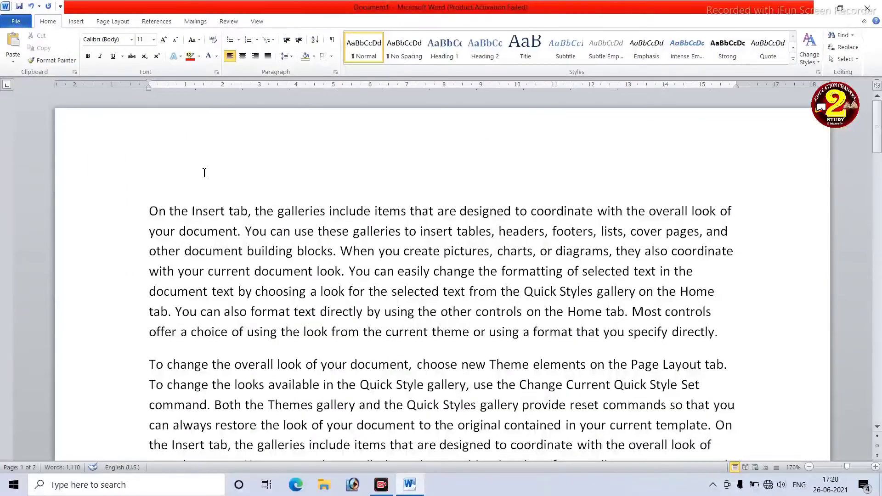
# Insert blank lines above the first sample paragraph.
pyautogui.click(285, 56)
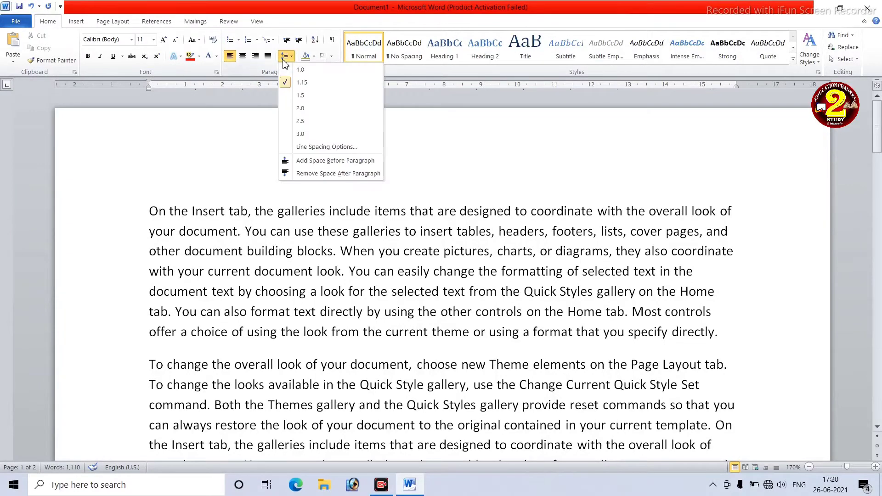
pyautogui.click(285, 59)
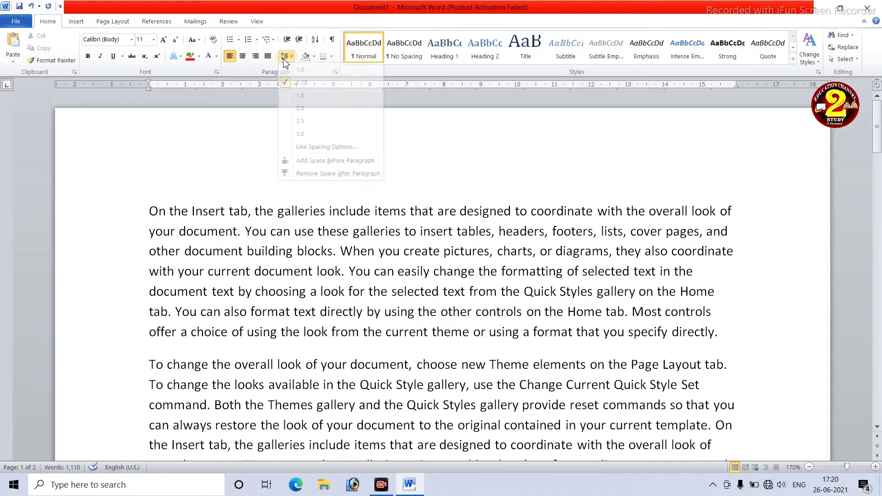
pyautogui.click(150, 213)
pyautogui.press('Return')
pyautogui.press('Return')
pyautogui.press('Return')
pyautogui.press('Return')
pyautogui.press('Return')
pyautogui.press('Return')
pyautogui.press('Return')
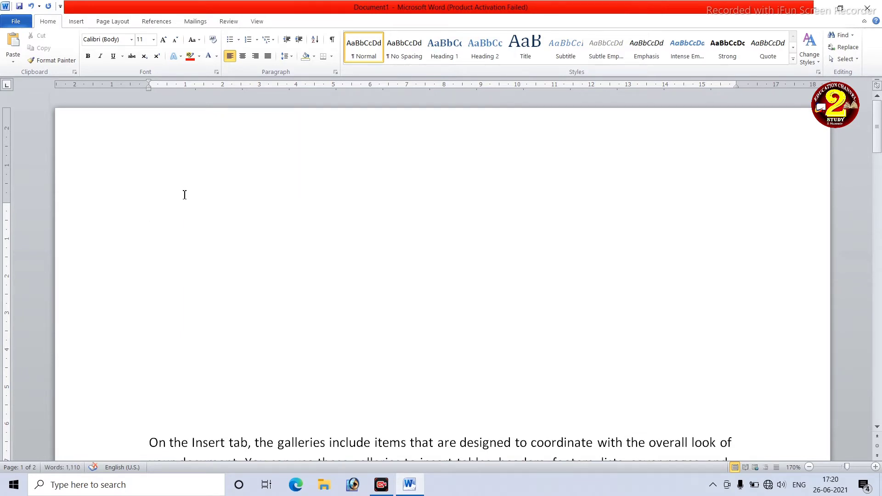
# Type the letters D, G, K, U and A, each on its own line.
pyautogui.write('D')
pyautogui.press('Return')
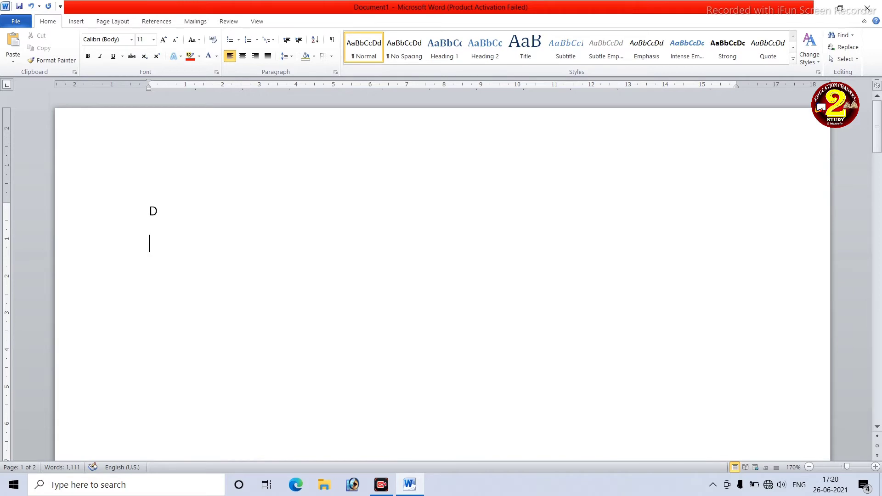
pyautogui.write('G')
pyautogui.press('Return')
pyautogui.write('K')
pyautogui.press('Return')
pyautogui.write('U')
pyautogui.press('Return')
pyautogui.write('A')
pyautogui.write('B')
pyautogui.press('Return')
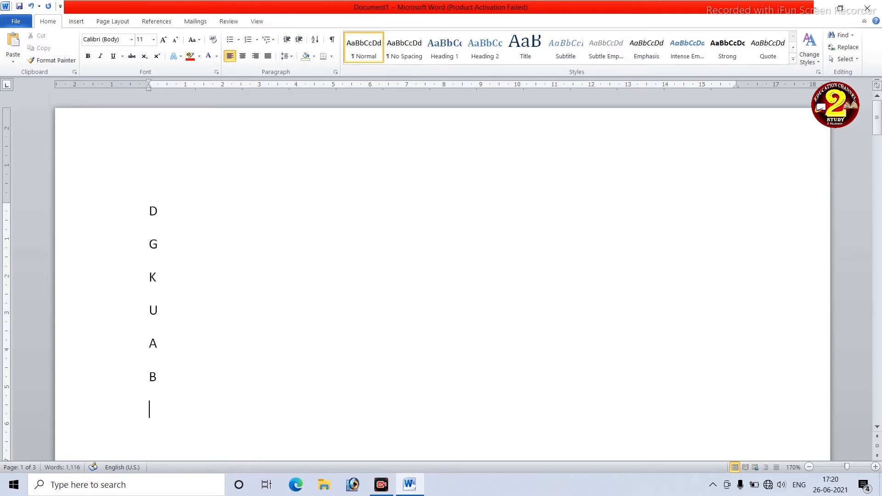
# Finish the letter list with X, R, T and U on separate lines.
pyautogui.write('X ')
pyautogui.write('R')
pyautogui.press('Return')
pyautogui.write('T')
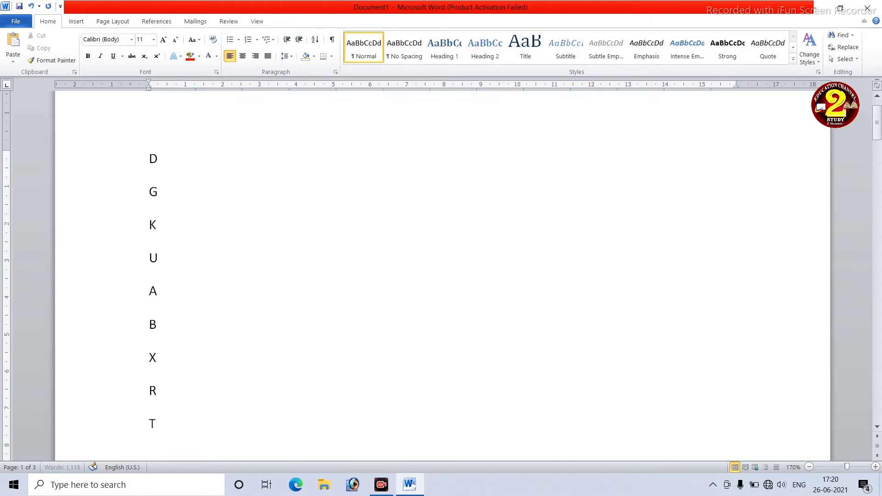
pyautogui.press('Return')
pyautogui.write('U')
pyautogui.press('Return')
# Select the letter column and sort it alphabetically in ascending order.
pyautogui.scroll(5, 183, 177)
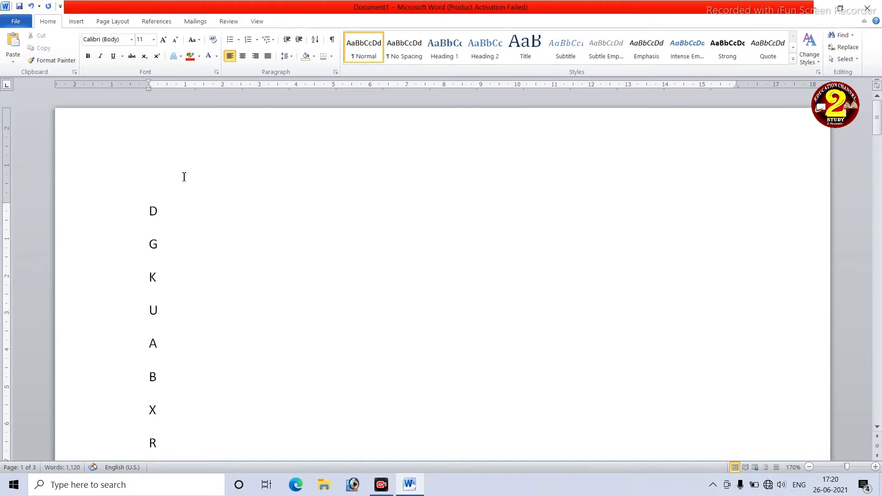
pyautogui.scroll(-2, 179, 184)
pyautogui.moveTo(152, 166)
pyautogui.mouseDown()
pyautogui.moveTo(212, 239)
pyautogui.moveTo(205, 230)
pyautogui.mouseUp()
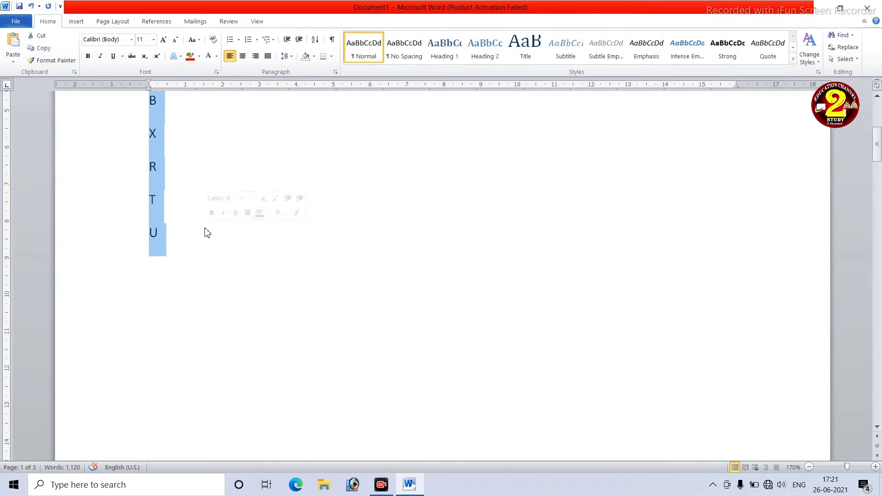
pyautogui.scroll(3, 206, 231)
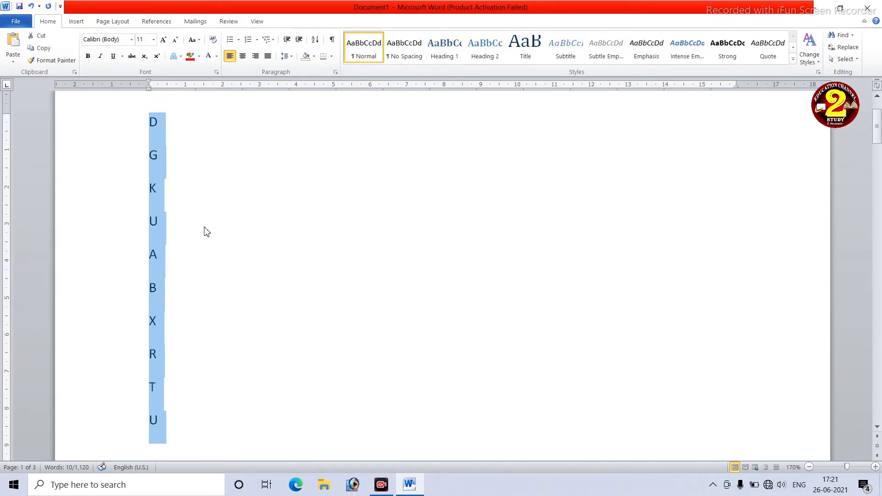
pyautogui.click(315, 39)
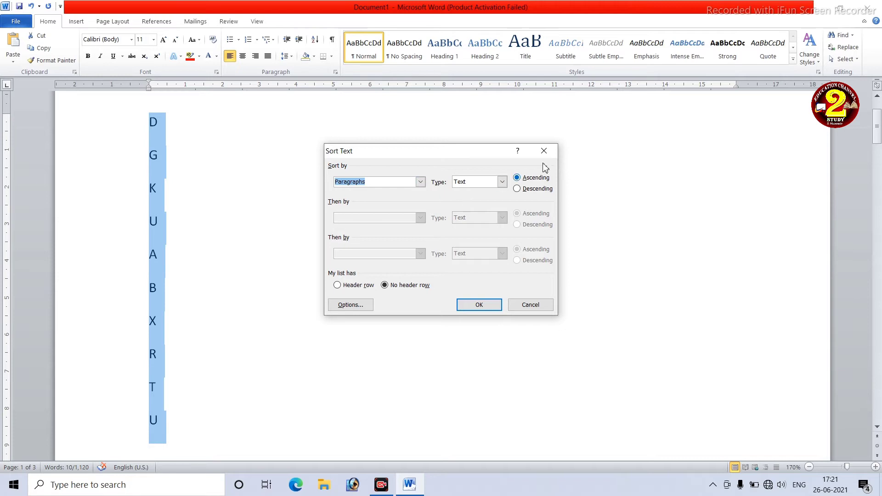
pyautogui.click(491, 306)
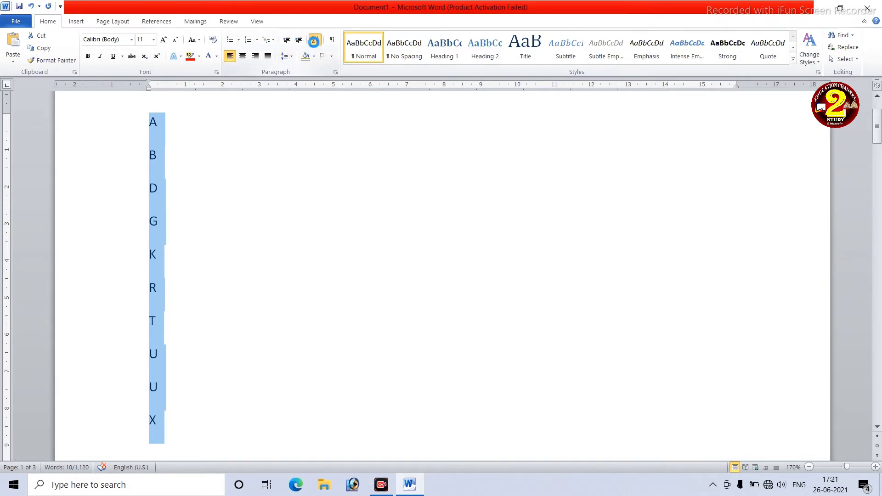
# Re-sort the letters in descending order, then delete the selected column.
pyautogui.click(316, 39)
pyautogui.click(518, 189)
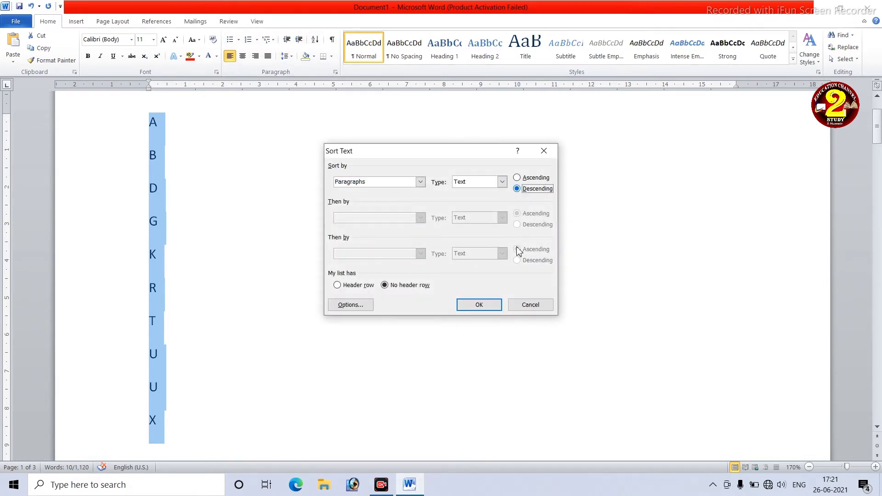
pyautogui.click(488, 307)
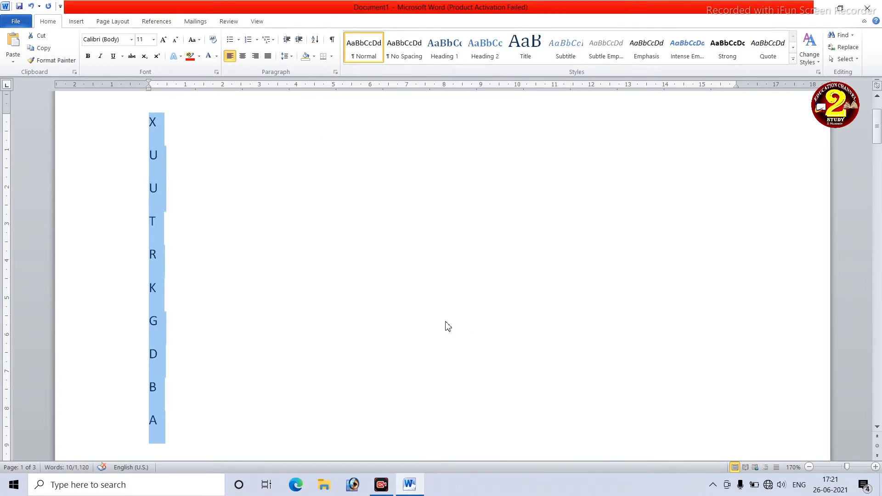
pyautogui.press('Delete')
# Type a trial column of 1, 2, 3, 4, then erase it.
pyautogui.write('1')
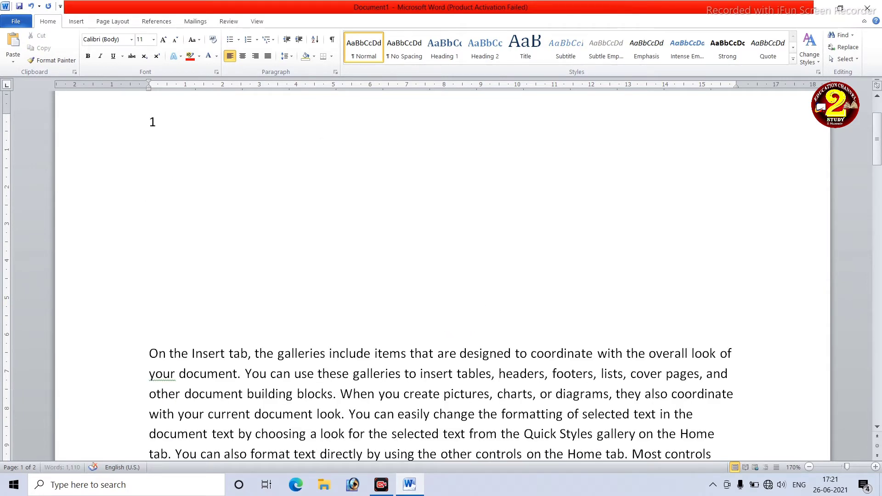
pyautogui.press('Return')
pyautogui.write('2')
pyautogui.press('Return')
pyautogui.write('3')
pyautogui.press('Return')
pyautogui.write('4')
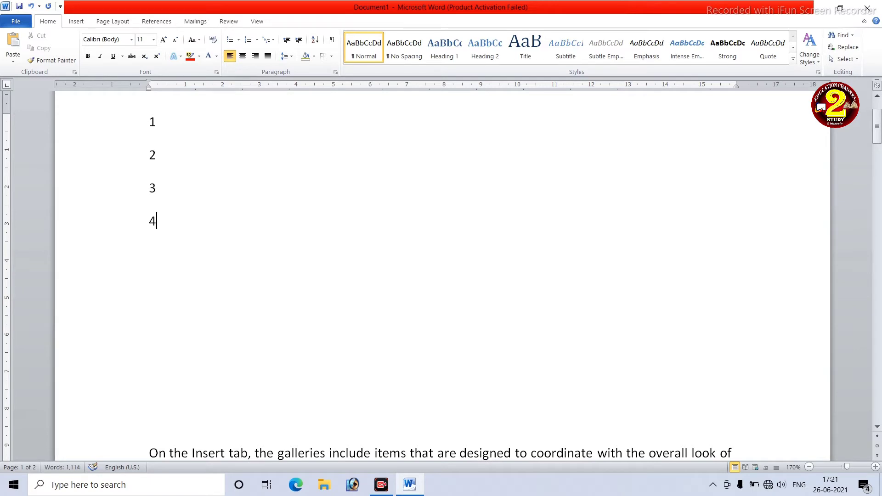
pyautogui.press('BackSpace')
pyautogui.press('BackSpace')
pyautogui.press('BackSpace')
pyautogui.press('BackSpace')
pyautogui.press('BackSpace')
pyautogui.press('BackSpace')
pyautogui.press('BackSpace')
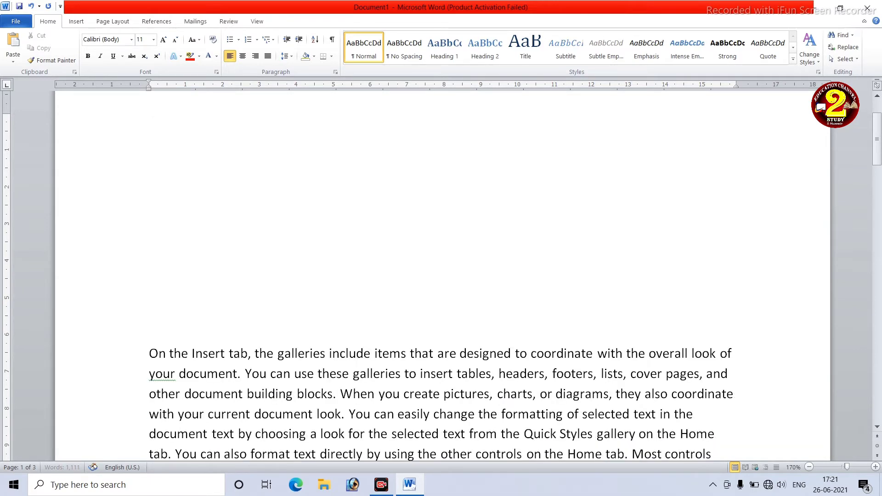
# Type the numbers 5, 8, 97, 1, 2, 34 and 75 on separate lines.
pyautogui.write('5')
pyautogui.press('Return')
pyautogui.write('8')
pyautogui.press('Return')
pyautogui.write('9')
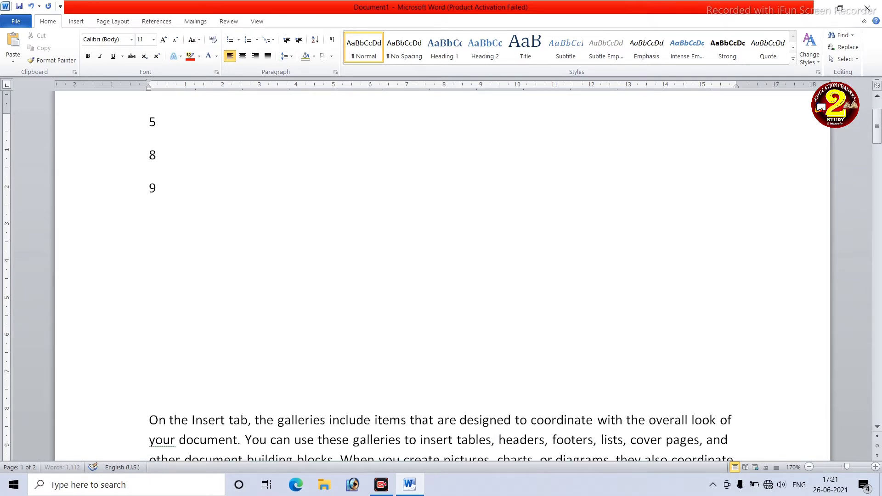
pyautogui.write('7 1')
pyautogui.press('Return')
pyautogui.write('2')
pyautogui.press('Return')
pyautogui.write('3')
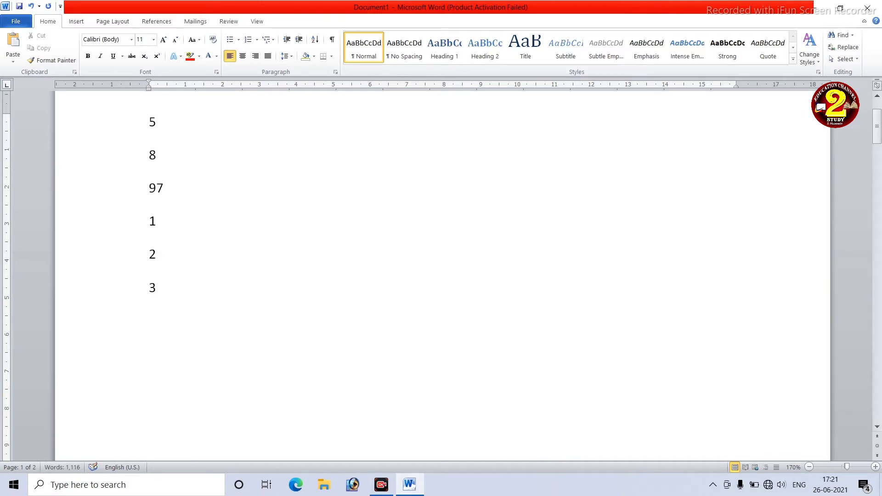
pyautogui.write('4 ')
pyautogui.write('75')
# Select the numbers 5 to 75 and sort them numerically in ascending order.
pyautogui.moveTo(148, 123); pyautogui.dragTo(191, 321)
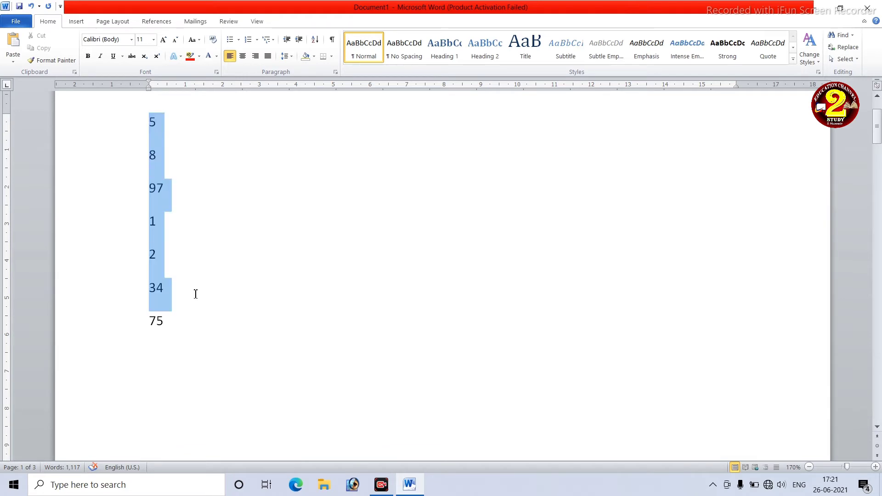
pyautogui.click(315, 40)
pyautogui.click(517, 178)
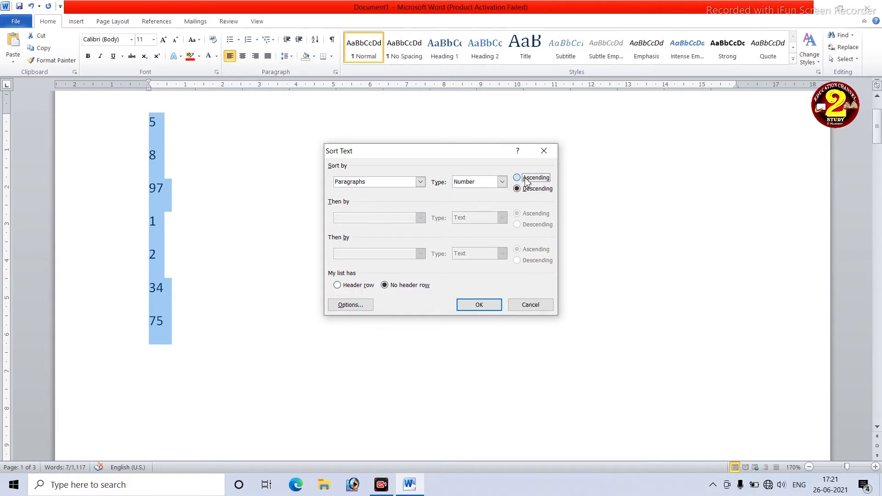
pyautogui.click(479, 305)
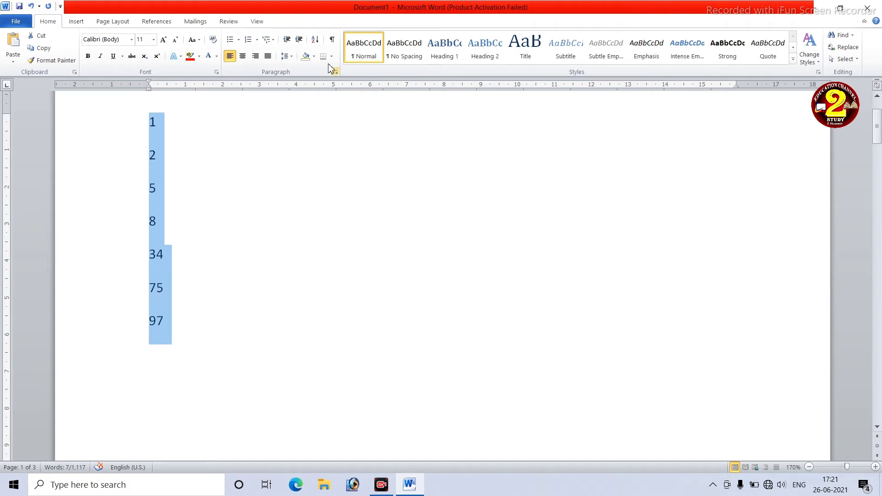
# Re-sort the numbers descending by Number so they run 97 down to 1.
pyautogui.click(315, 40)
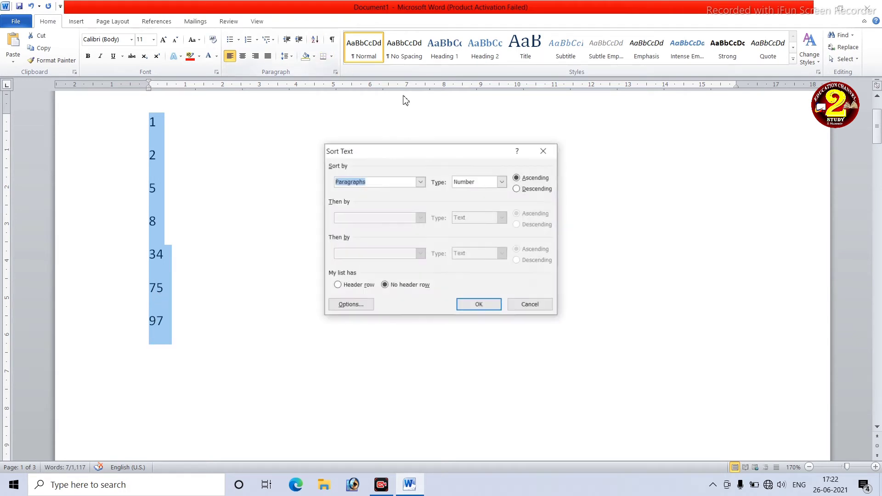
pyautogui.click(518, 189)
pyautogui.click(502, 182)
pyautogui.click(480, 204)
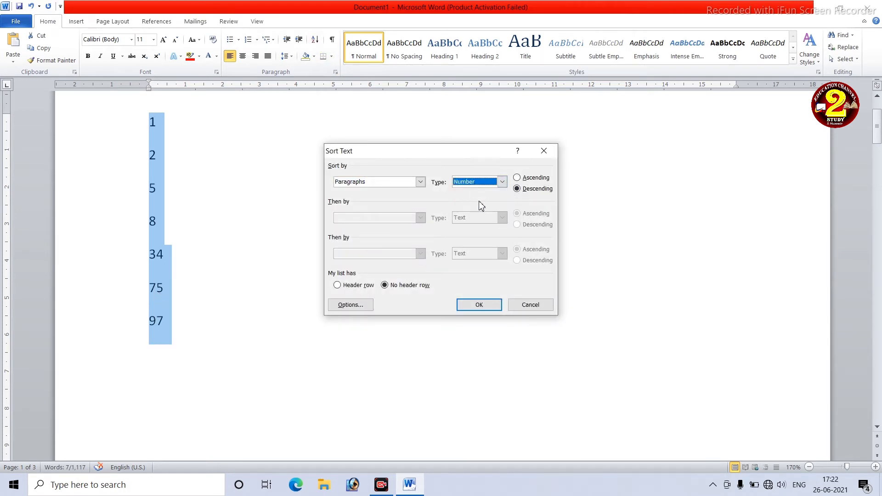
pyautogui.click(479, 306)
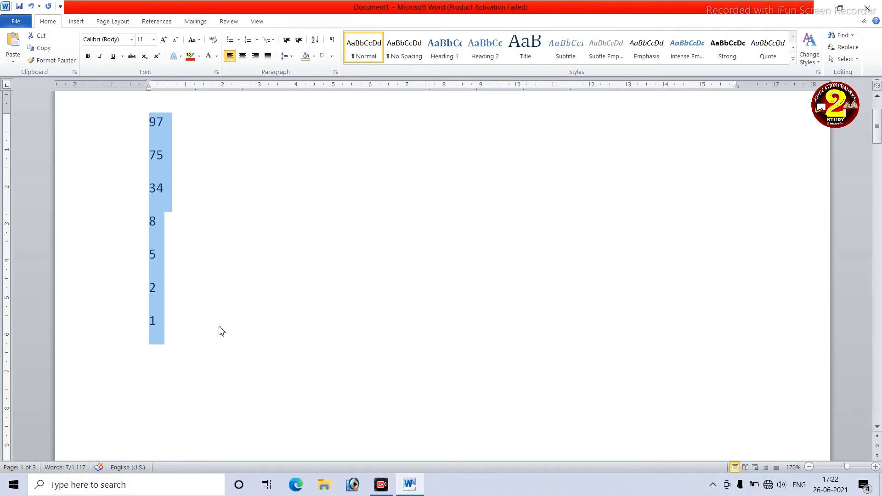
# Delete the sorted number column and the blank lines above the first paragraph.
pyautogui.press('Delete')
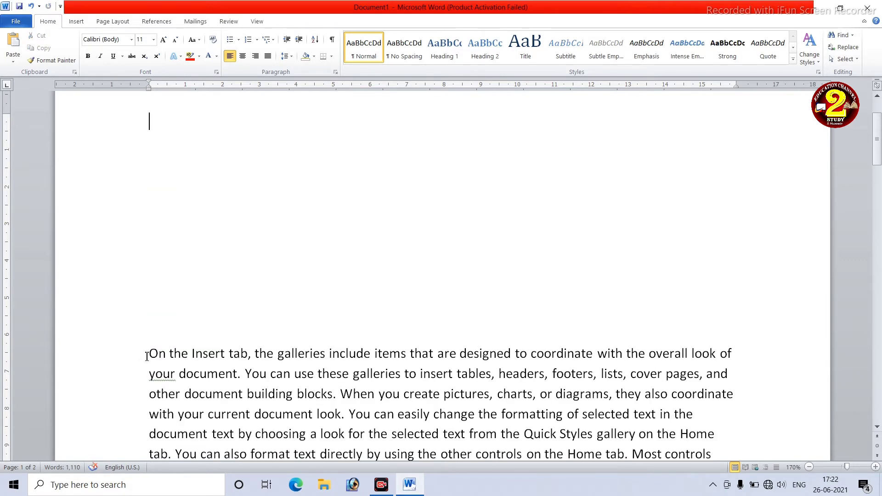
pyautogui.press('BackSpace')
pyautogui.press('BackSpace')
pyautogui.press('BackSpace')
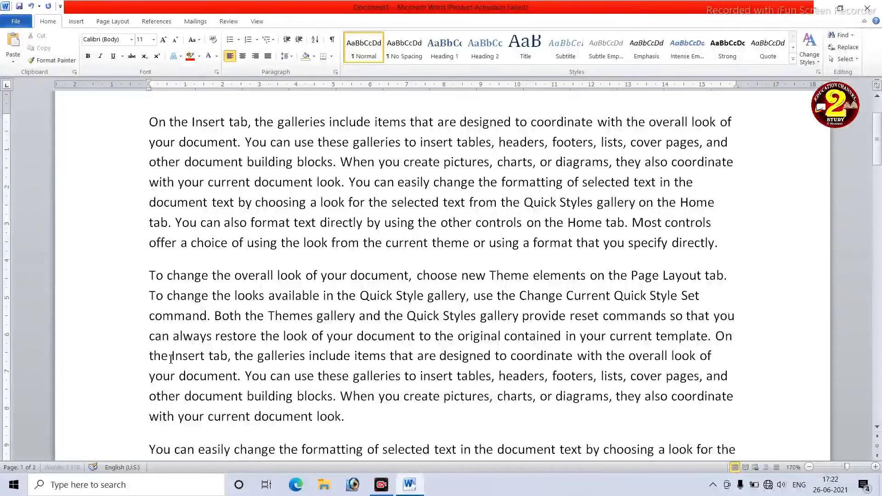
pyautogui.scroll(2, 168, 267)
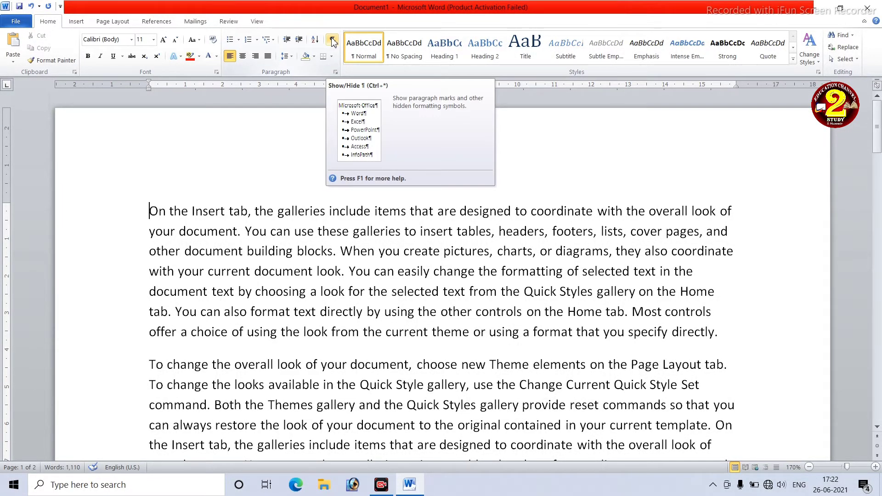
# Turn on Show/Hide ¶ and look through the paragraphs' formatting marks.
pyautogui.click(332, 42)
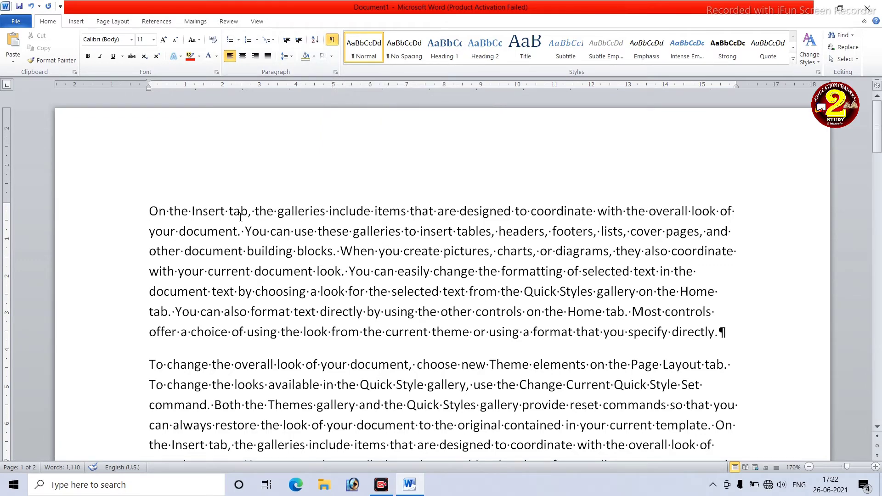
pyautogui.keyDown('ctrl'); pyautogui.scroll(1, 322, 253); pyautogui.keyUp('ctrl')
pyautogui.keyDown('ctrl'); pyautogui.scroll(1, 552, 321); pyautogui.keyUp('ctrl')
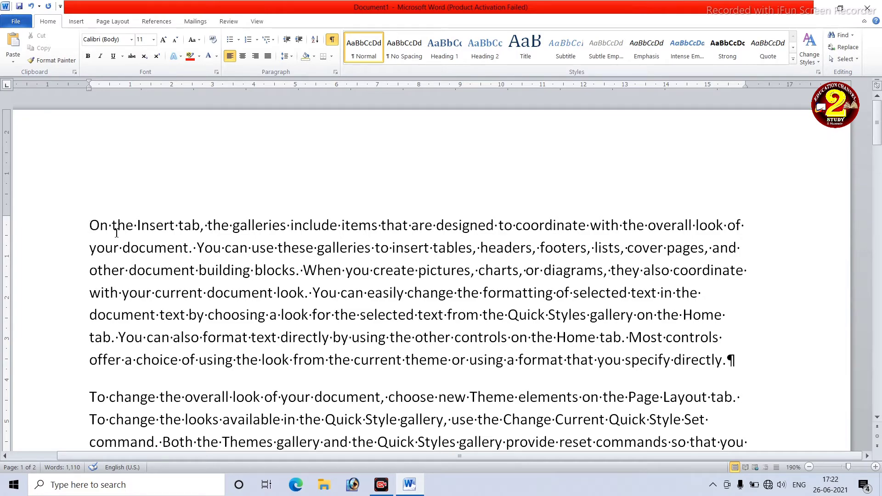
pyautogui.scroll(-3, 173, 301)
pyautogui.scroll(-3, 184, 310)
pyautogui.scroll(-3, 197, 322)
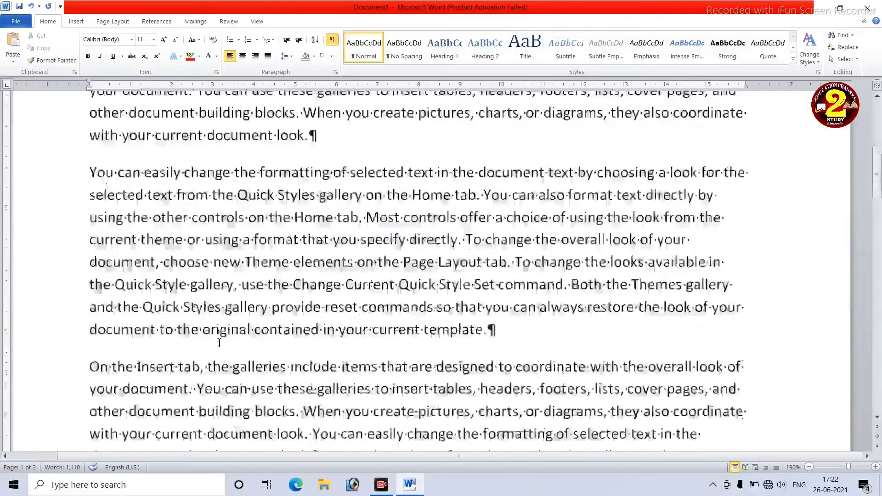
pyautogui.scroll(-3, 213, 335)
pyautogui.scroll(-1, 214, 336)
pyautogui.scroll(-3, 213, 334)
pyautogui.scroll(-3, 213, 334)
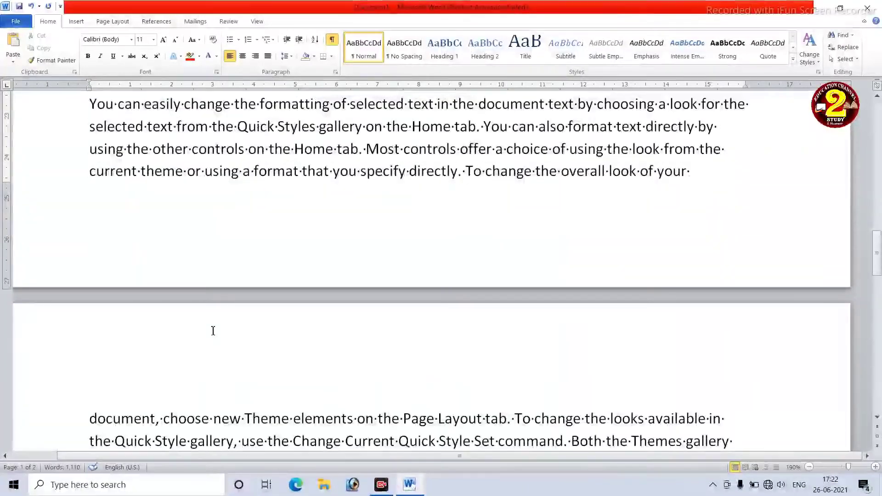
pyautogui.scroll(-4, 213, 331)
pyautogui.scroll(2, 212, 332)
pyautogui.scroll(5, 213, 318)
pyautogui.scroll(5, 212, 276)
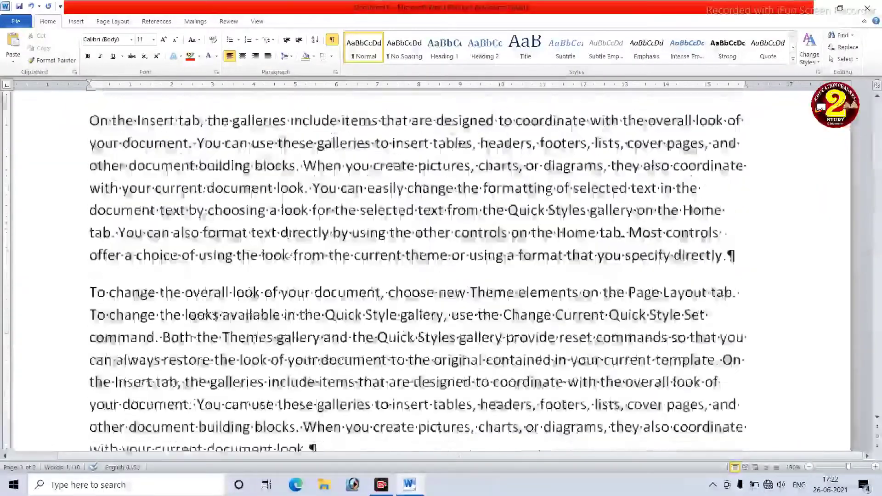
pyautogui.scroll(5, 212, 184)
# Toggle the formatting marks off and back on, then review the document again.
pyautogui.click(331, 41)
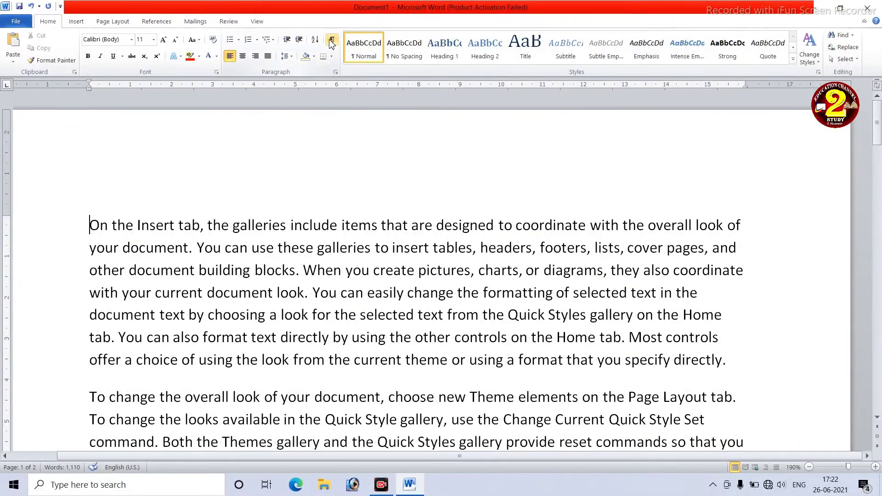
pyautogui.click(332, 40)
pyautogui.scroll(-1, 736, 363)
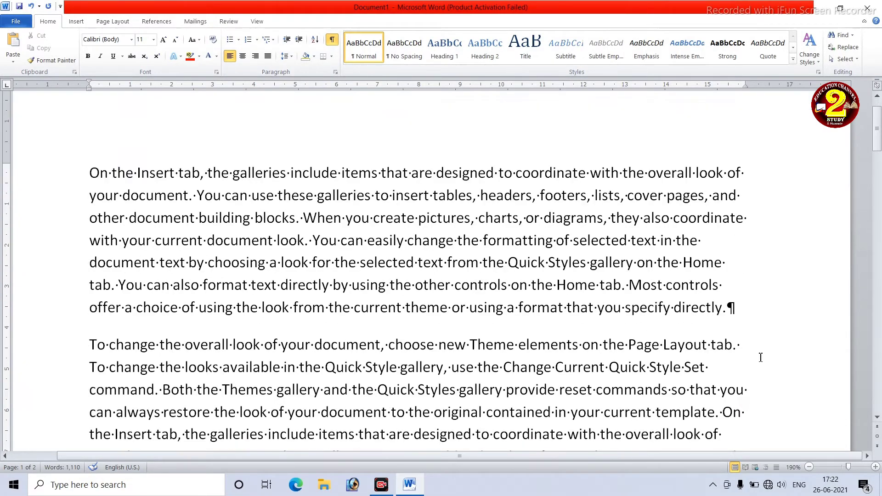
pyautogui.scroll(-1, 740, 312)
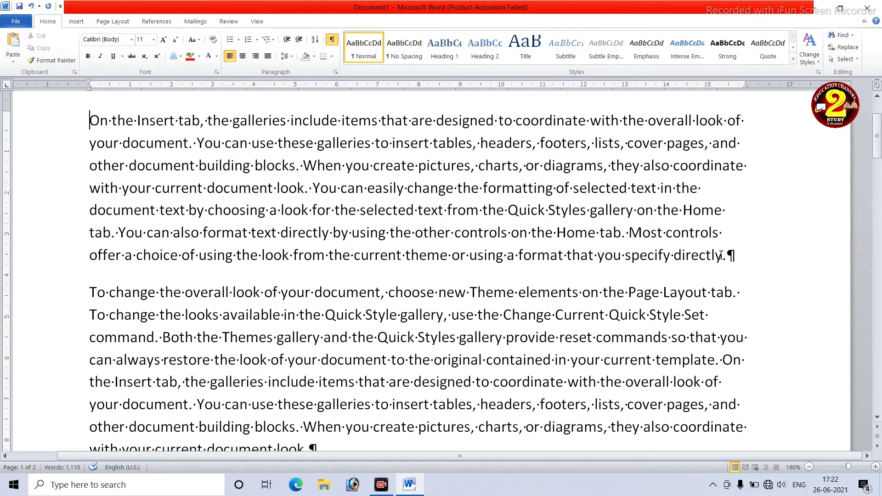
pyautogui.scroll(-2, 671, 334)
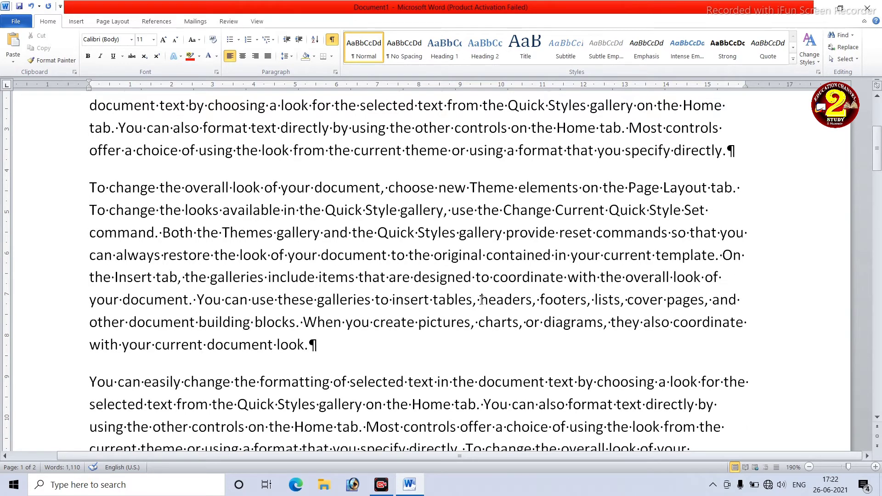
pyautogui.scroll(-3, 483, 299)
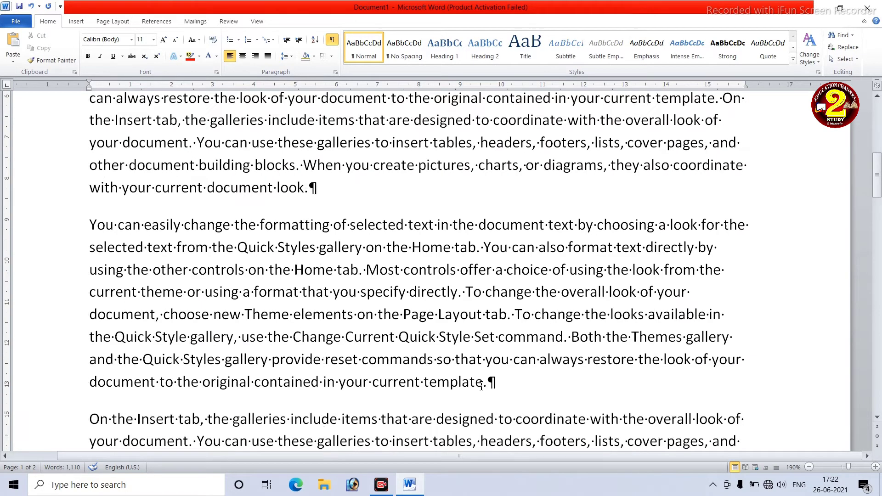
pyautogui.scroll(-3, 481, 322)
pyautogui.scroll(-3, 479, 354)
pyautogui.scroll(-3, 477, 388)
pyautogui.scroll(3, 477, 386)
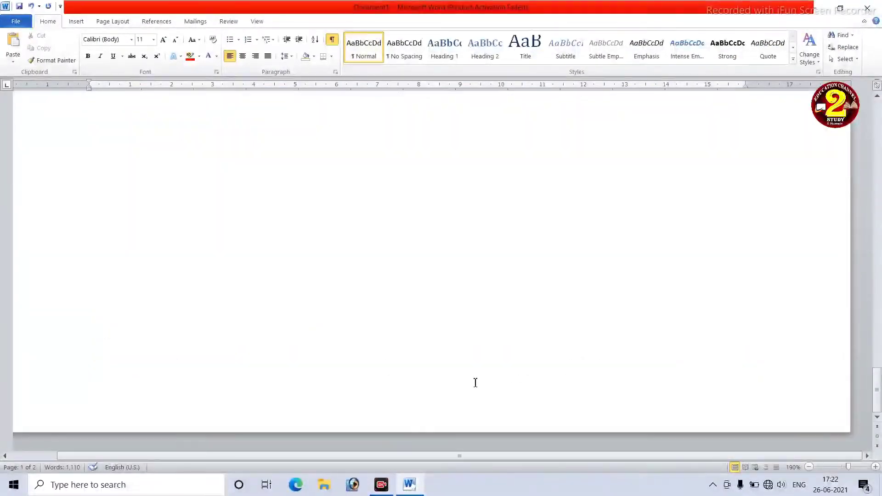
pyautogui.scroll(2, 476, 383)
pyautogui.scroll(2, 474, 379)
pyautogui.scroll(2, 473, 378)
pyautogui.scroll(3, 473, 378)
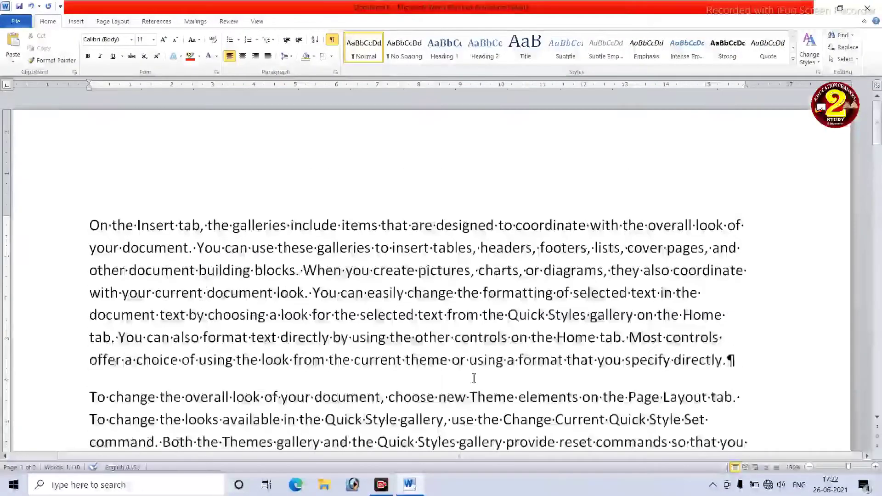
# Hide formatting marks and shade the first paragraph dark blue.
pyautogui.click(333, 40)
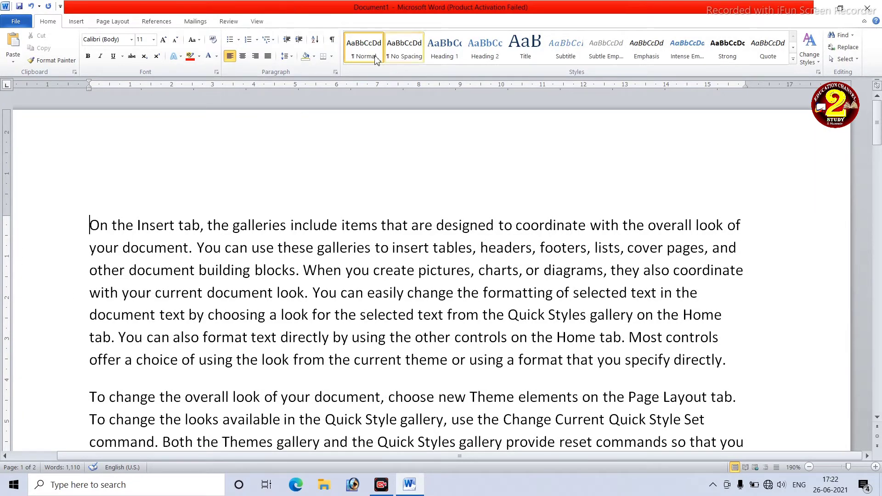
pyautogui.click(315, 57)
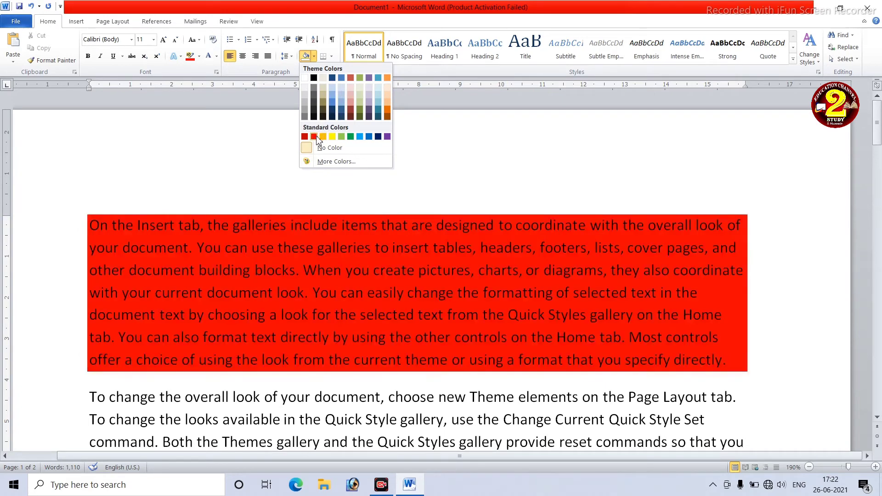
pyautogui.click(379, 136)
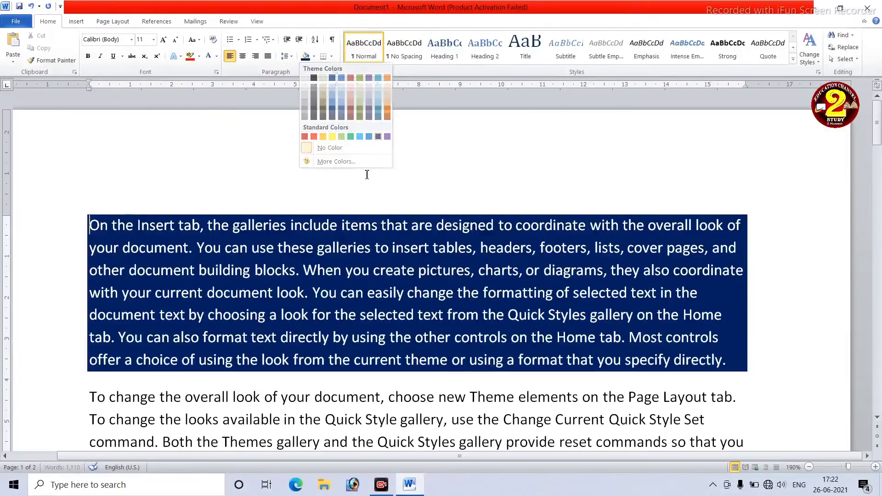
pyautogui.scroll(-2, 347, 281)
pyautogui.scroll(-1, 347, 281)
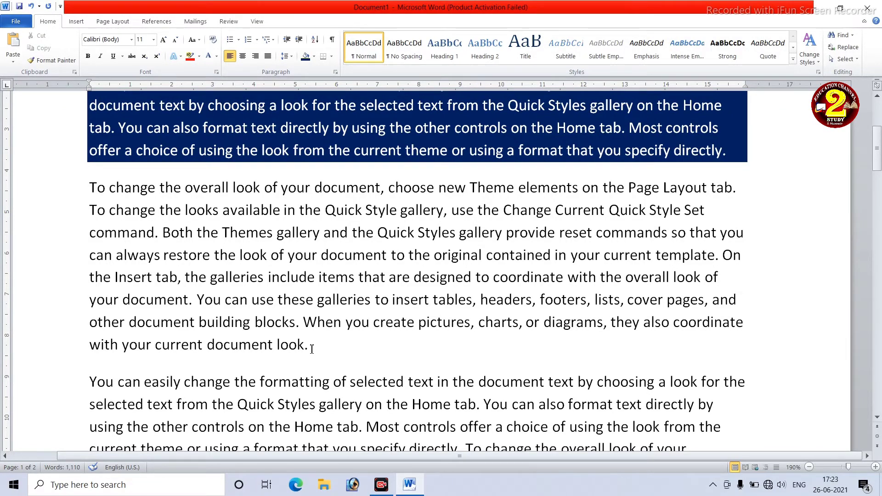
# Shade the second paragraph red and the third paragraph yellow.
pyautogui.click(314, 56)
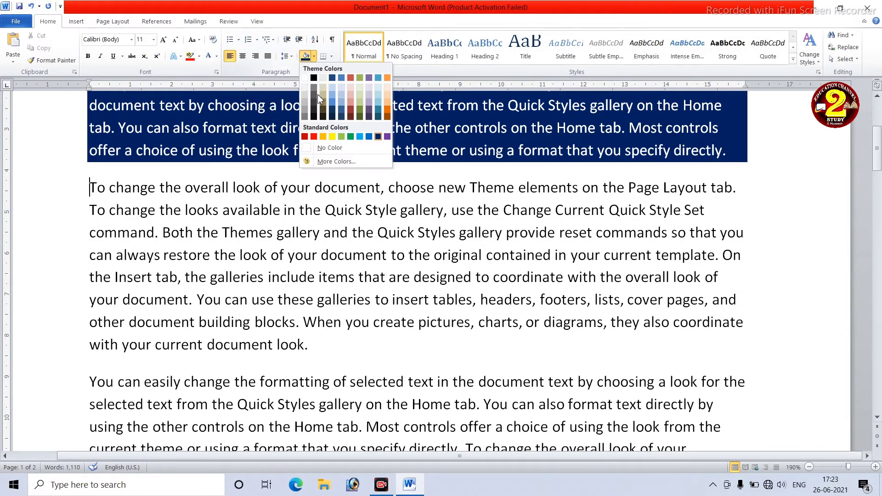
pyautogui.click(314, 137)
pyautogui.scroll(-3, 329, 264)
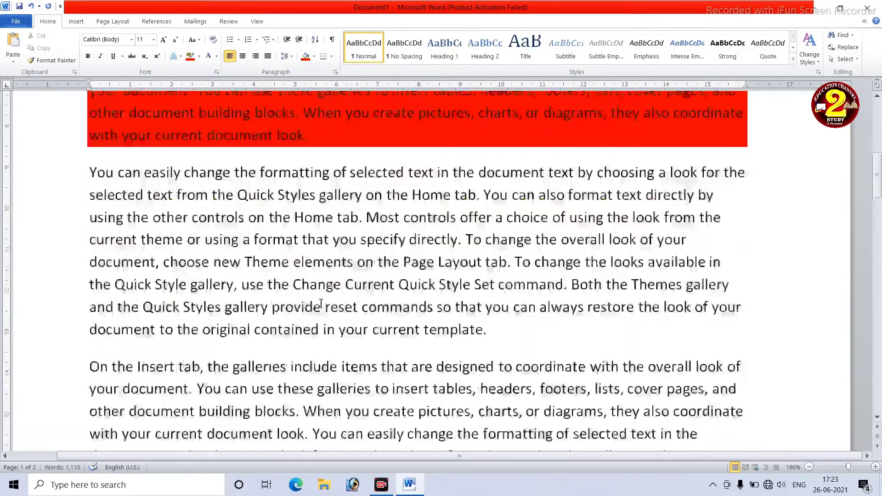
pyautogui.scroll(-1, 329, 265)
pyautogui.keyDown('ctrl'); pyautogui.scroll(-1, 329, 264); pyautogui.keyUp('ctrl')
pyautogui.keyDown('ctrl'); pyautogui.scroll(-2, 329, 264); pyautogui.keyUp('ctrl')
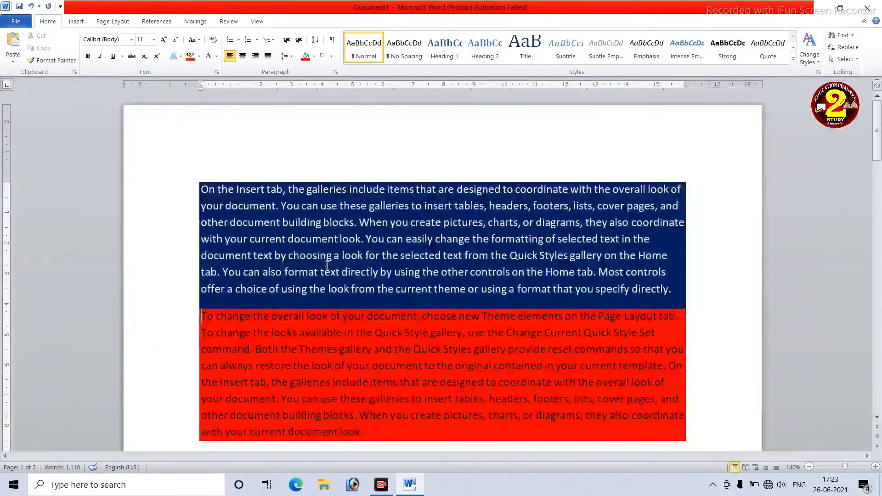
pyautogui.keyDown('ctrl'); pyautogui.scroll(-4, 330, 264); pyautogui.keyUp('ctrl')
pyautogui.keyDown('ctrl'); pyautogui.scroll(-3, 236, 323); pyautogui.keyUp('ctrl')
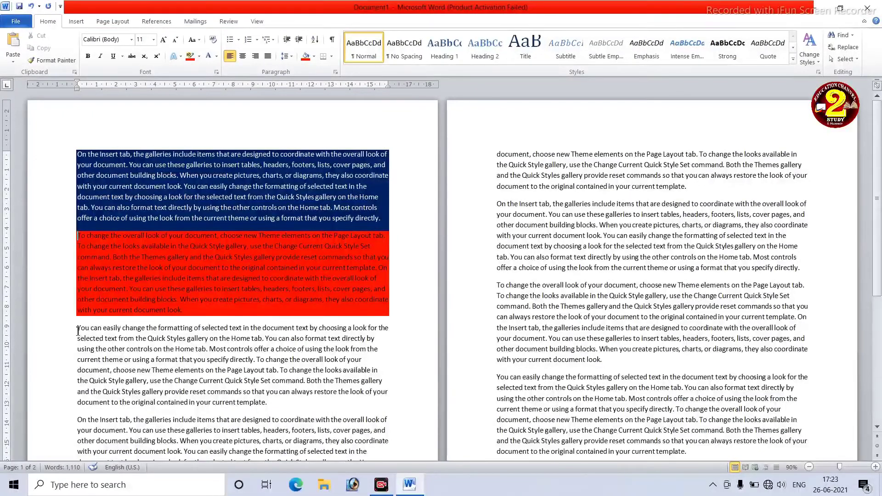
pyautogui.click(314, 56)
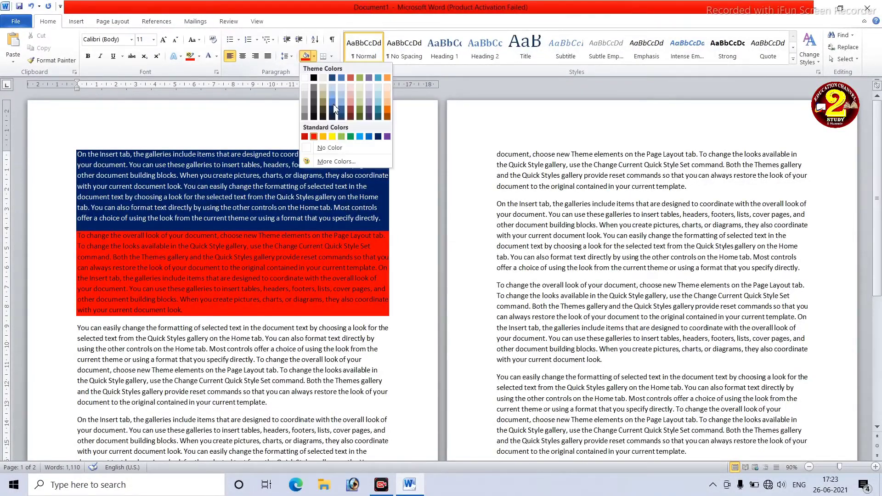
pyautogui.click(331, 137)
# Undo the paragraph shadings, then shade the empty top line yellow and type 'My'.
pyautogui.hotkey('ctrl', 'z')
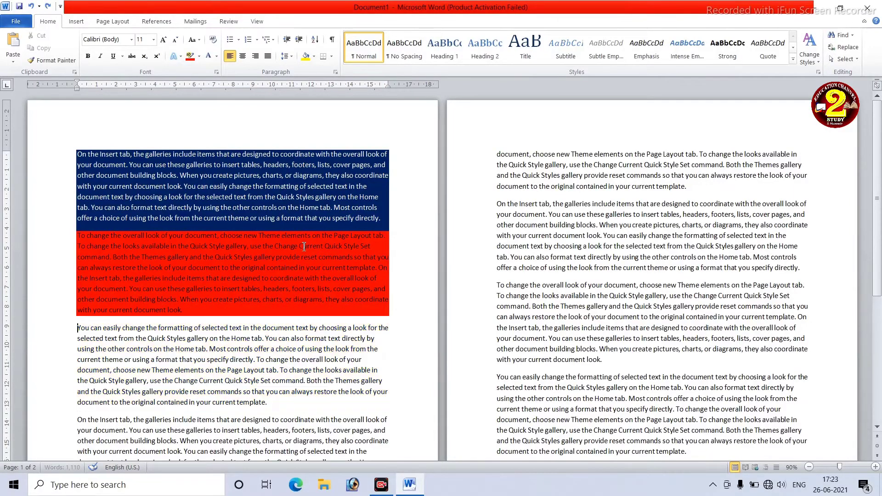
pyautogui.hotkey('ctrl', 'z')
pyautogui.hotkey('ctrl', 'z')
pyautogui.keyDown('ctrl'); pyautogui.scroll(3, 223, 171); pyautogui.keyUp('ctrl')
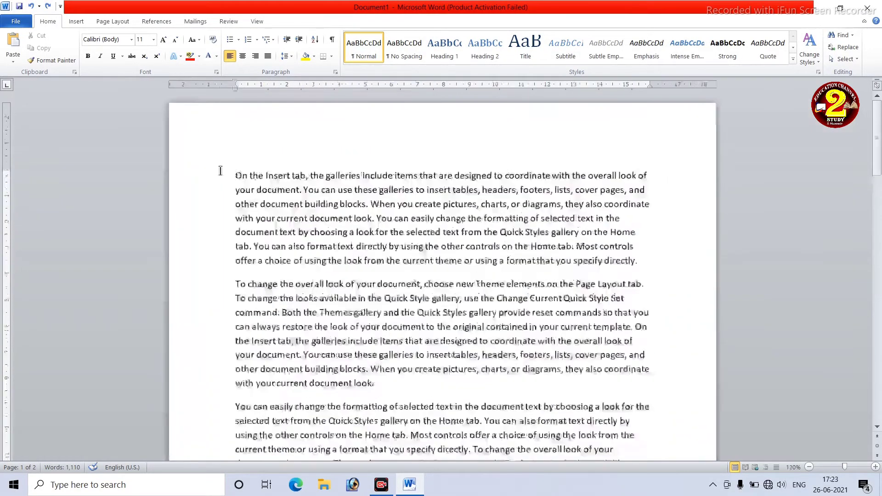
pyautogui.keyDown('ctrl'); pyautogui.scroll(2, 221, 171); pyautogui.keyUp('ctrl')
pyautogui.keyDown('ctrl'); pyautogui.scroll(2, 219, 171); pyautogui.keyUp('ctrl')
pyautogui.click(166, 203)
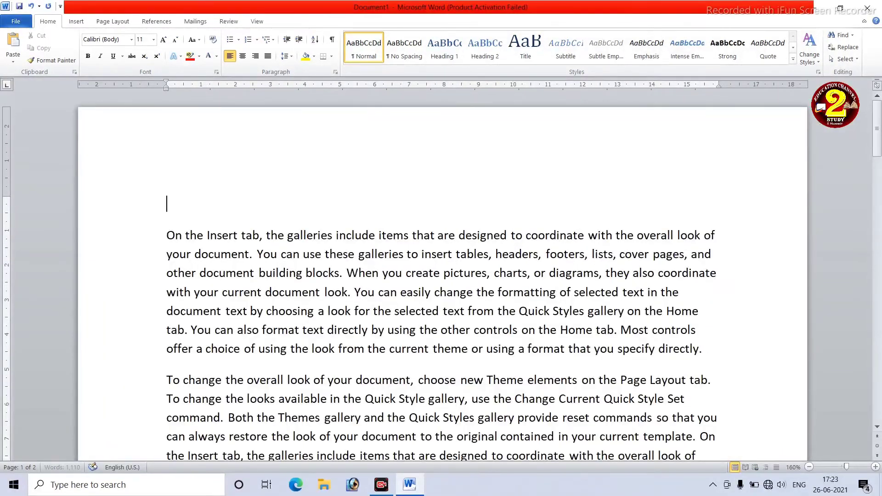
pyautogui.click(306, 57)
pyautogui.write('M')
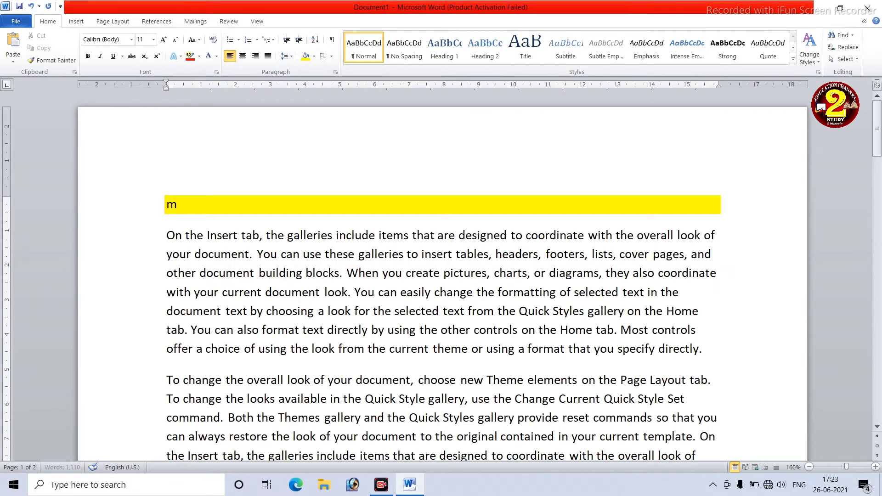
pyautogui.write('y Name Is Salma')
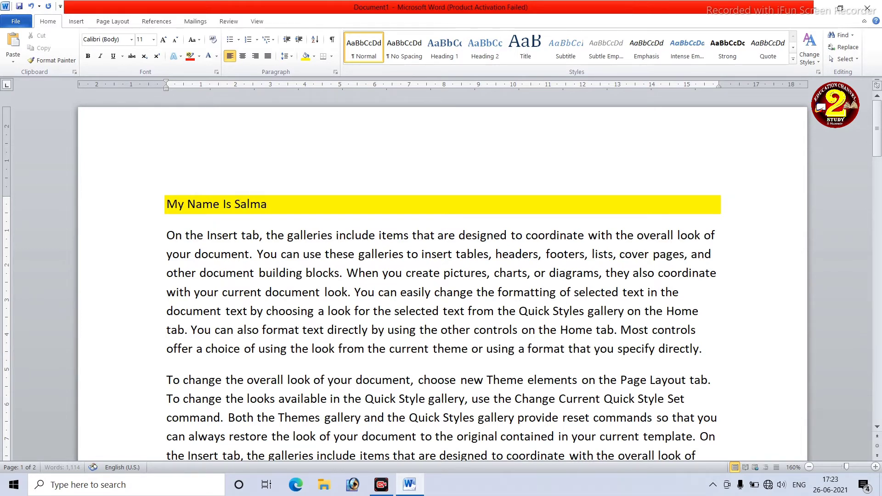
# Type the person's name on the top line and make it bold, 16 pt, italic and underlined.
pyautogui.write('n Hussain')
pyautogui.moveTo(330, 211); pyautogui.dragTo(113, 198)
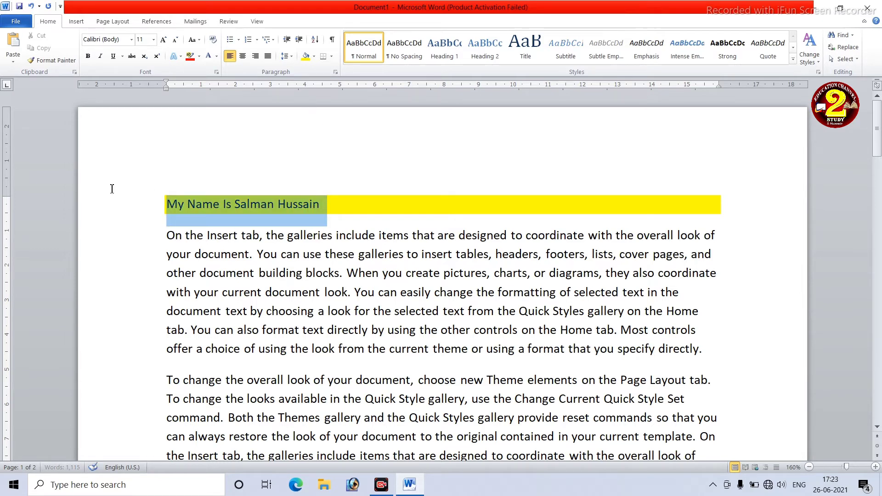
pyautogui.click(91, 57)
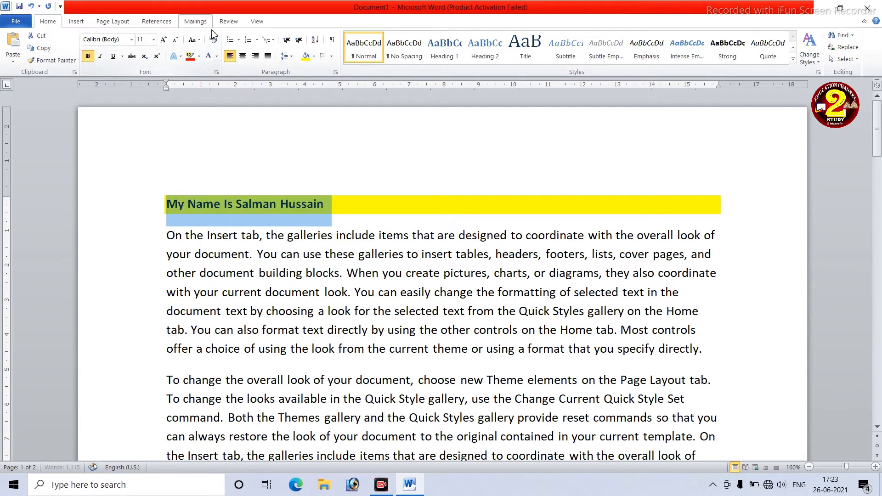
pyautogui.doubleClick(164, 40)
pyautogui.click(164, 40)
pyautogui.click(101, 56)
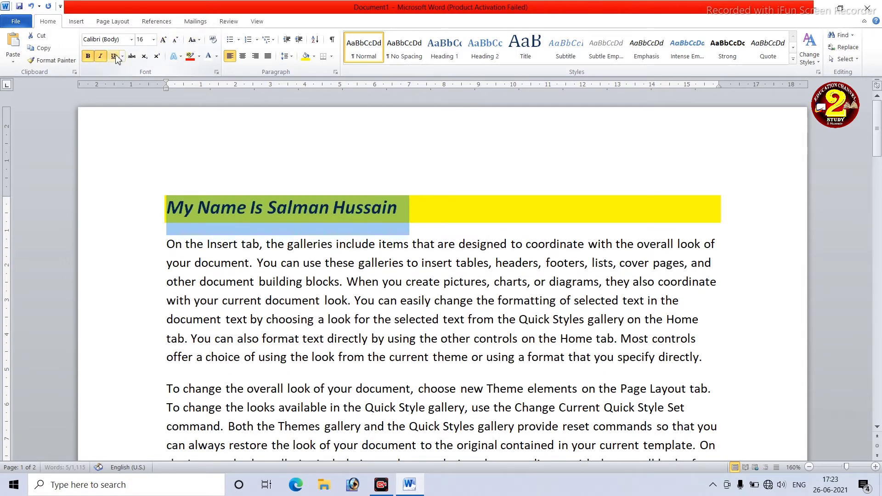
pyautogui.click(113, 56)
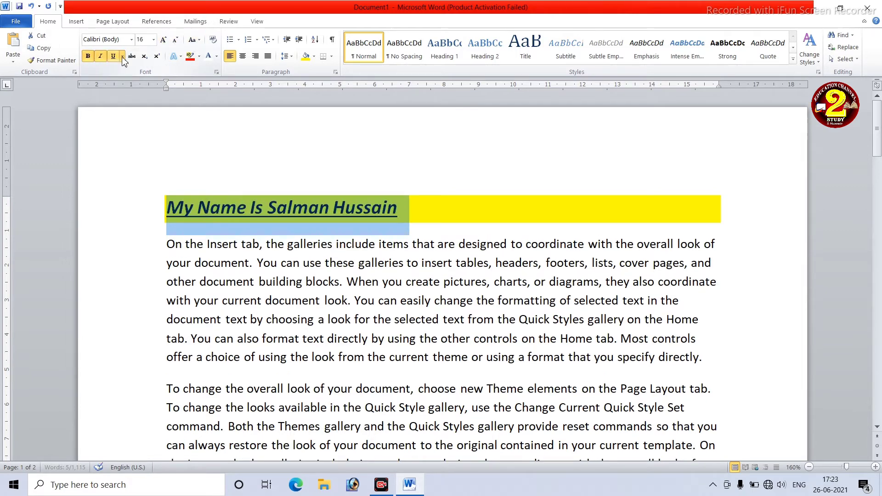
# Colour the name green with a turquoise highlight, then leave the first body paragraph unshaded.
pyautogui.click(217, 56)
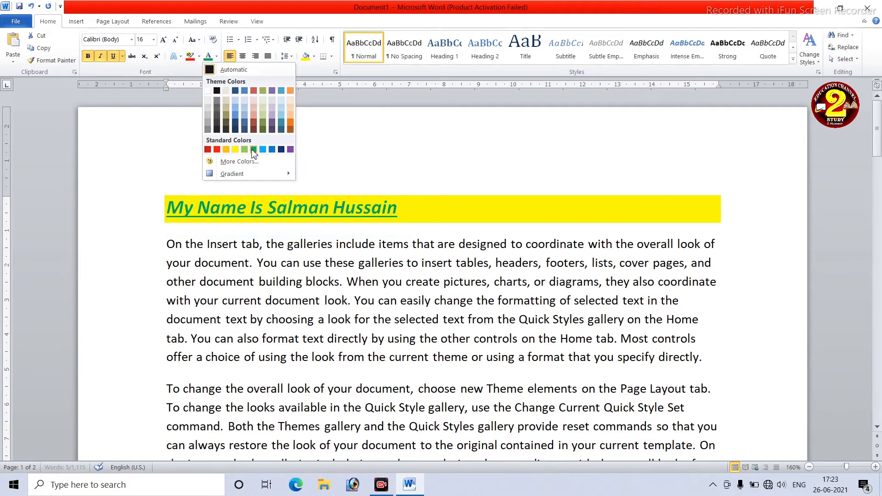
pyautogui.click(254, 150)
pyautogui.click(199, 56)
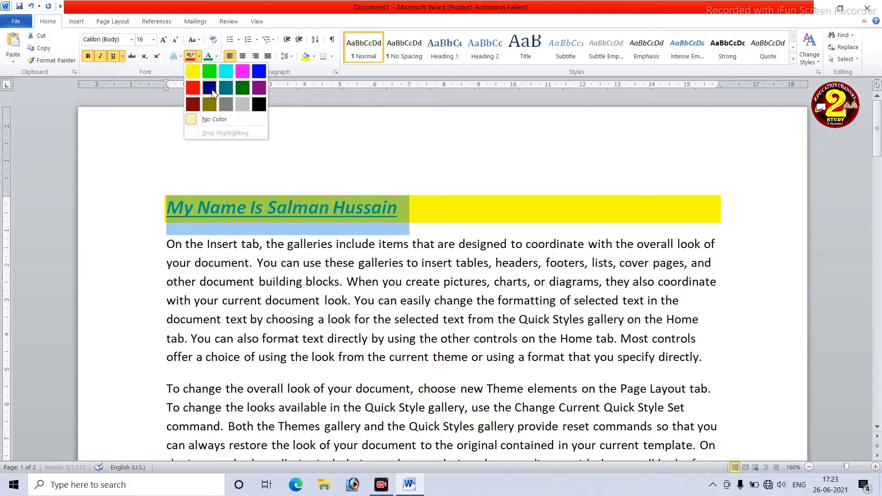
pyautogui.click(225, 71)
pyautogui.click(443, 263)
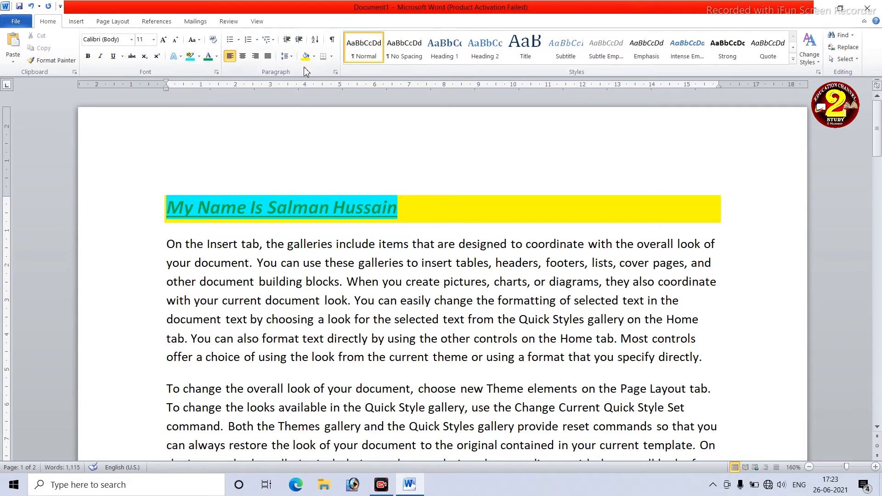
pyautogui.click(314, 56)
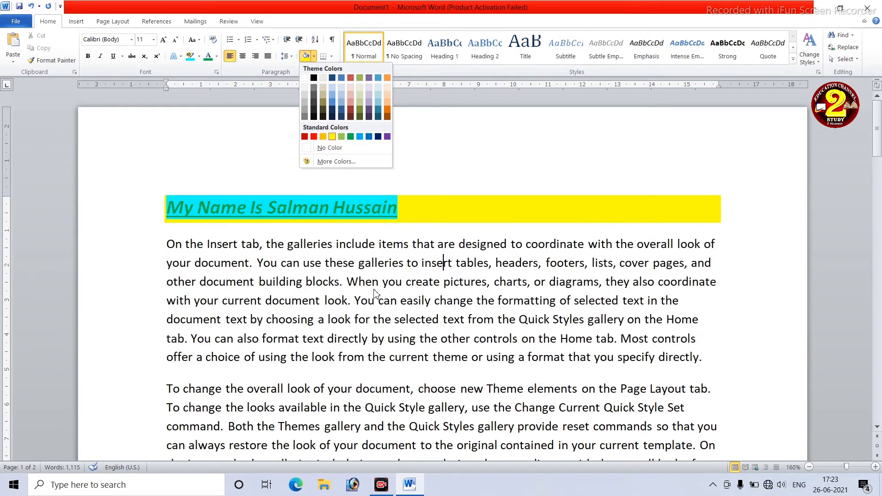
pyautogui.click(374, 276)
# Undo the name formatting, the typed name and the shaded top line.
pyautogui.hotkey('ctrl', 'z')
pyautogui.hotkey('ctrl', 'z')
pyautogui.hotkey('ctrl', 'z')
pyautogui.hotkey('ctrl', 'z')
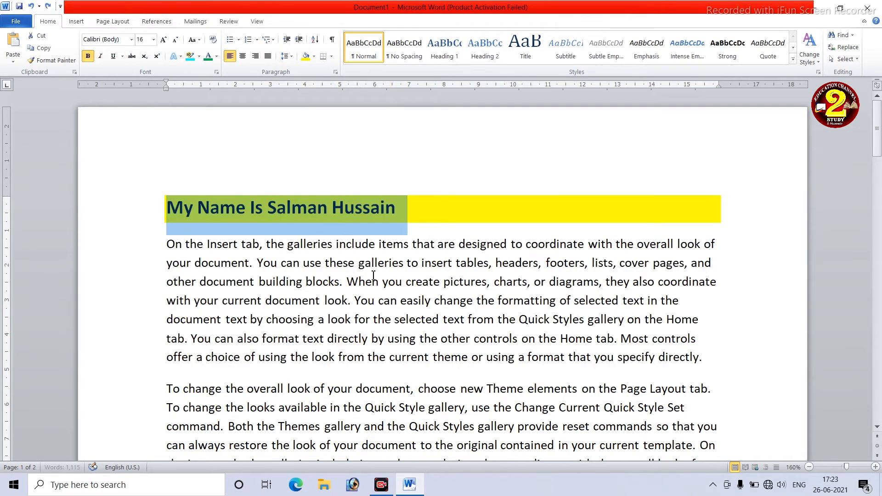
pyautogui.hotkey('ctrl', 'z')
pyautogui.hotkey('ctrl', 'z')
pyautogui.hotkey('ctrl', 'z')
pyautogui.hotkey('ctrl', 'z')
pyautogui.hotkey('ctrl', 'z')
pyautogui.hotkey('ctrl', 'z')
pyautogui.hotkey('ctrl', 'z')
pyautogui.hotkey('ctrl', 'z')
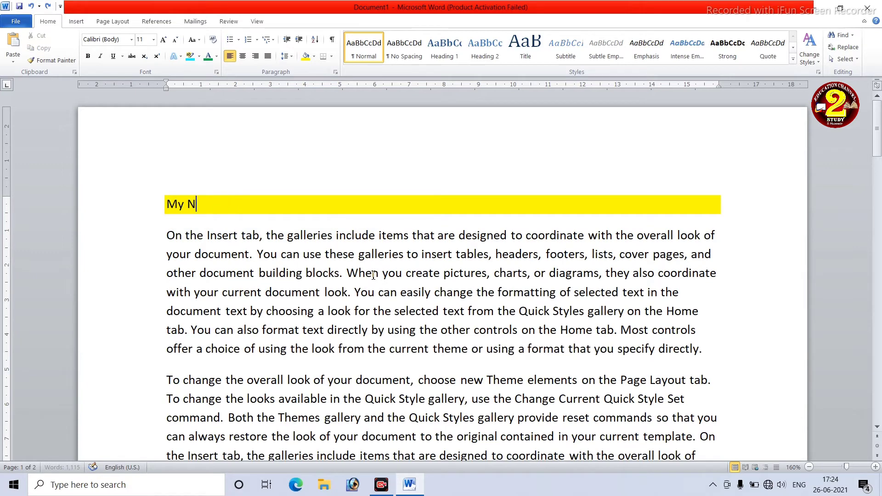
pyautogui.hotkey('ctrl', 'z')
pyautogui.hotkey('ctrl', 'z')
pyautogui.hotkey('ctrl', 'z')
pyautogui.hotkey('ctrl', 'z')
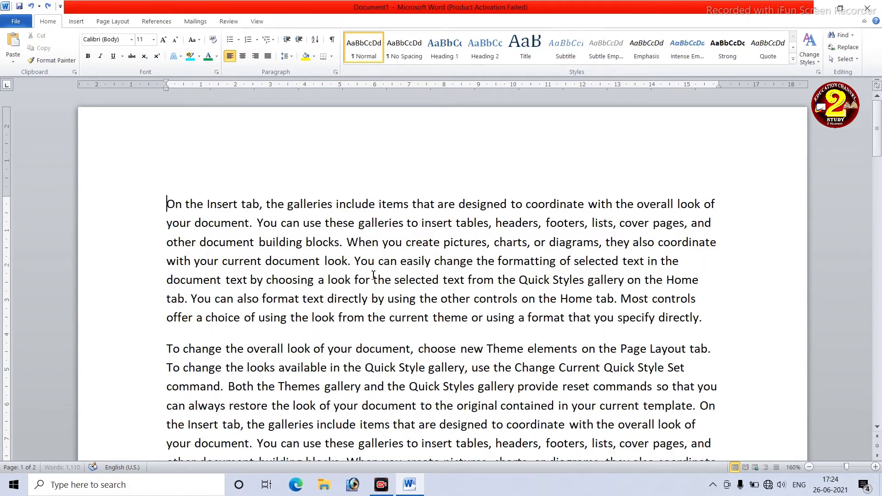
pyautogui.hotkey('ctrl', 'z')
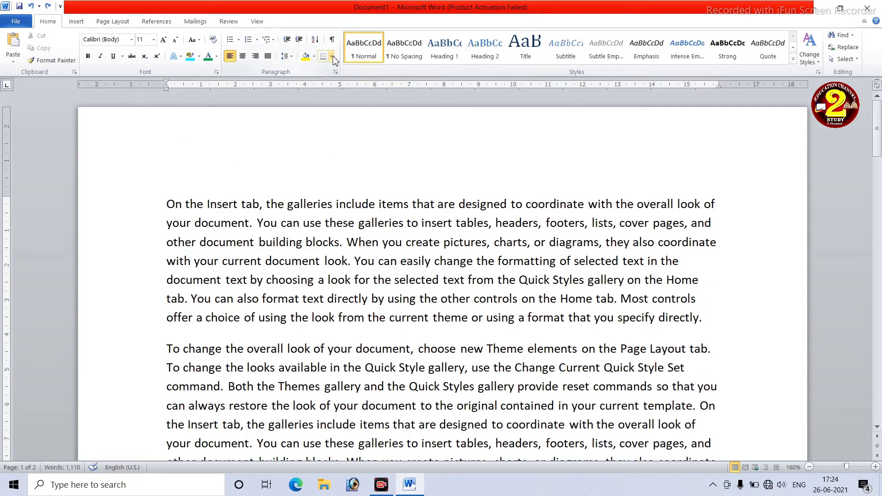
# Put a box border around each of the first two paragraphs.
pyautogui.click(332, 56)
pyautogui.click(347, 135)
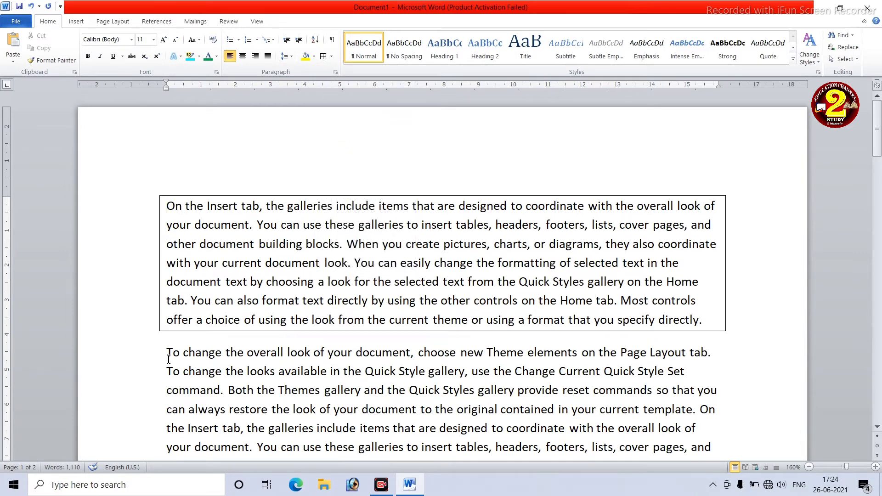
pyautogui.click(331, 56)
pyautogui.click(349, 136)
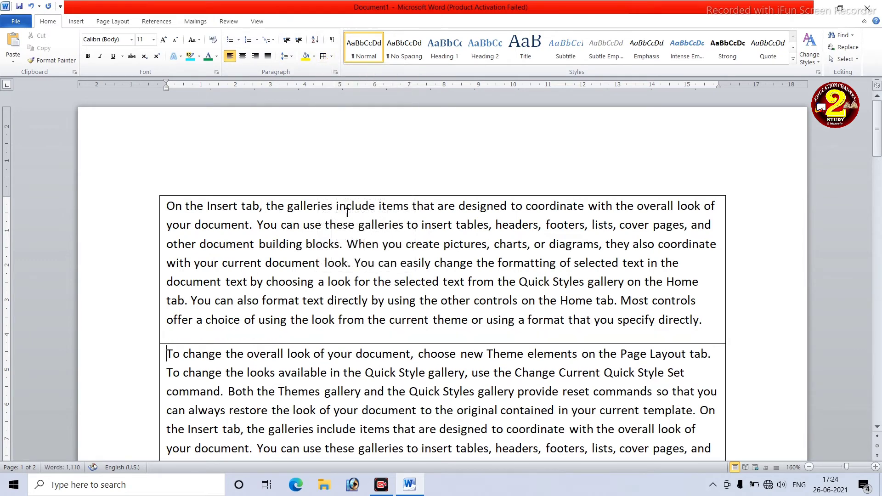
# Try outside borders on the third paragraph, then set it to No Border.
pyautogui.scroll(-5, 342, 309)
pyautogui.moveTo(172, 258); pyautogui.dragTo(511, 387)
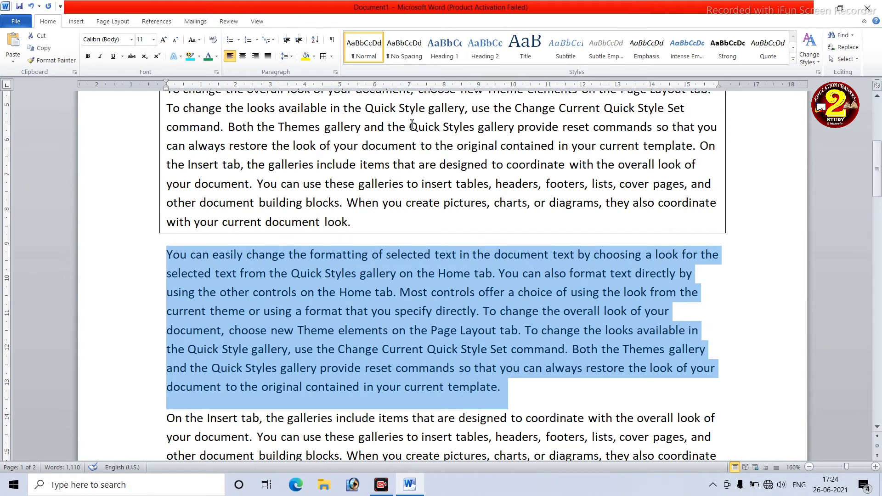
pyautogui.click(323, 58)
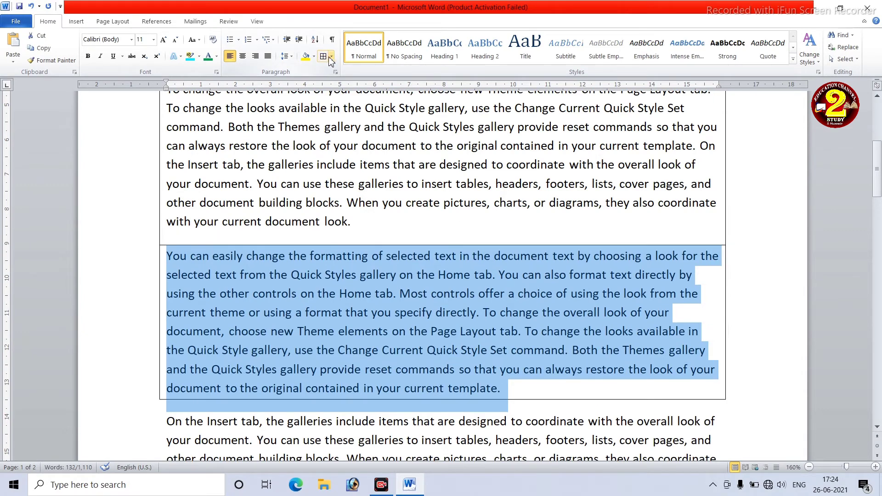
pyautogui.click(332, 56)
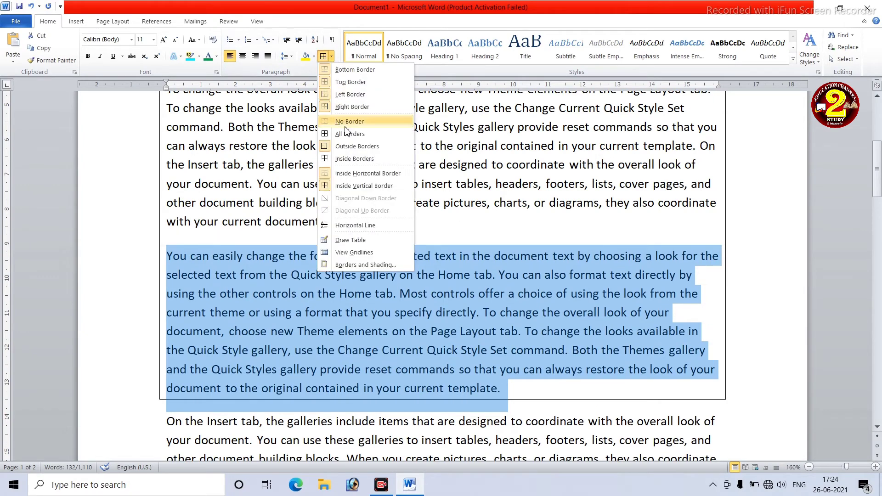
pyautogui.click(349, 94)
pyautogui.click(333, 56)
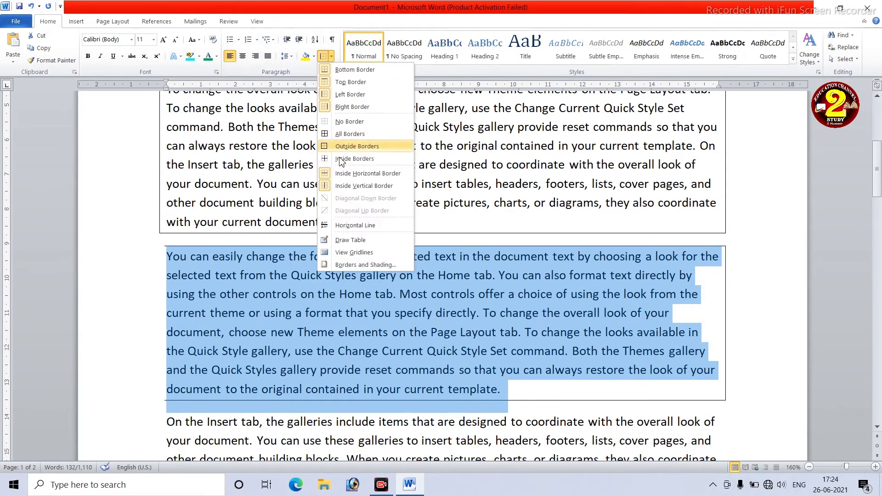
pyautogui.click(346, 121)
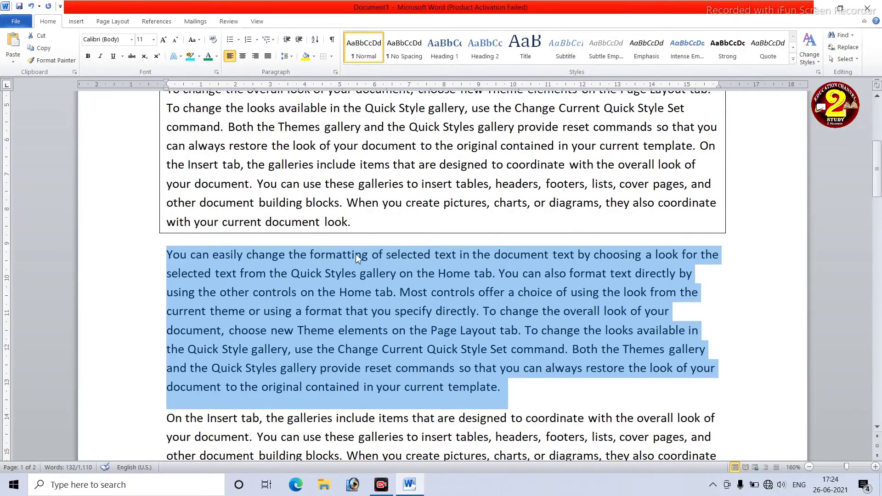
pyautogui.scroll(4, 354, 251)
# Remove the box borders from the top two paragraphs with No Border.
pyautogui.click(168, 162)
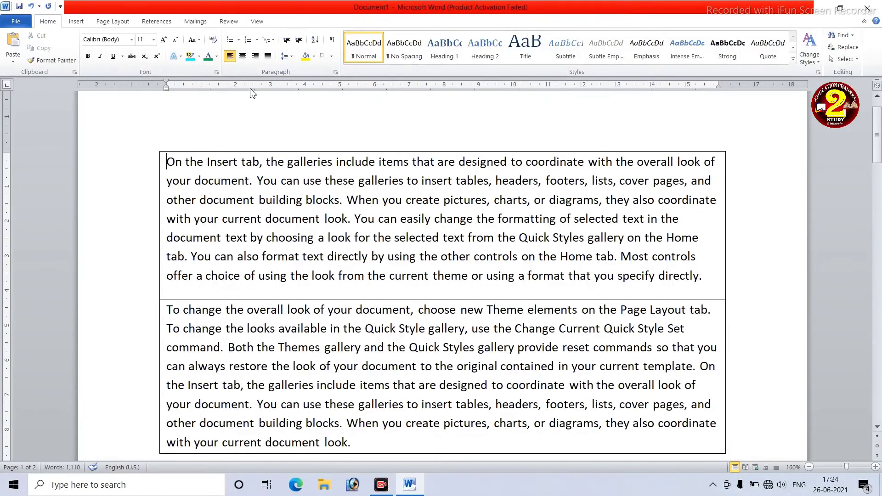
pyautogui.click(332, 56)
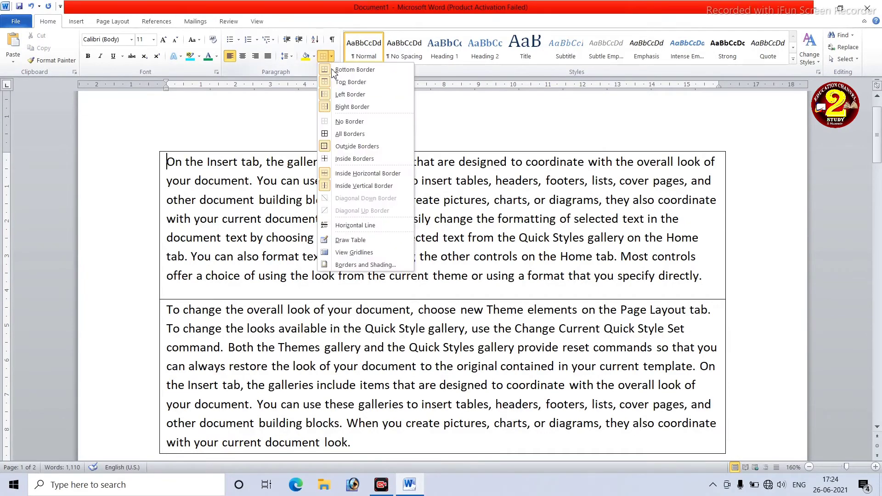
pyautogui.click(349, 121)
pyautogui.scroll(-4, 174, 312)
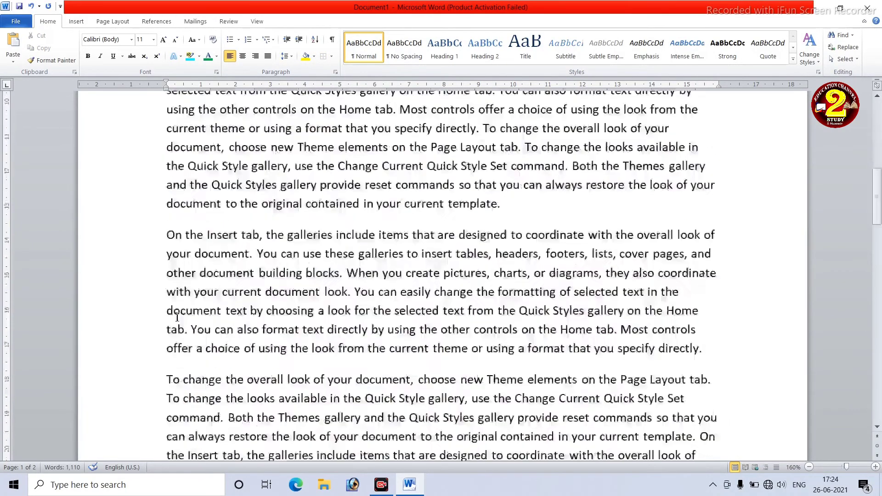
pyautogui.scroll(-3, 175, 313)
pyautogui.scroll(8, 174, 312)
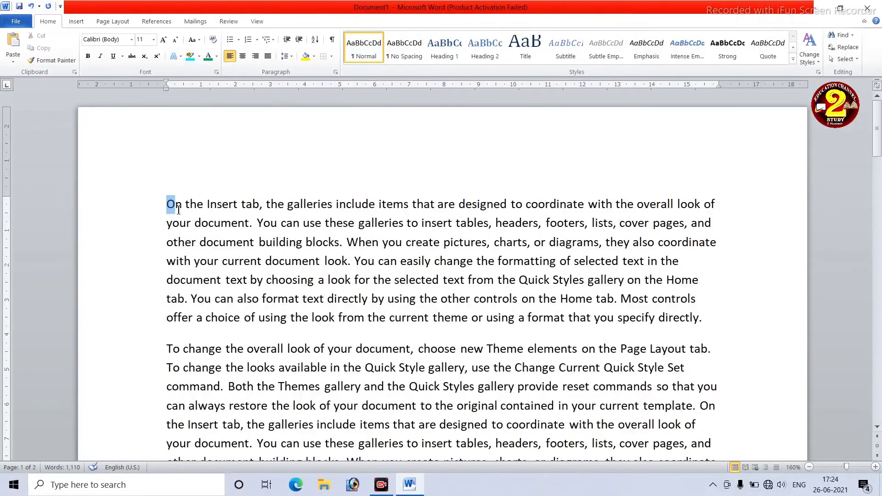
# Try outside and inside borders on the opening paragraph's first four lines, then undo.
pyautogui.moveTo(168, 204); pyautogui.dragTo(719, 262)
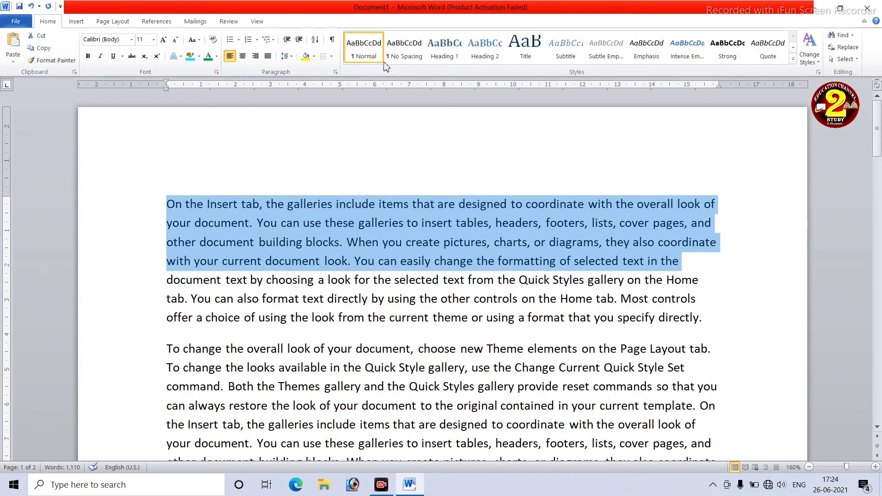
pyautogui.click(331, 56)
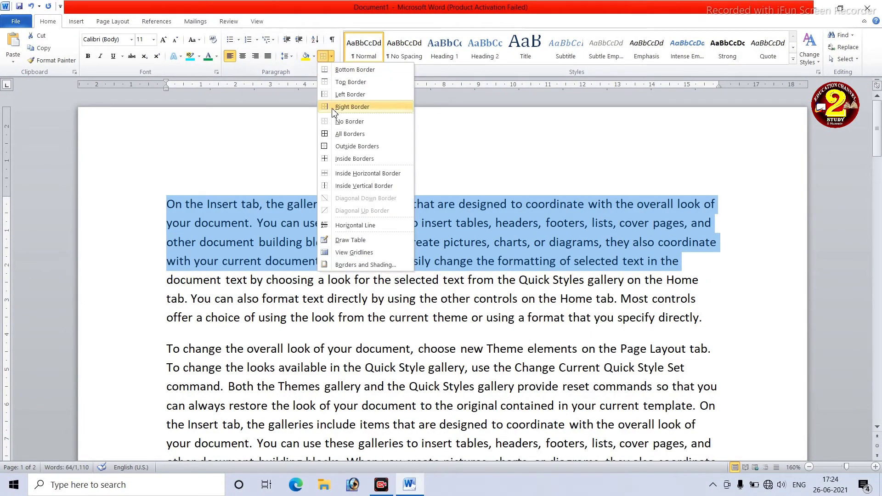
pyautogui.click(338, 94)
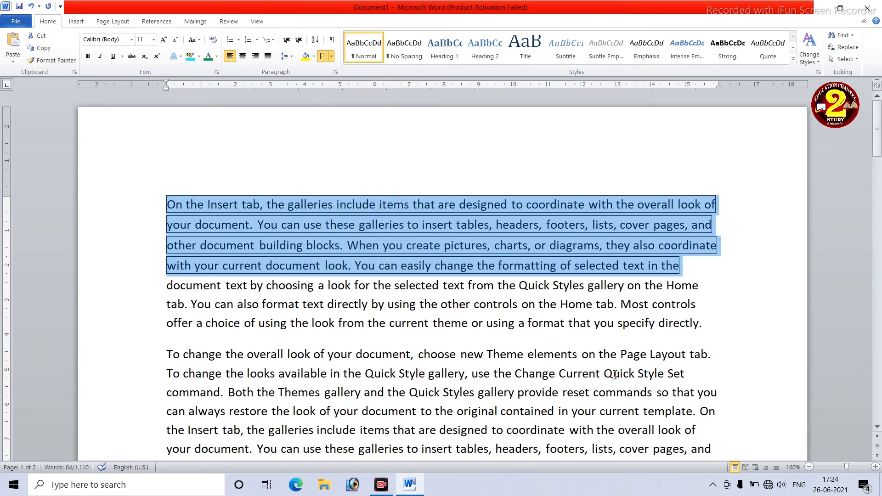
pyautogui.click(332, 56)
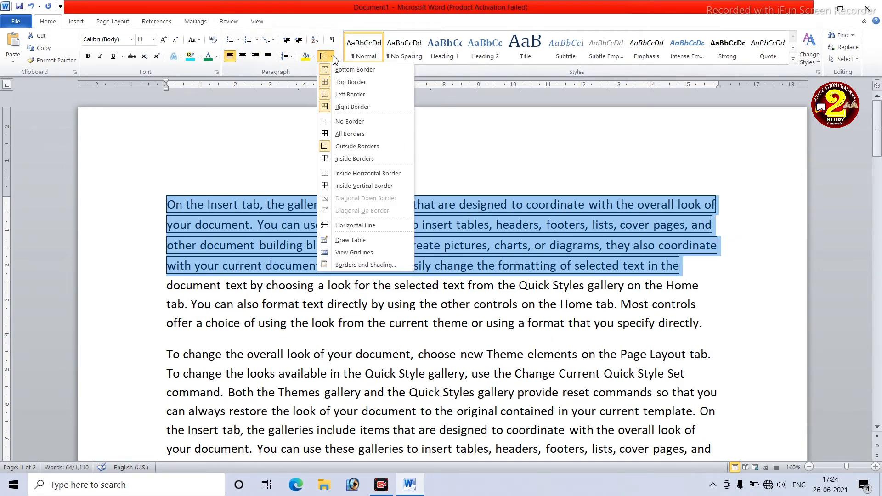
pyautogui.click(346, 159)
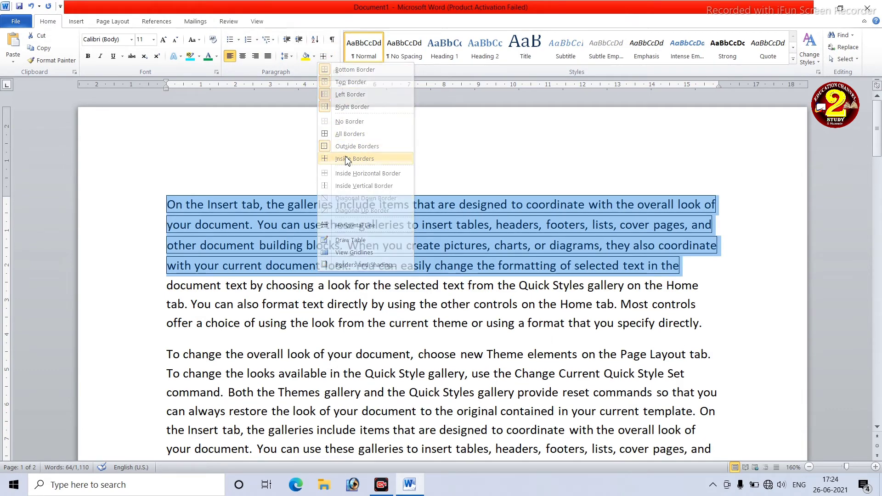
pyautogui.click(332, 57)
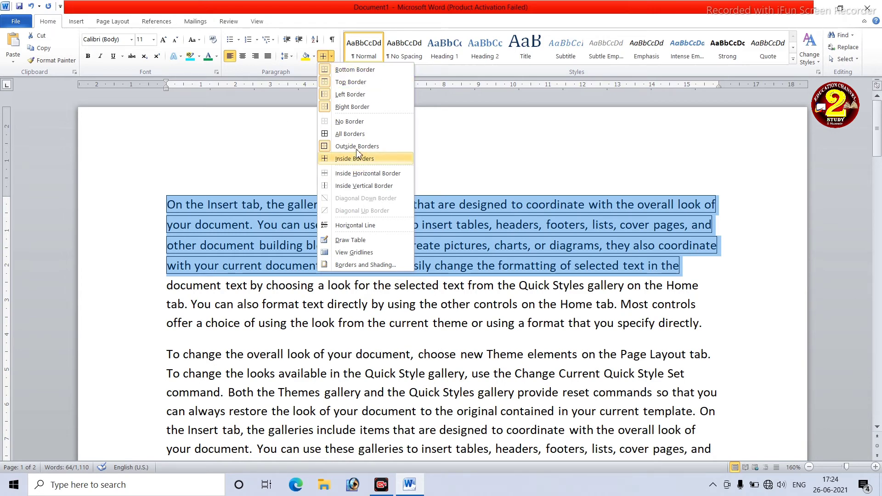
pyautogui.click(608, 279)
pyautogui.hotkey('ctrl', 'z')
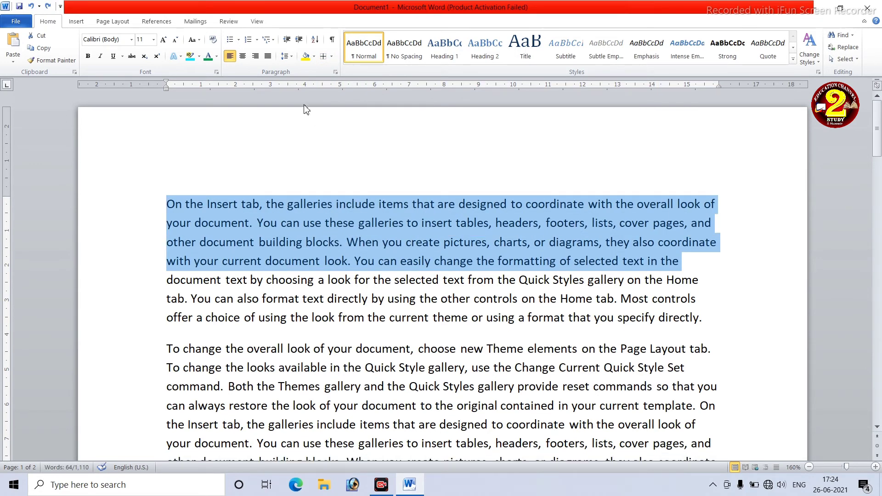
# Set the selected opening lines to No Border and clear the selection.
pyautogui.click(77, 21)
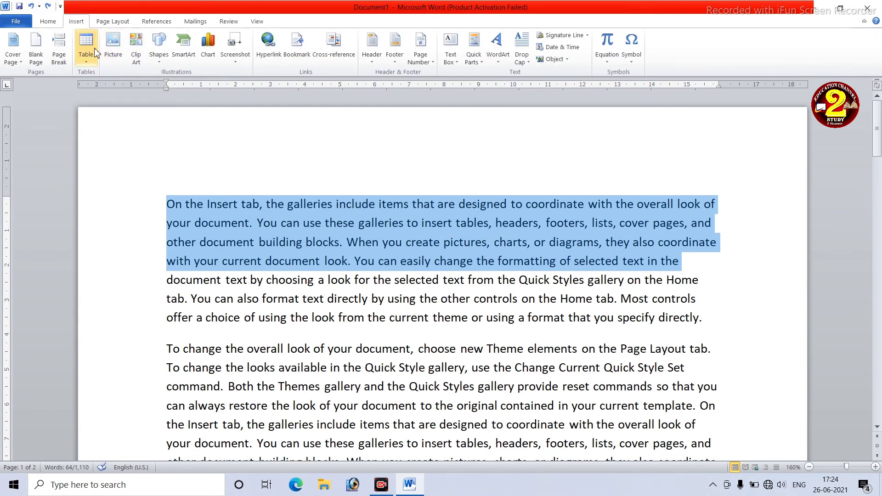
pyautogui.click(48, 21)
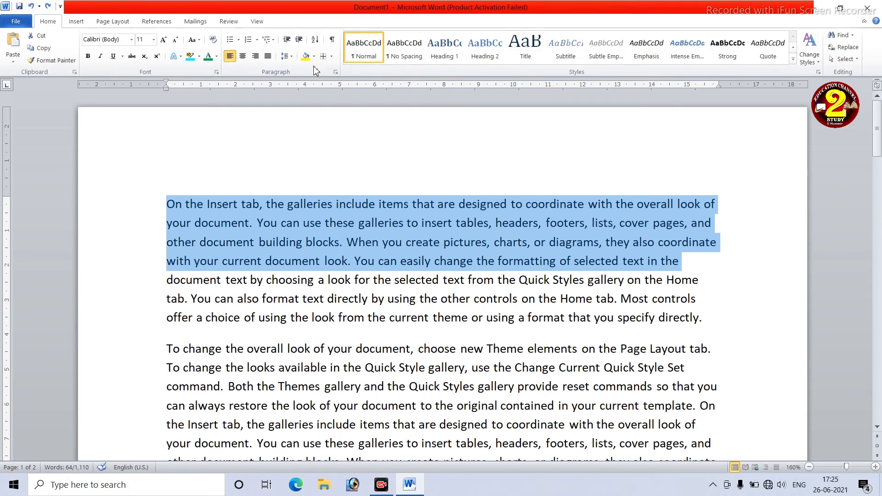
pyautogui.click(331, 56)
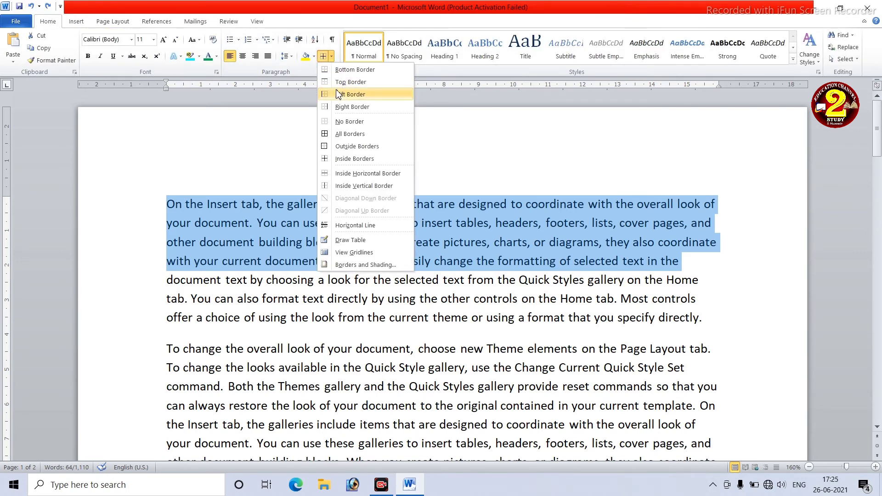
pyautogui.click(350, 121)
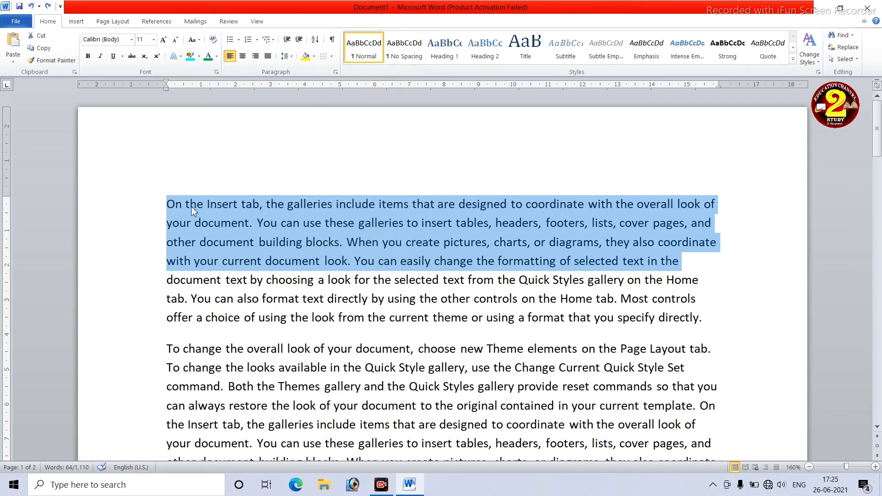
pyautogui.click(172, 203)
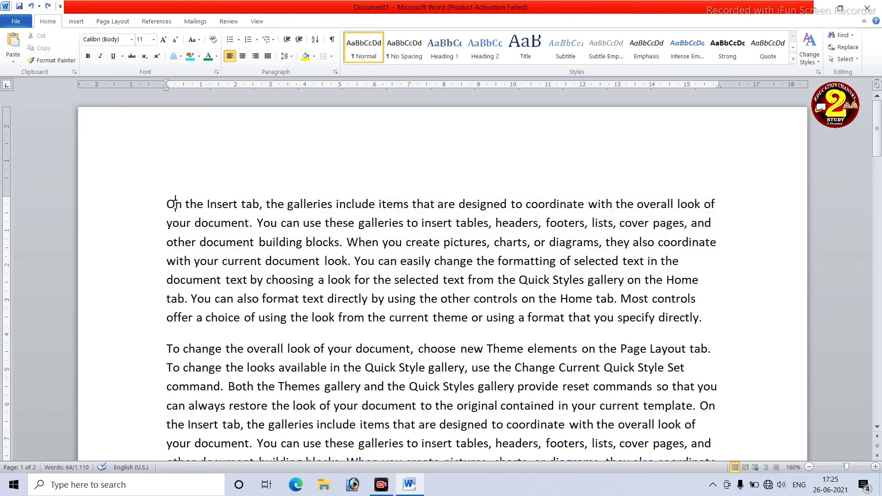
pyautogui.click(75, 21)
pyautogui.click(49, 21)
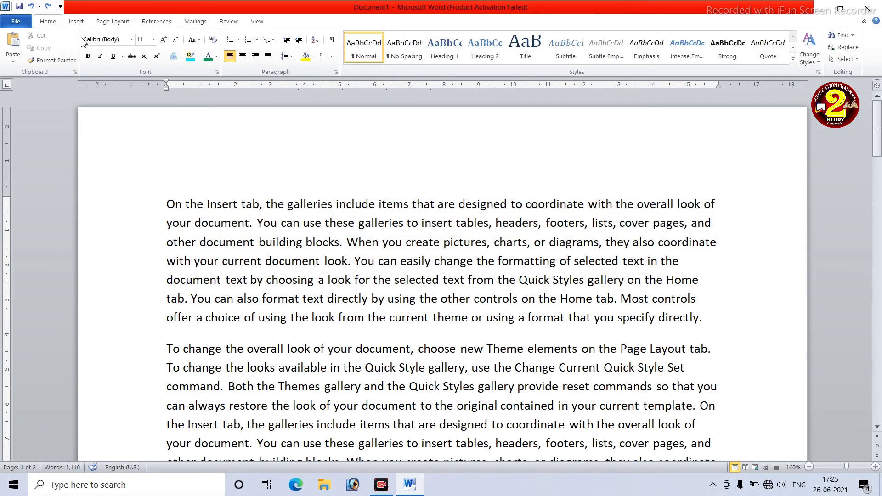
pyautogui.click(286, 56)
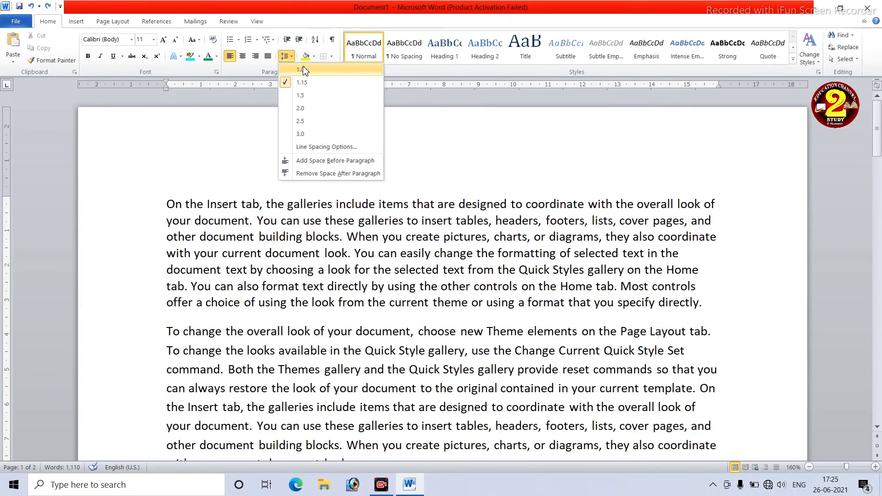
pyautogui.click(302, 70)
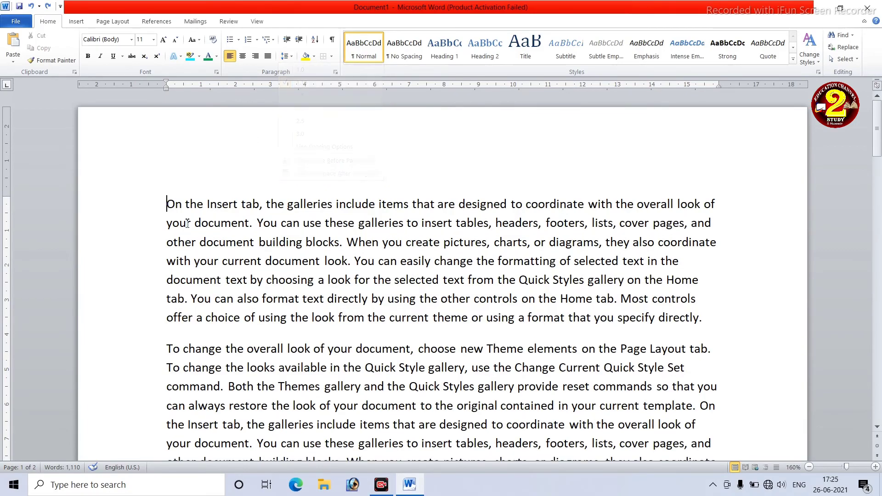
pyautogui.scroll(6, 186, 221)
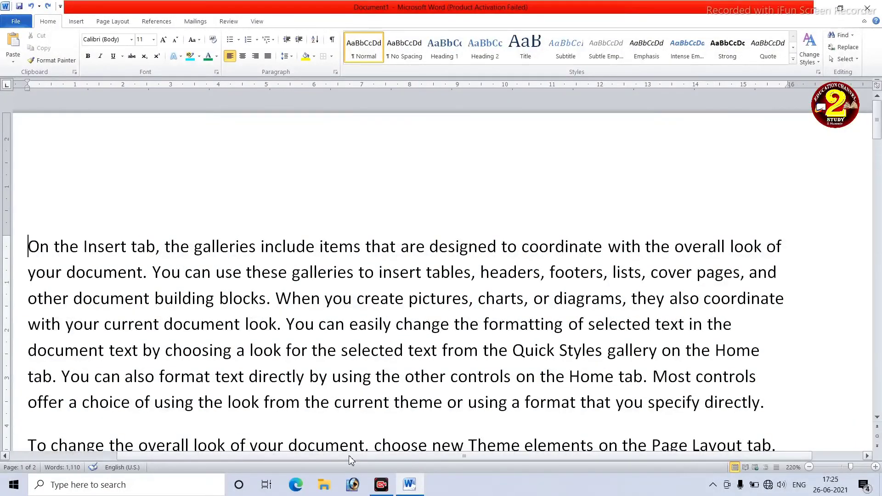
pyautogui.moveTo(338, 460); pyautogui.dragTo(259, 459)
pyautogui.scroll(4, 314, 384)
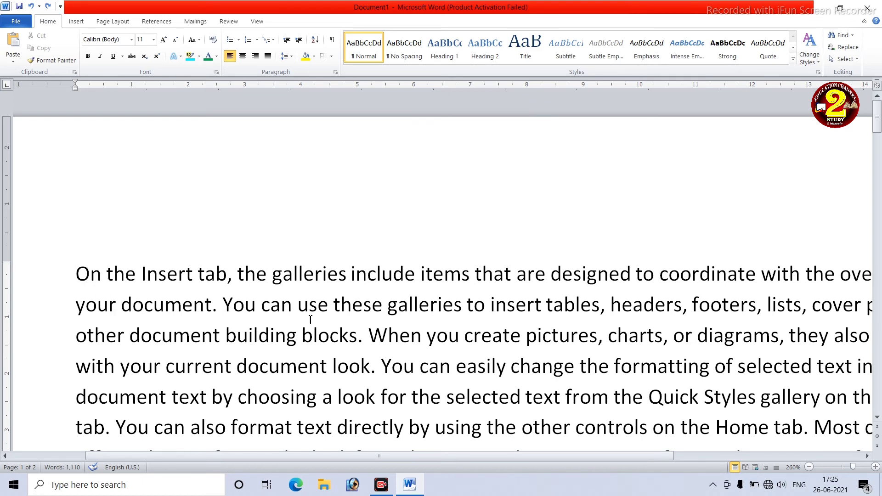
pyautogui.scroll(-3, 311, 320)
pyautogui.scroll(-3, 311, 320)
pyautogui.scroll(-2, 310, 320)
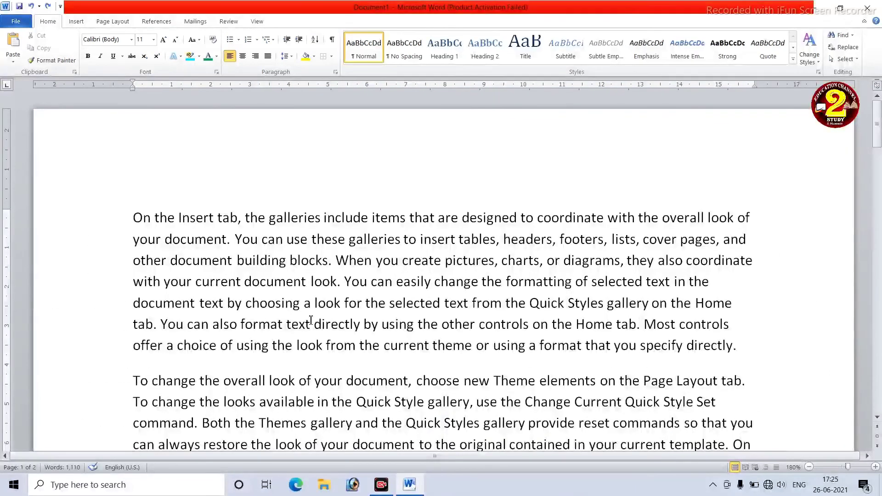
pyautogui.scroll(-1, 310, 320)
pyautogui.scroll(-1, 305, 318)
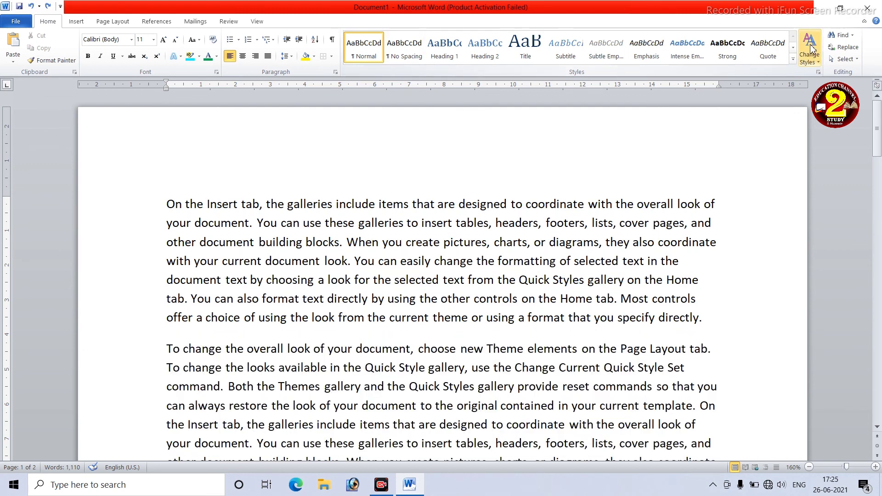
pyautogui.click(79, 23)
pyautogui.click(44, 21)
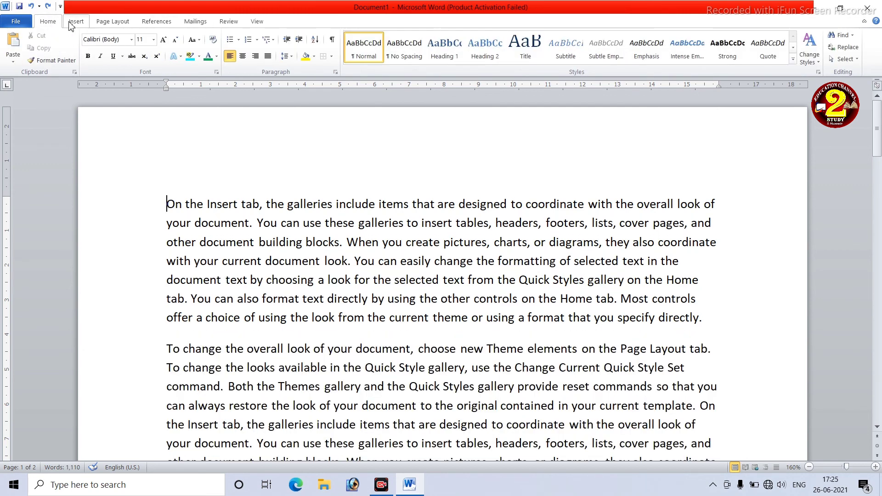
pyautogui.click(72, 23)
pyautogui.click(48, 23)
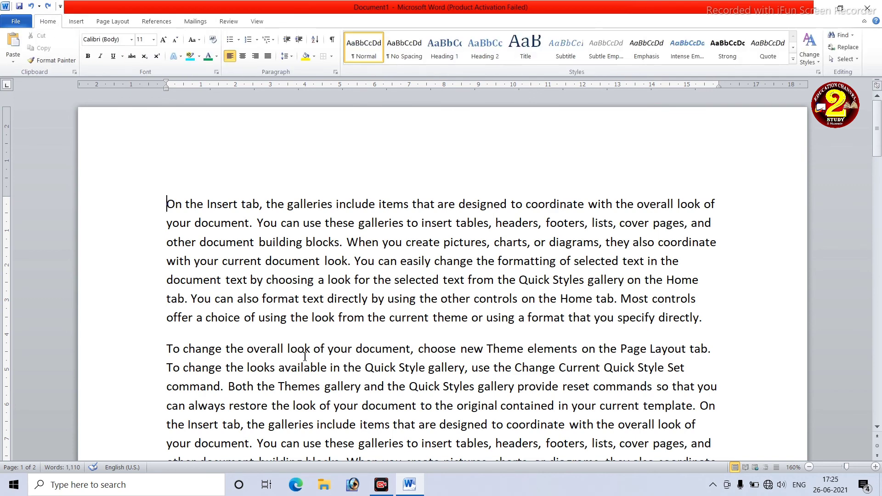